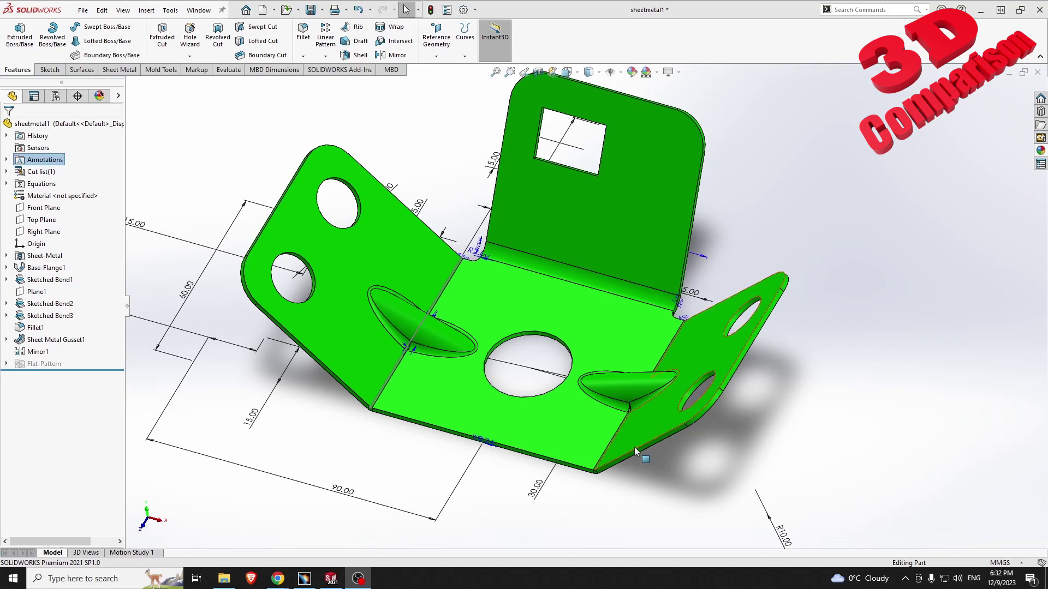
Step: Switch to CATIA V5 and create a new part in the Generative Sheetmetal Design workbench
click(304, 579)
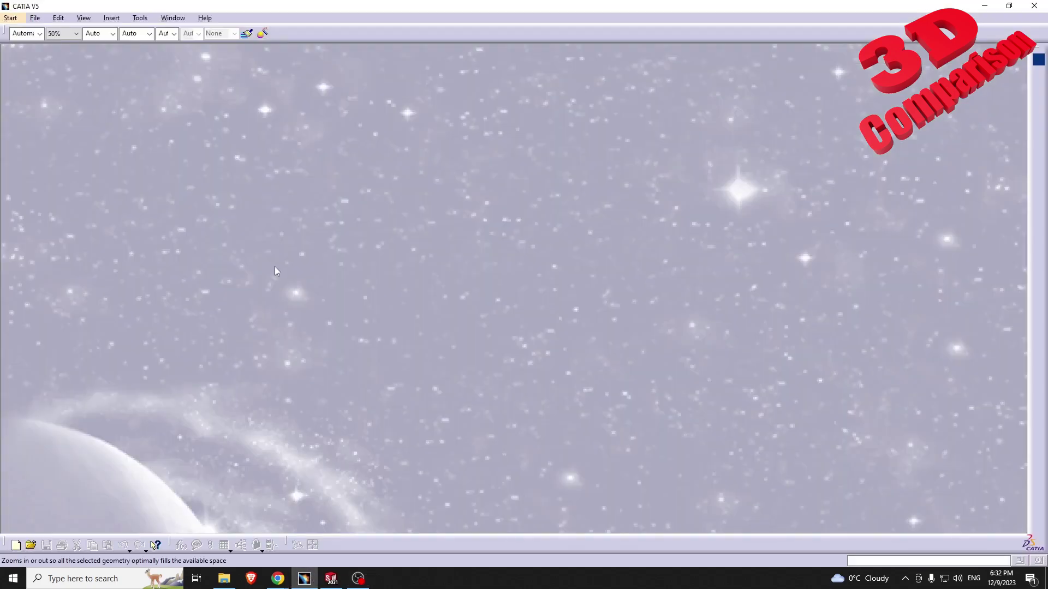
click(10, 18)
mouse_move(65, 44)
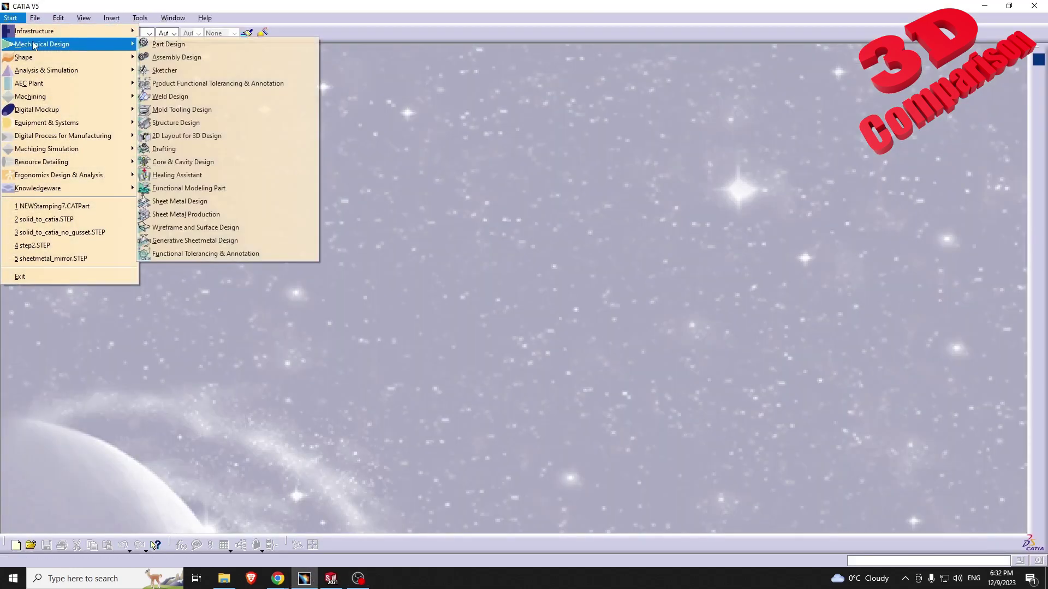
click(215, 241)
click(946, 517)
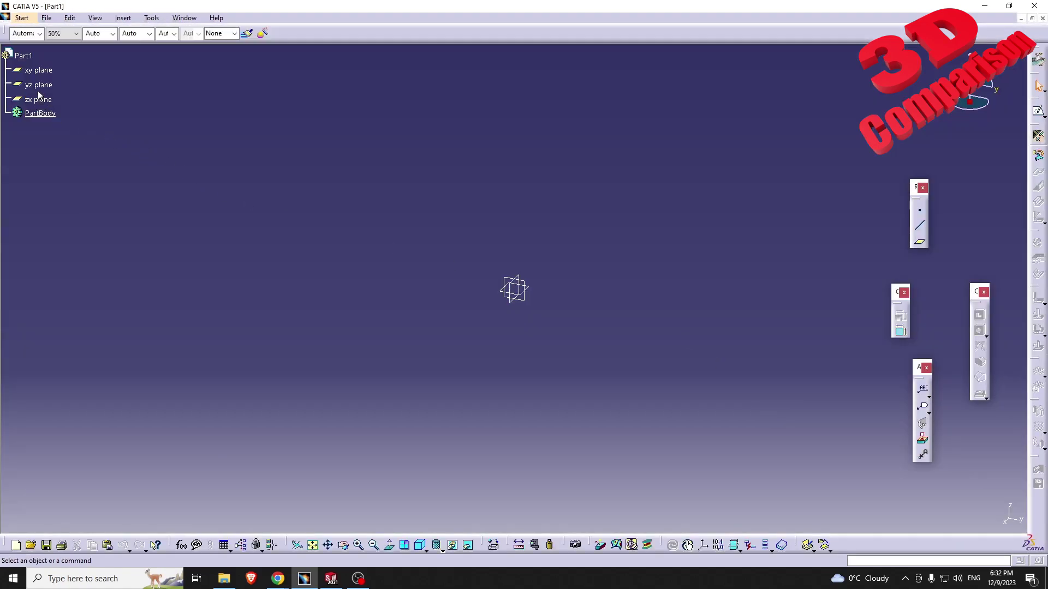
Step: On the xy plane, sketch an open stepped profile of five lines from the origin, with the base about 114 mm and first riser about 53 mm
click(534, 291)
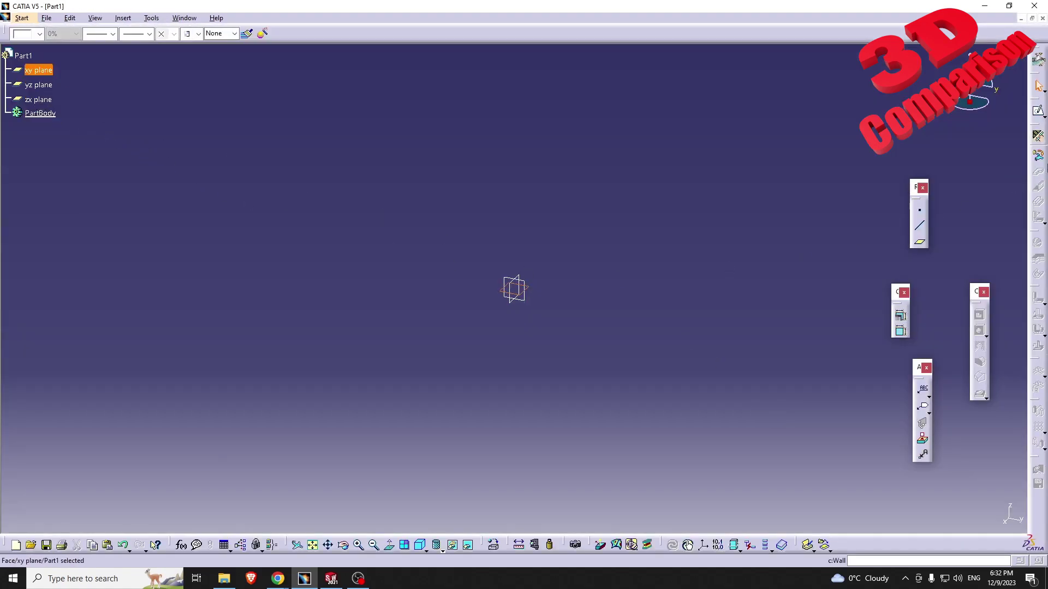
click(1038, 110)
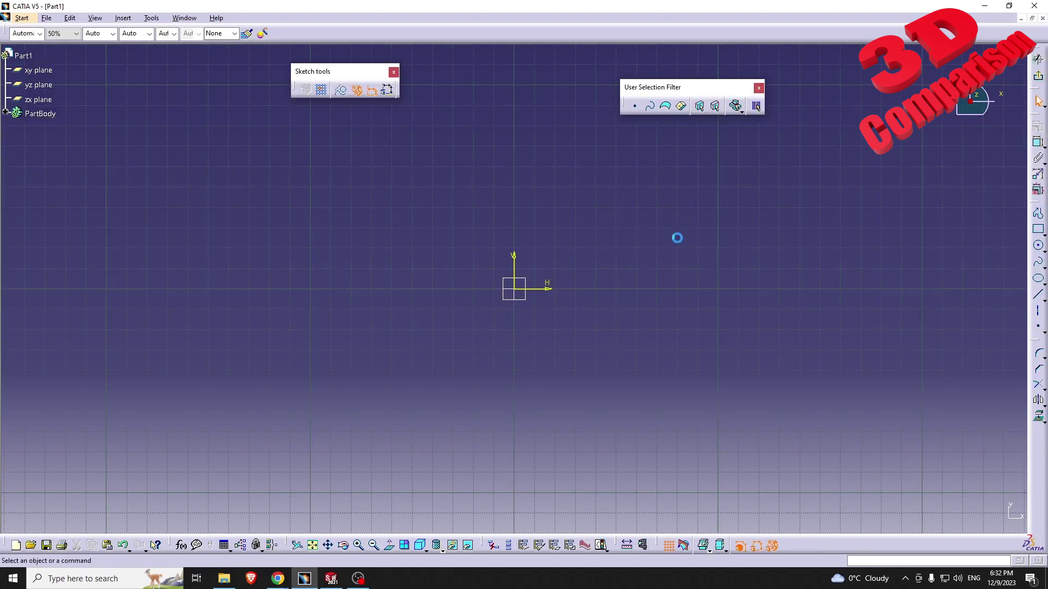
middle_drag(625, 234, 693, 285)
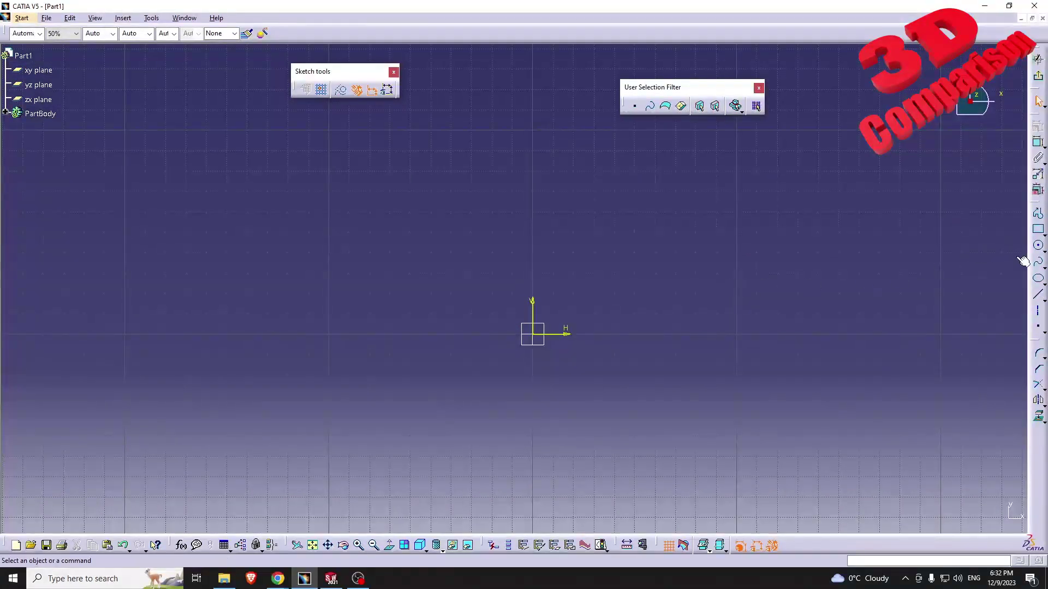
click(1038, 214)
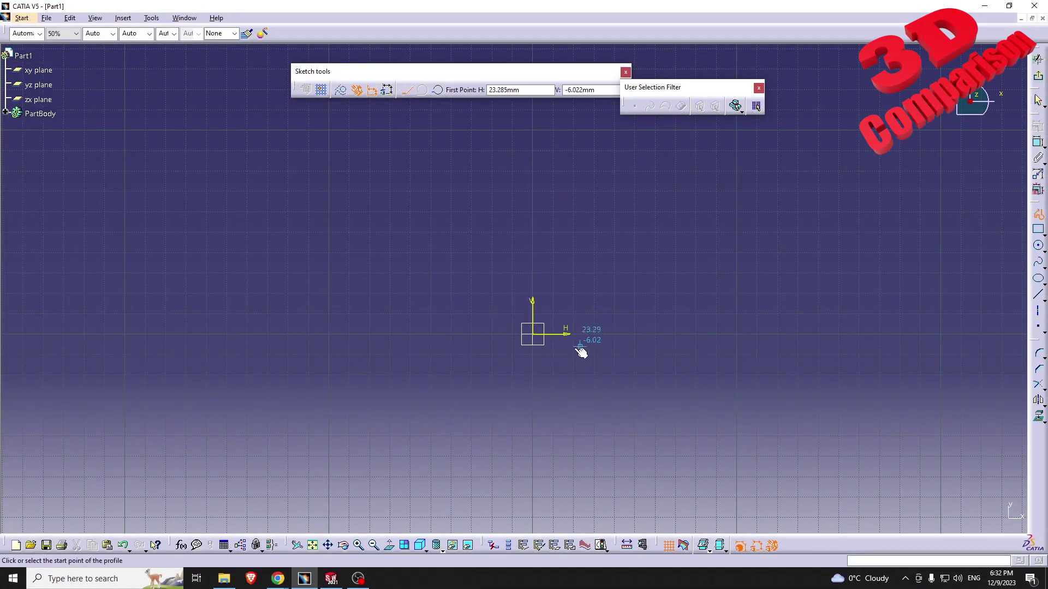
click(537, 335)
click(300, 334)
click(304, 226)
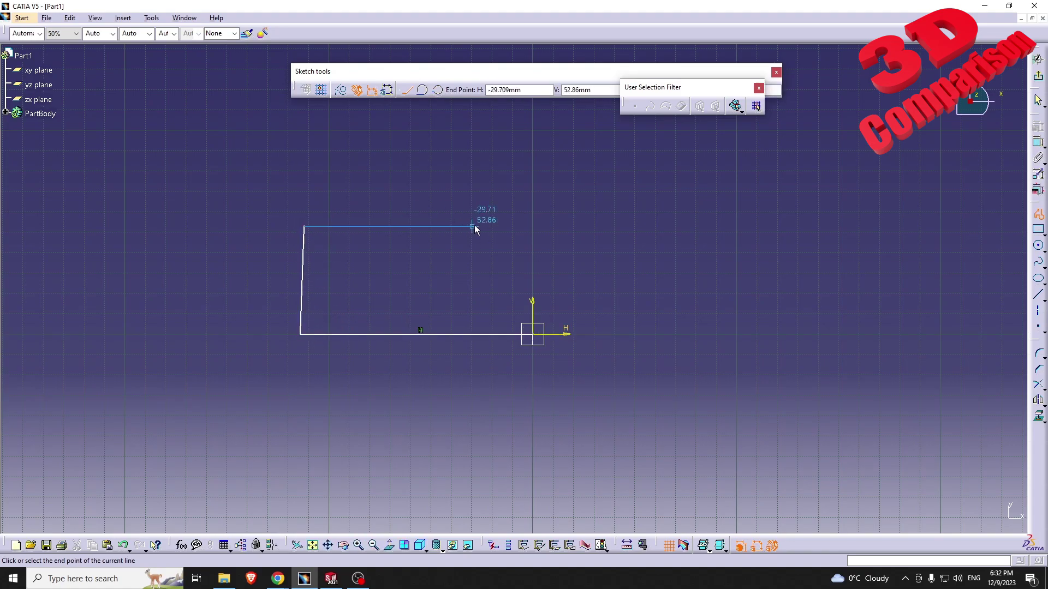
click(453, 225)
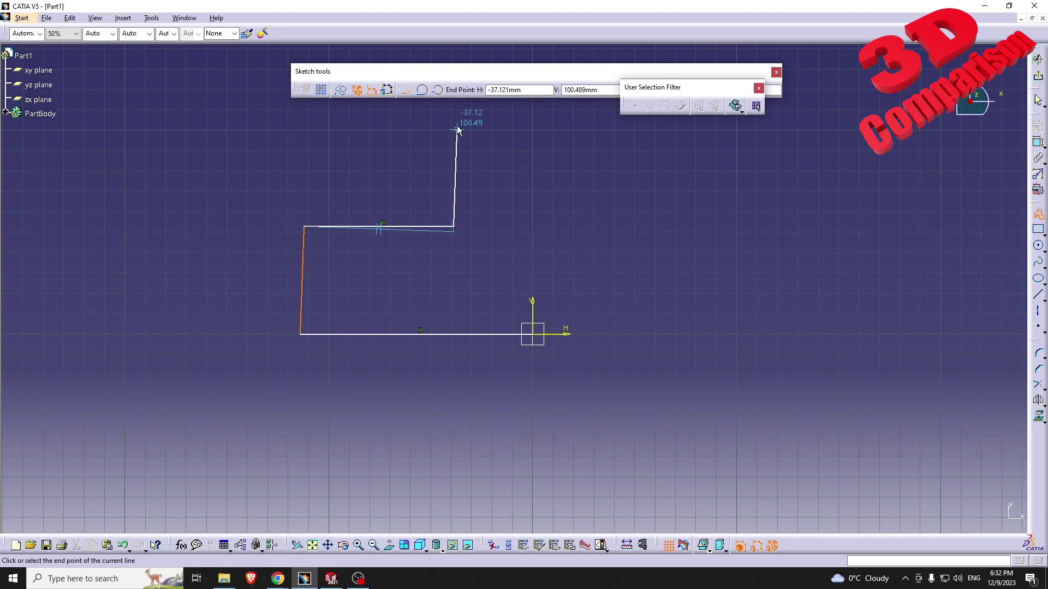
click(453, 126)
click(536, 126)
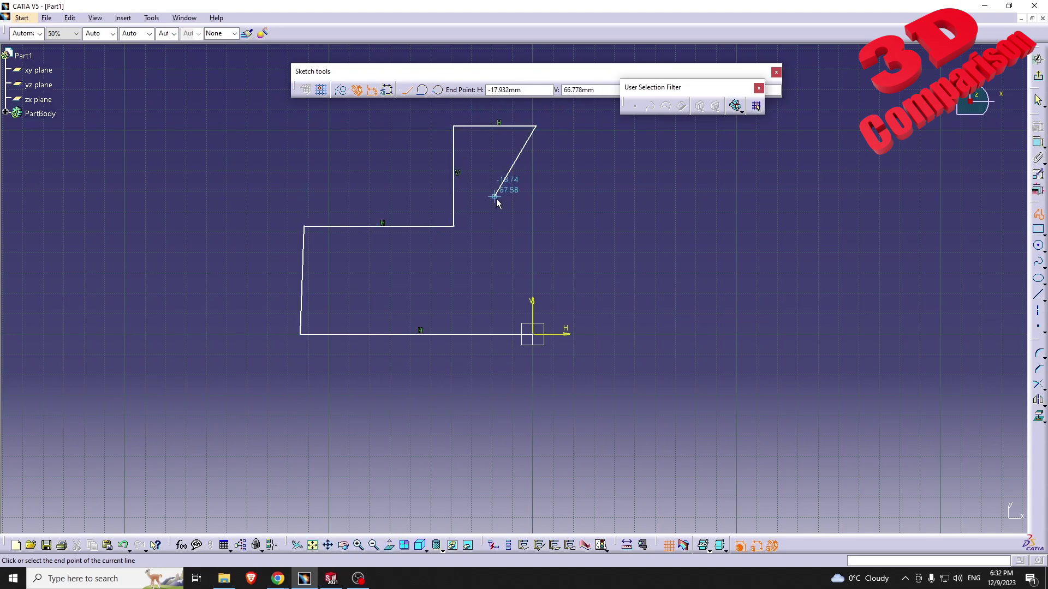
key(Escape)
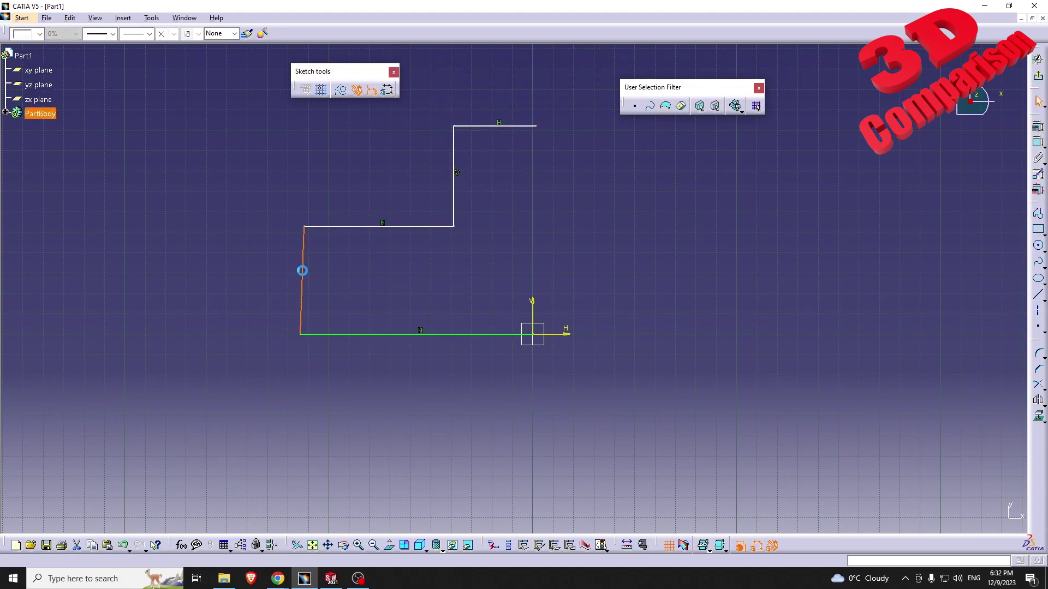
Step: Constrain the slanted outer line of the lower step to be vertical
double_click(302, 271)
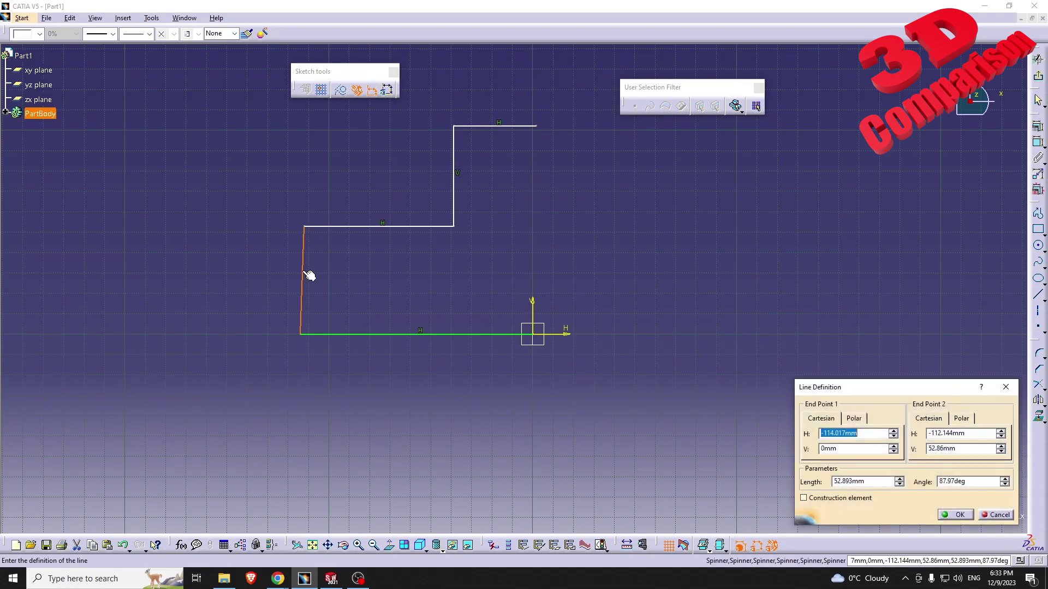
click(996, 515)
click(1039, 126)
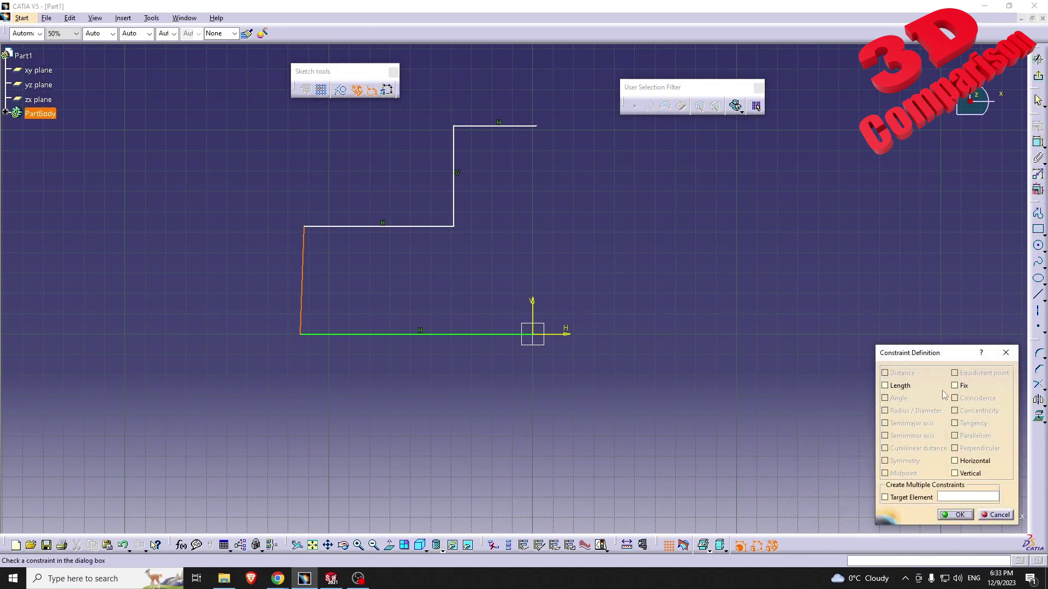
click(955, 473)
click(955, 516)
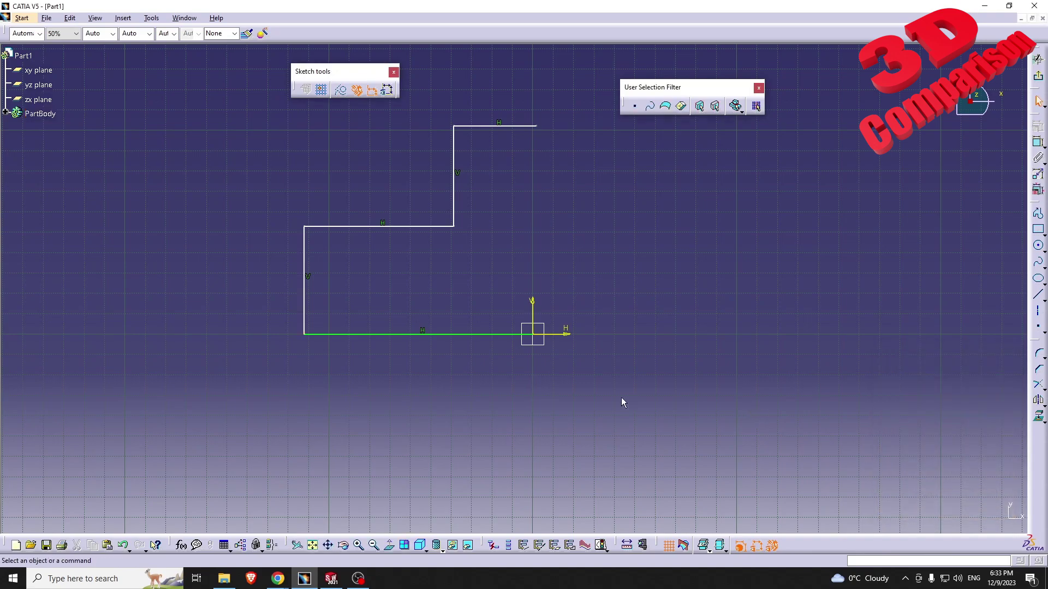
Step: Dimension the profile's horizontal base line and set its length to 90 mm
click(1038, 142)
click(458, 335)
click(453, 368)
double_click(454, 366)
text(90)
key(Return)
Step: Dimension the outer vertical line of the lower step and set its length to 60 mm
click(1038, 142)
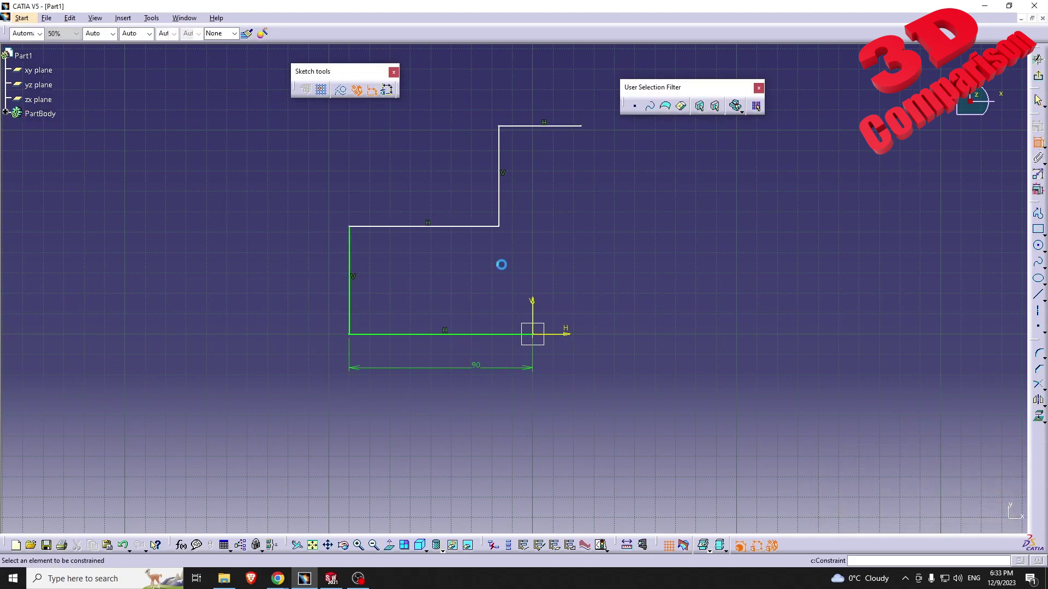
click(350, 310)
click(316, 305)
double_click(315, 304)
text(60)
key(Return)
Step: Dimension the vertical line of the upper step and set its length to 60 mm
click(1039, 142)
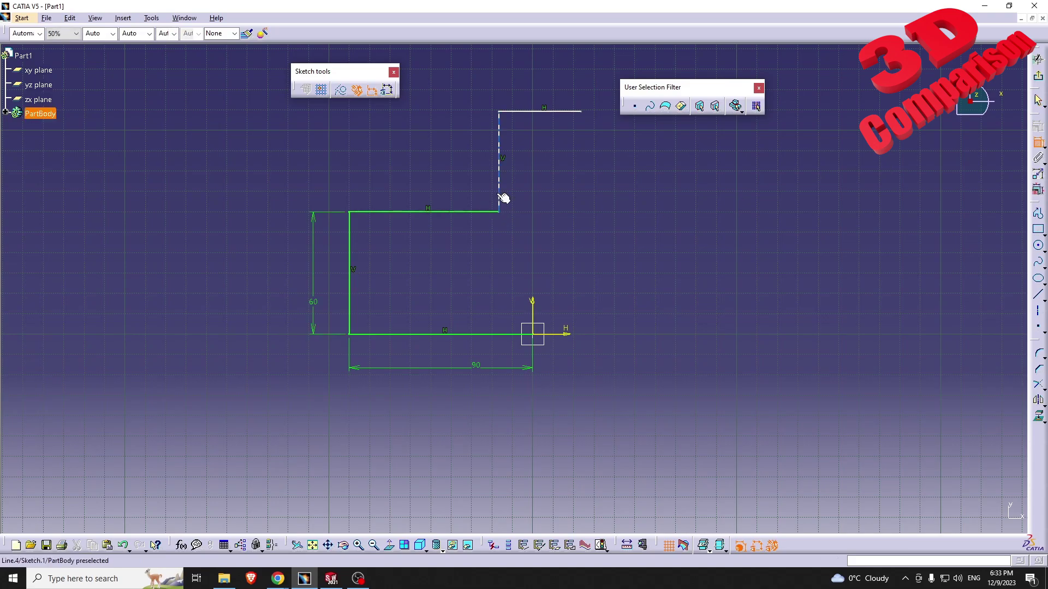
click(519, 188)
double_click(518, 184)
text(60)
key(Return)
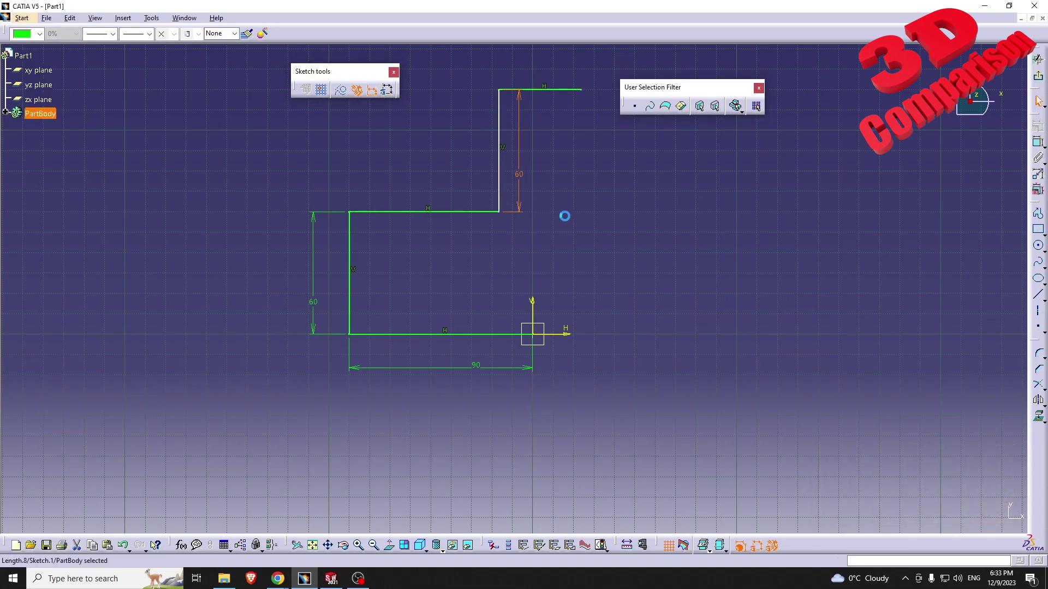
Step: Draw a vertical axis from the sketch origin up past the top of the profile
click(1038, 312)
click(532, 334)
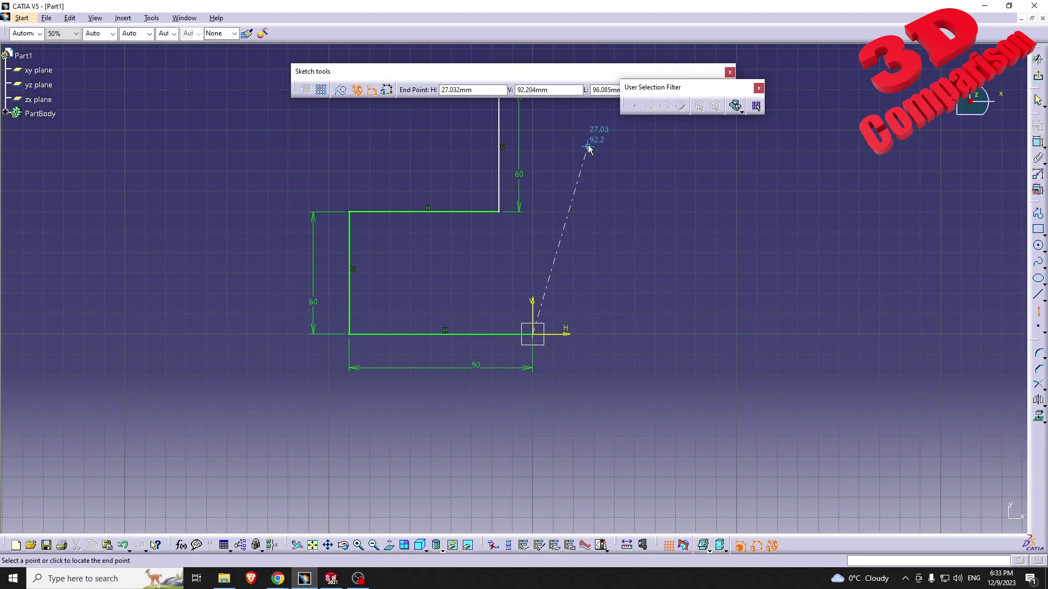
middle_drag(588, 145, 543, 286)
click(489, 190)
Step: Make the free end of the profile's uppermost line coincident with the vertical axis
click(514, 212)
click(537, 230)
ctrl+click(488, 206)
click(1039, 126)
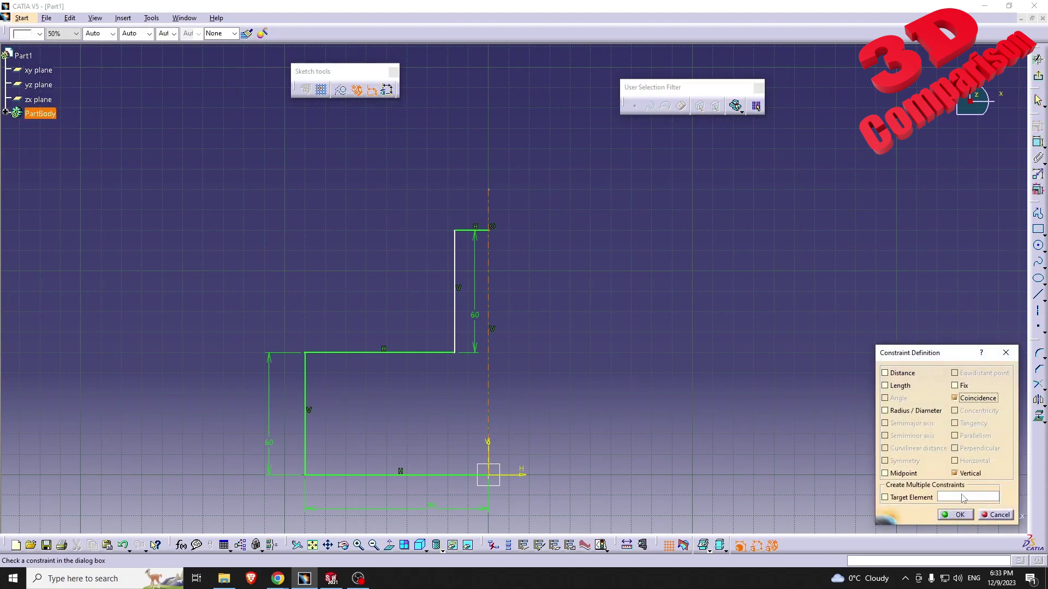
click(956, 514)
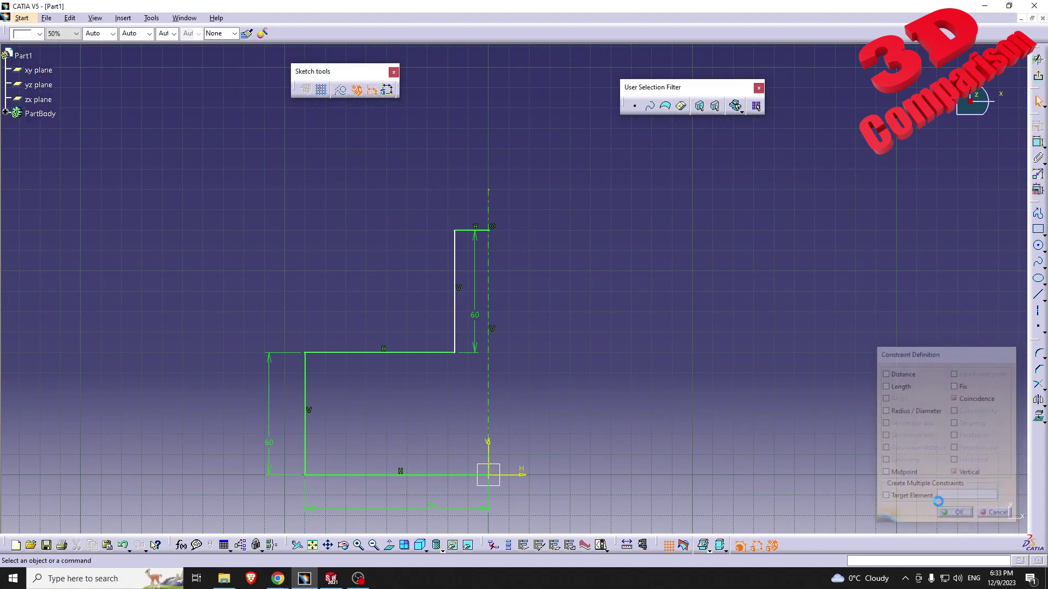
Step: Dimension the uppermost horizontal line and set its length to 30 mm
click(484, 231)
click(483, 165)
double_click(483, 164)
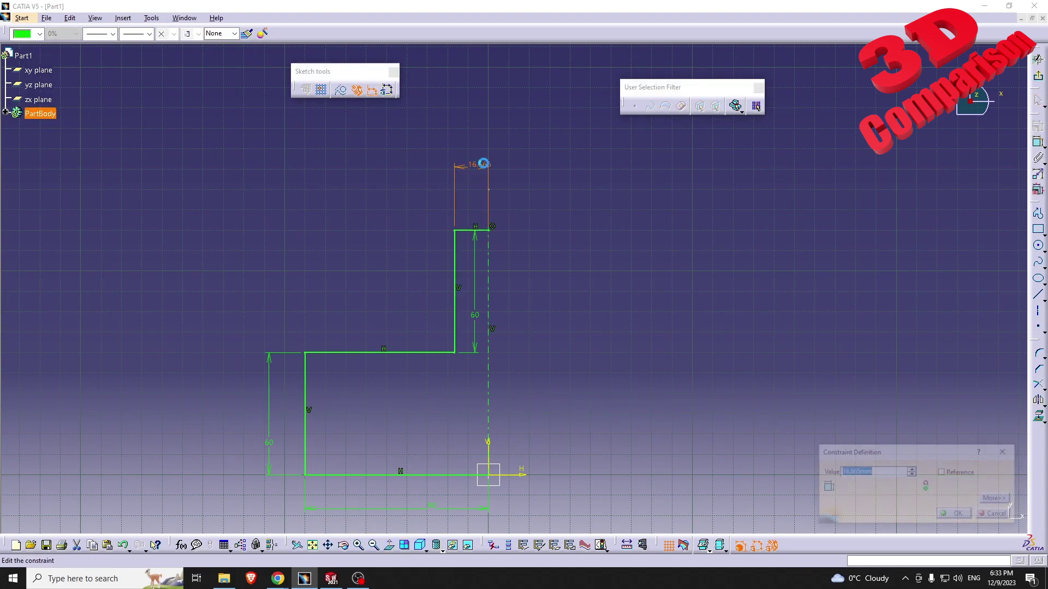
text(30)
key(Return)
click(572, 326)
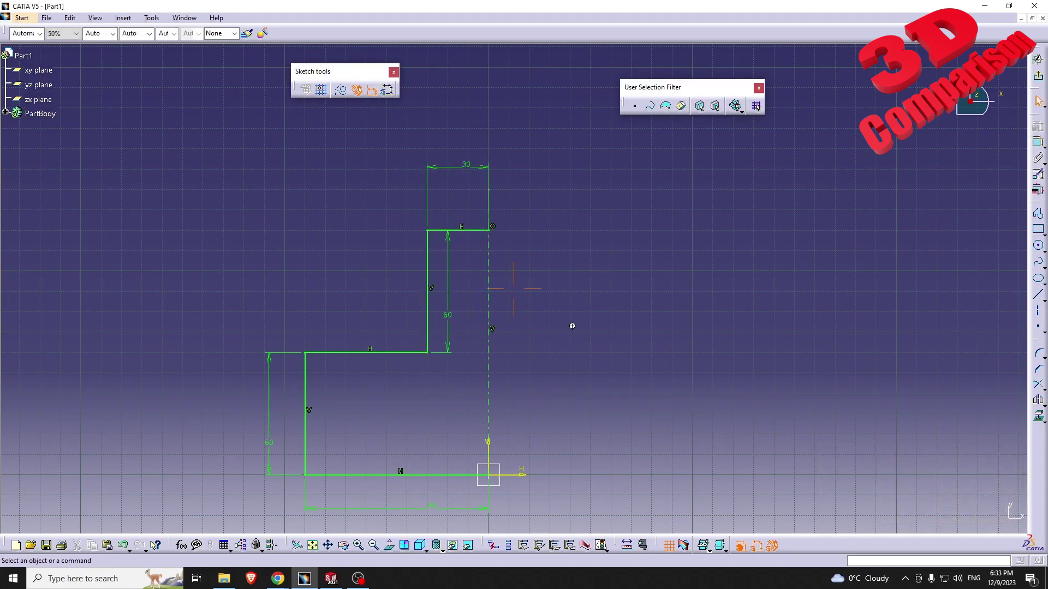
middle_drag(572, 326, 599, 290)
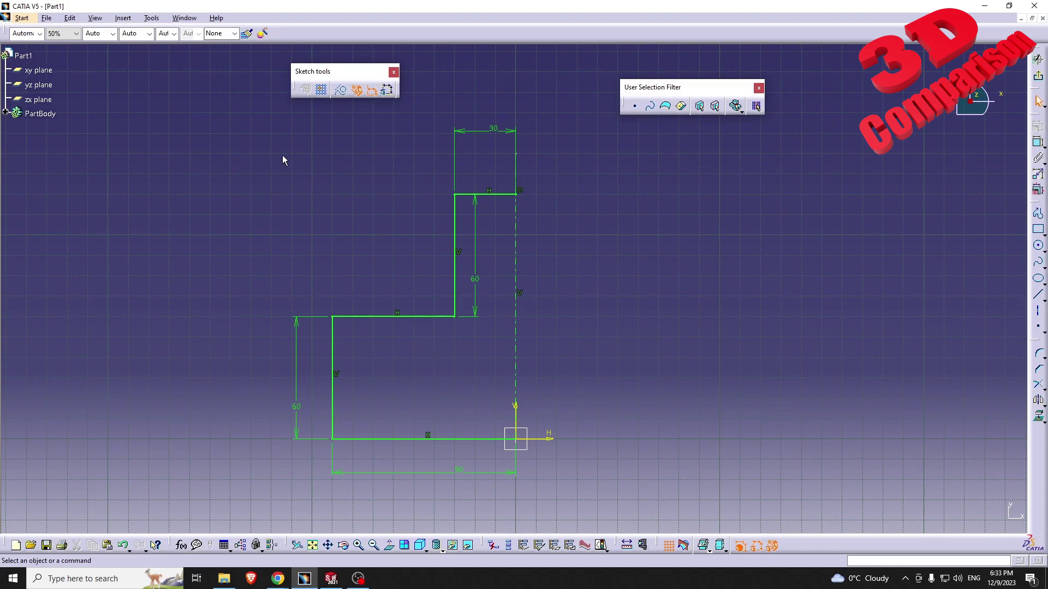
click(1039, 400)
drag(254, 149, 650, 473)
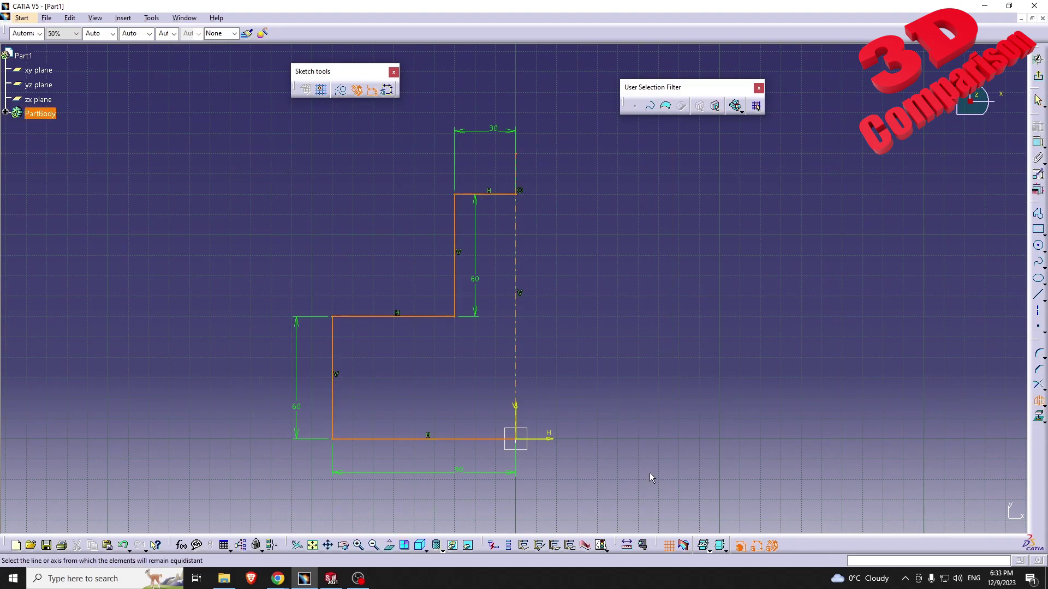
click(1040, 402)
click(1038, 400)
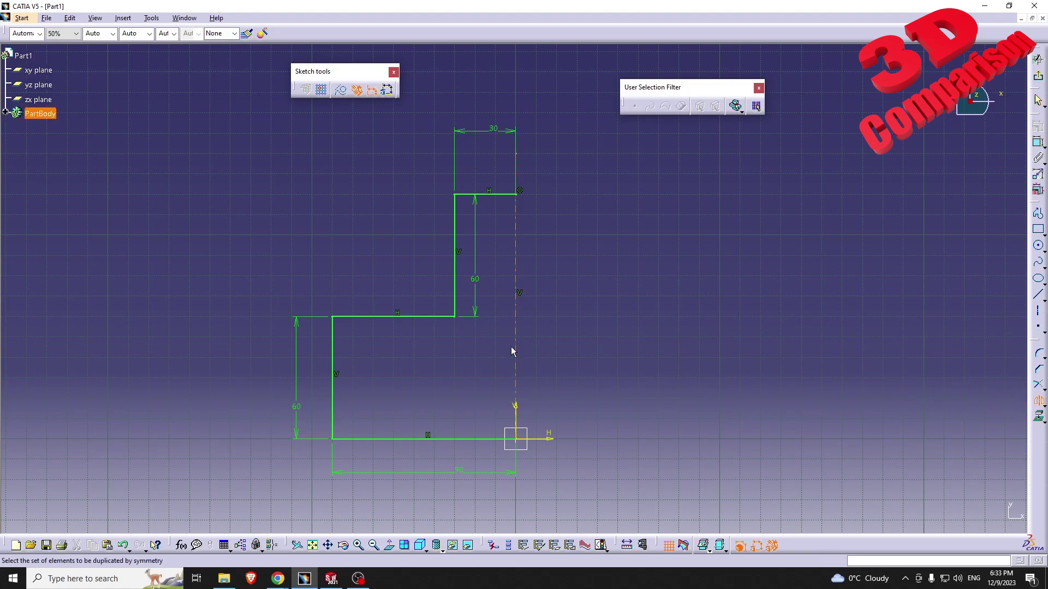
Step: Mirror the five profile lines about the vertical axis to close the T-shaped outline
click(502, 195)
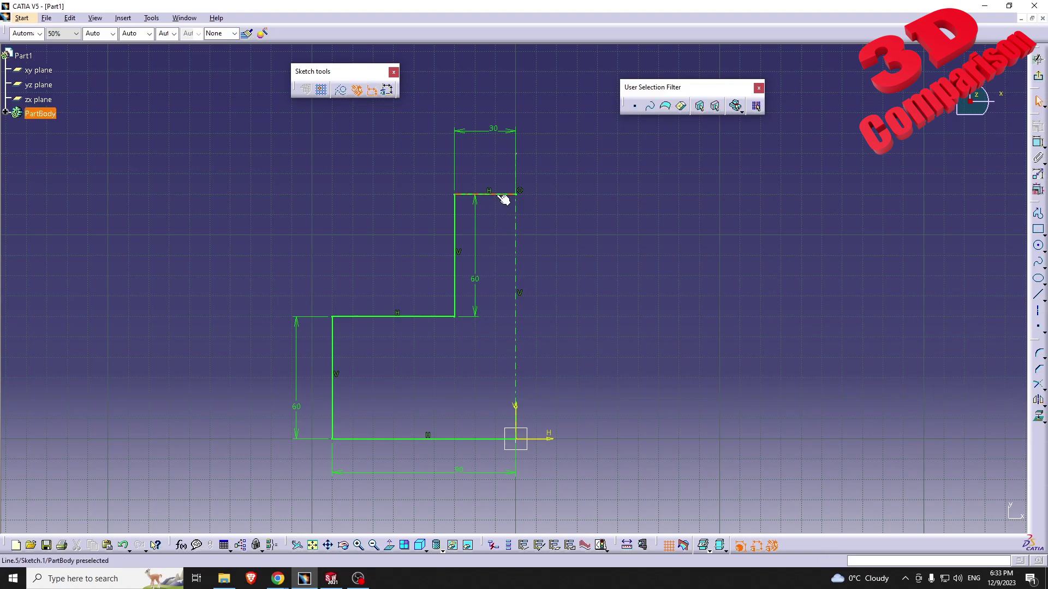
ctrl+click(455, 270)
ctrl+click(429, 317)
ctrl+click(336, 347)
ctrl+click(408, 445)
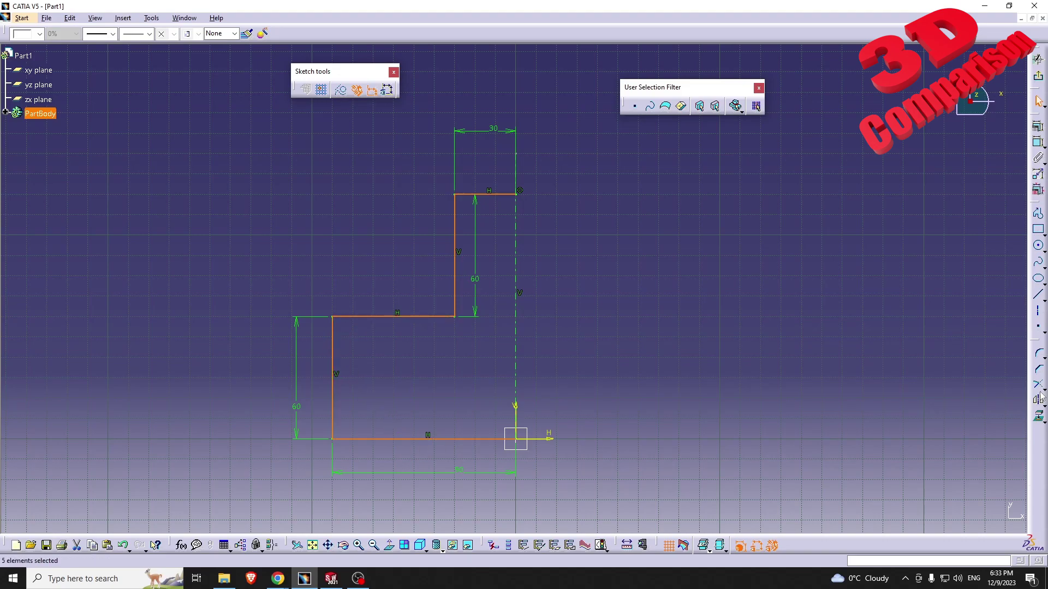
click(516, 370)
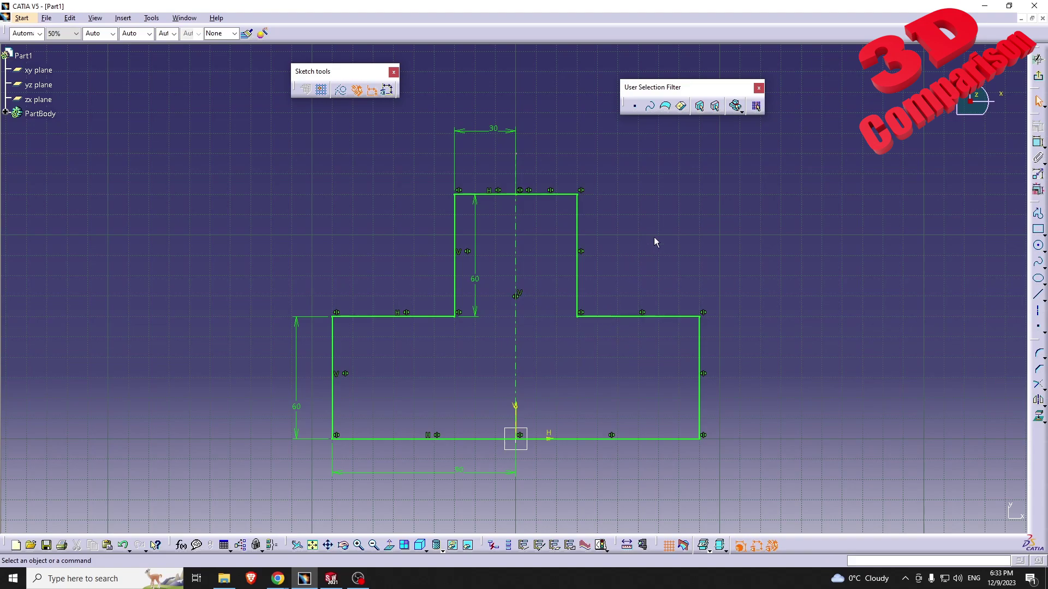
Step: Sketch a rectangle inside the upper section of the outline, with one vertical side on the axis
click(1038, 229)
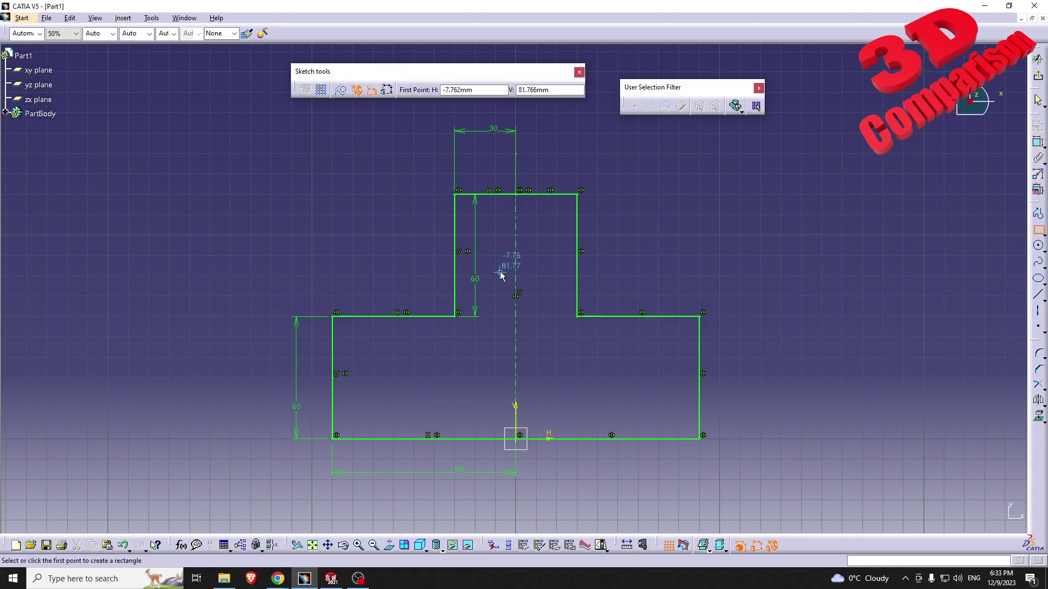
click(516, 260)
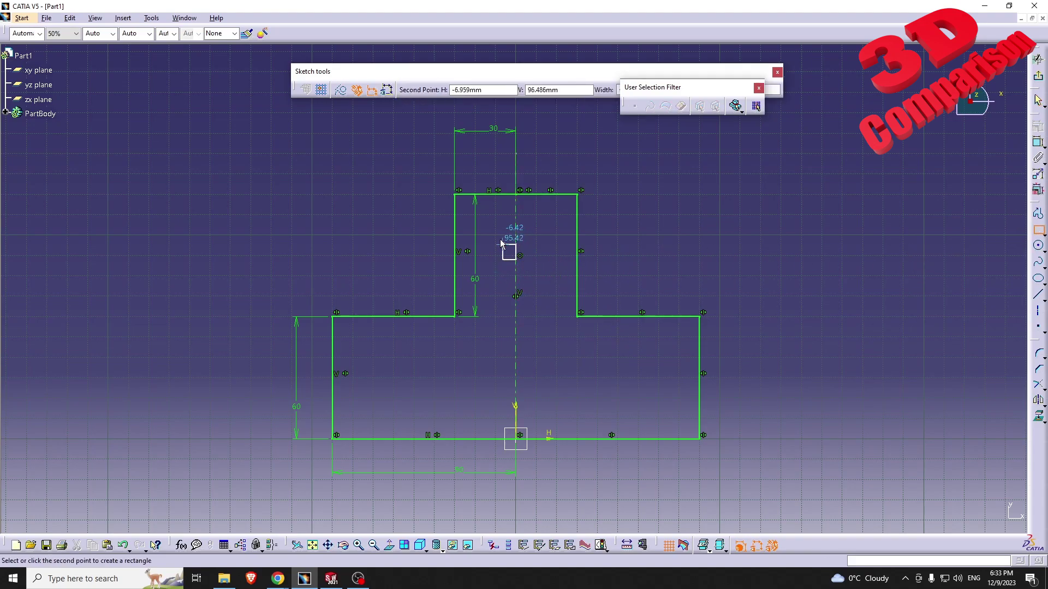
click(467, 233)
Step: Check the rectangular cutout on the SOLIDWORKS reference model, return to CATIA, and set the rectangle's distance from the outline's top edge to 10 mm
click(331, 578)
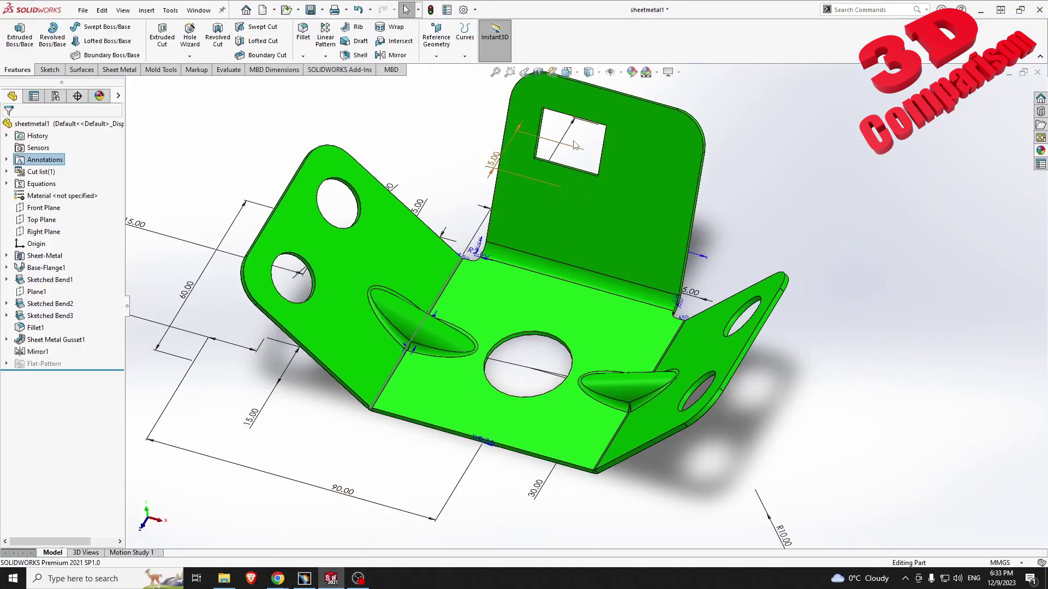
click(304, 579)
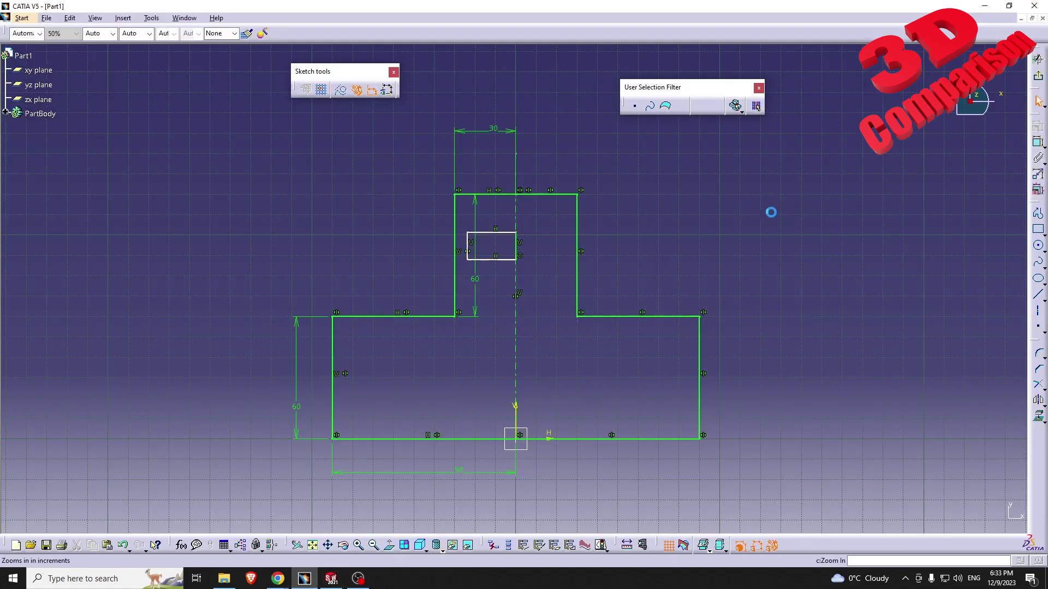
click(1036, 144)
click(510, 234)
click(513, 195)
click(633, 212)
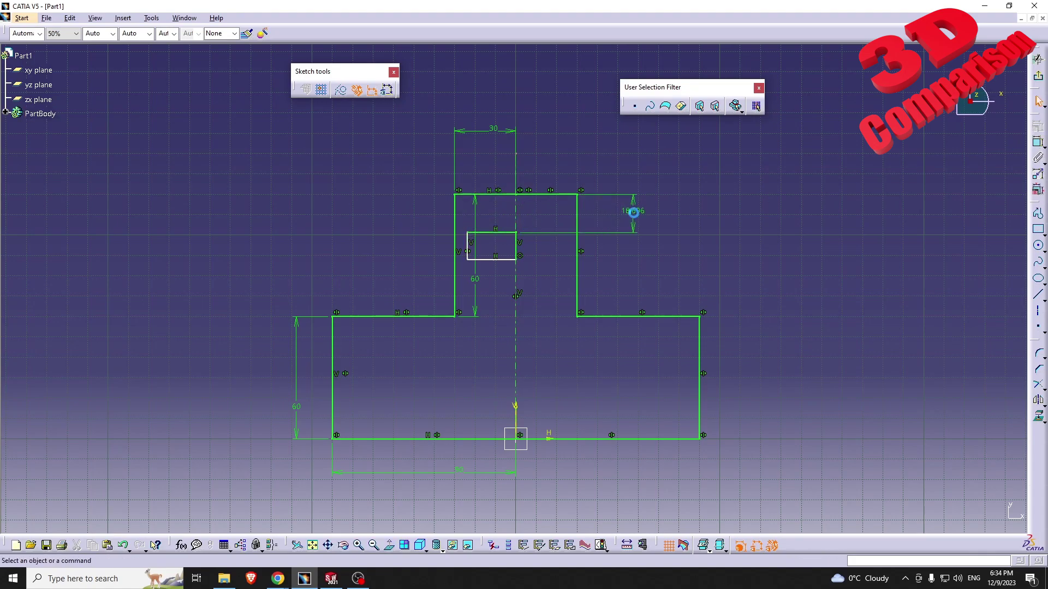
double_click(633, 212)
text(10)
key(Return)
Step: Dimension the rectangle's lower edge and set the width to 20 mm
click(1038, 142)
click(494, 260)
click(499, 281)
double_click(498, 281)
text(20)
key(Return)
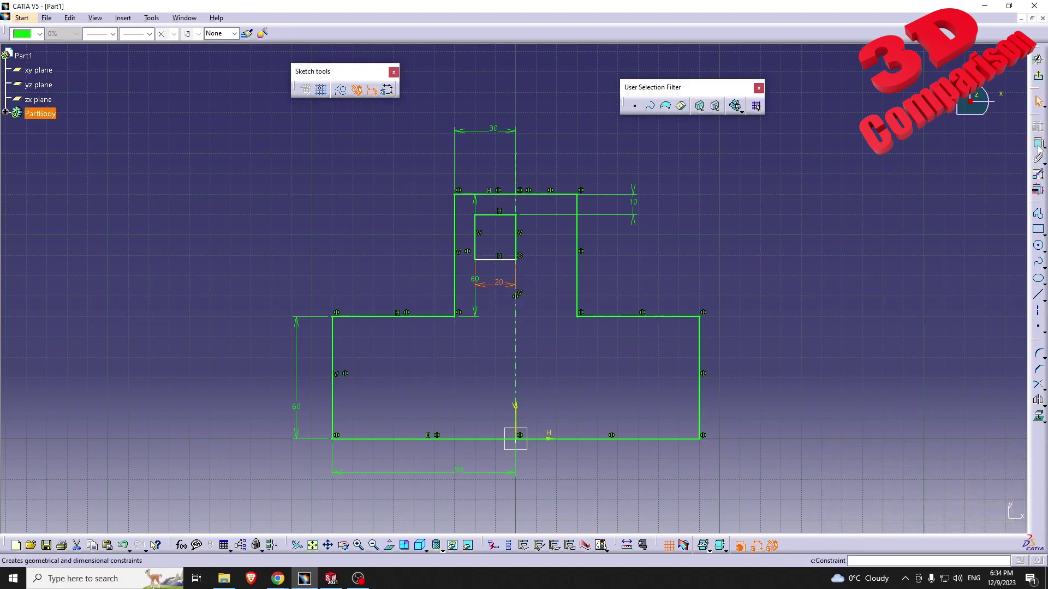
Step: Dimension the rectangle's outer vertical side and set the height to 20 mm
click(475, 243)
double_click(418, 243)
text(20)
key(Return)
click(724, 270)
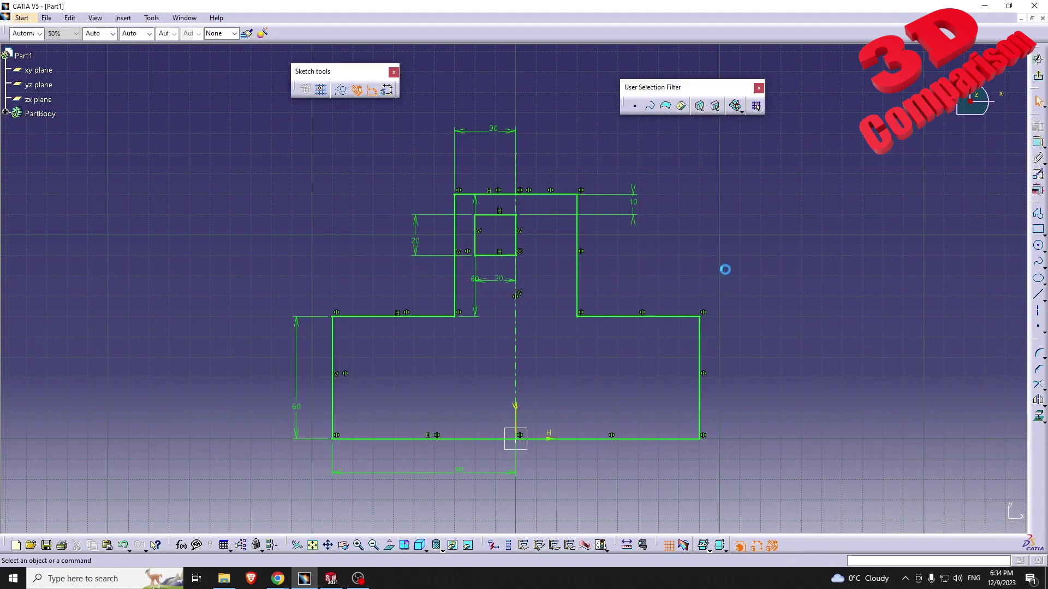
Step: Sketch two circles, one above the other, near the left side of the outline's wide lower section
click(1038, 245)
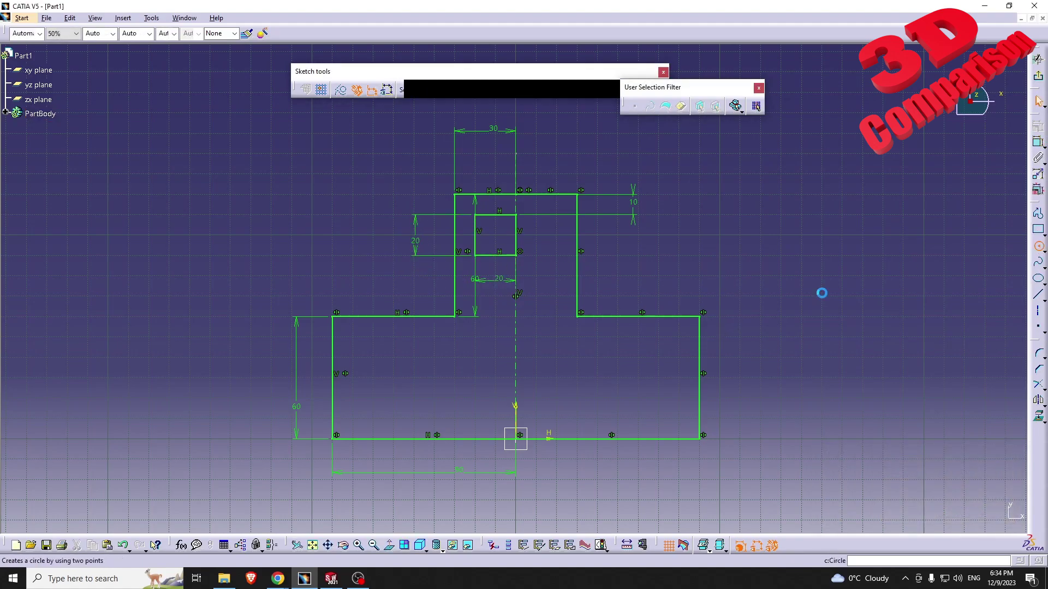
click(367, 347)
click(382, 338)
click(745, 349)
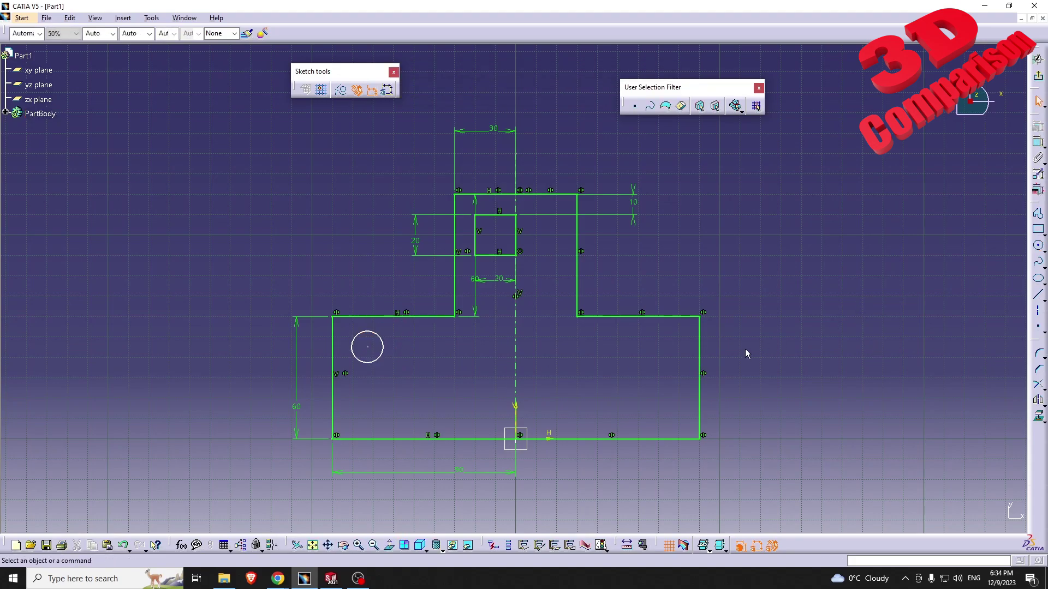
key(ctrl+y)
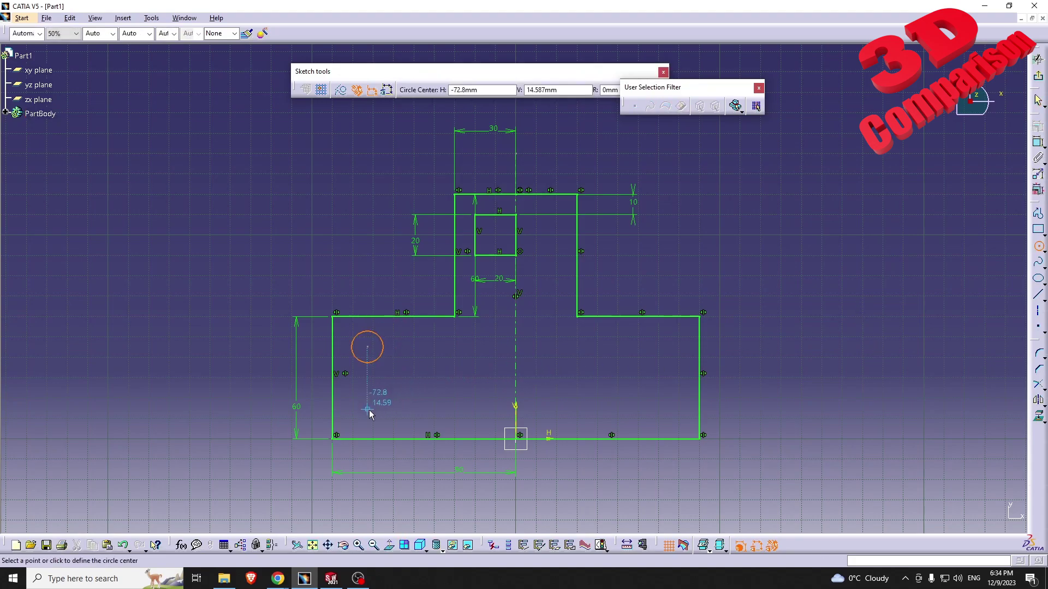
click(367, 407)
click(375, 395)
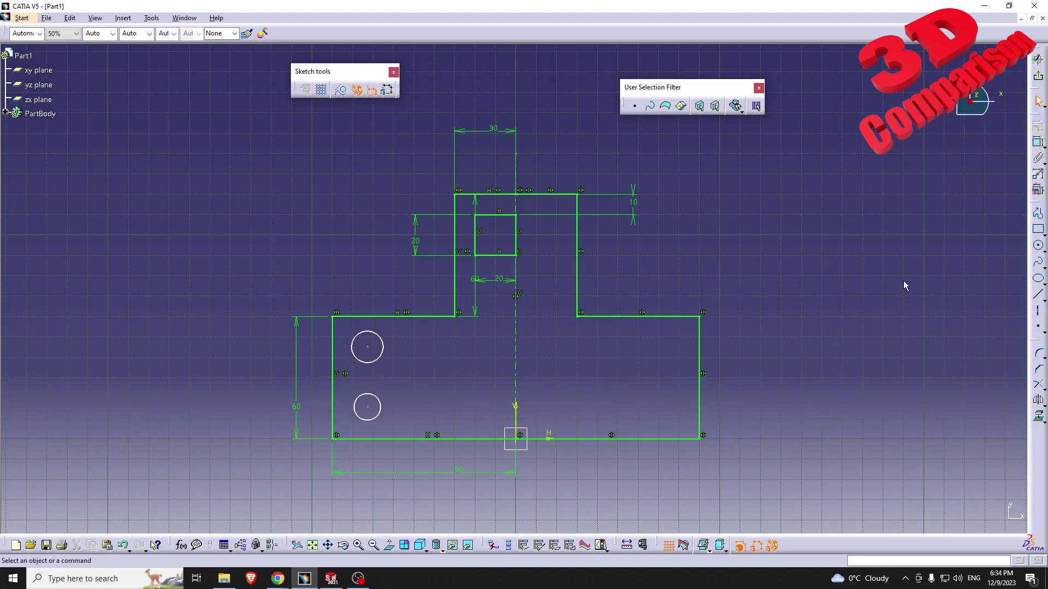
Step: Dimension both circles and set each diameter to 15 mm
click(383, 342)
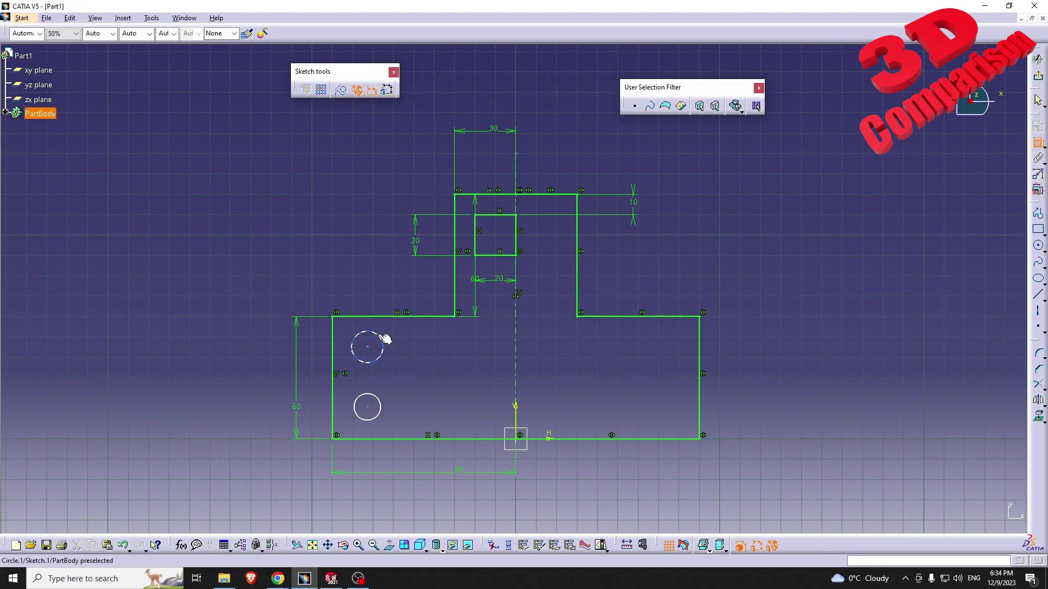
double_click(384, 289)
text(15mm)
key(Return)
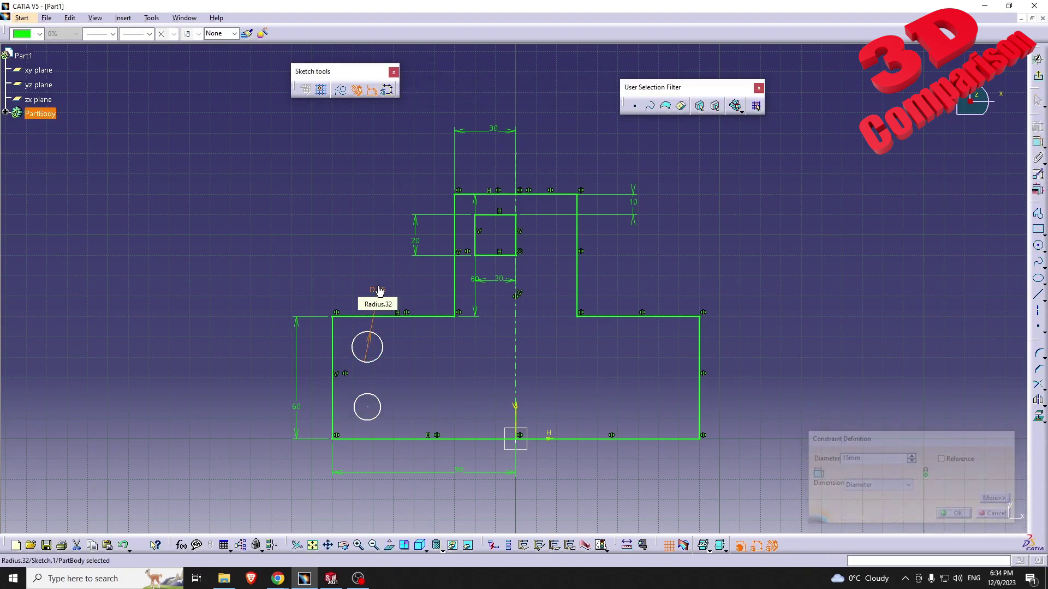
click(376, 397)
double_click(229, 371)
text(15)
key(Return)
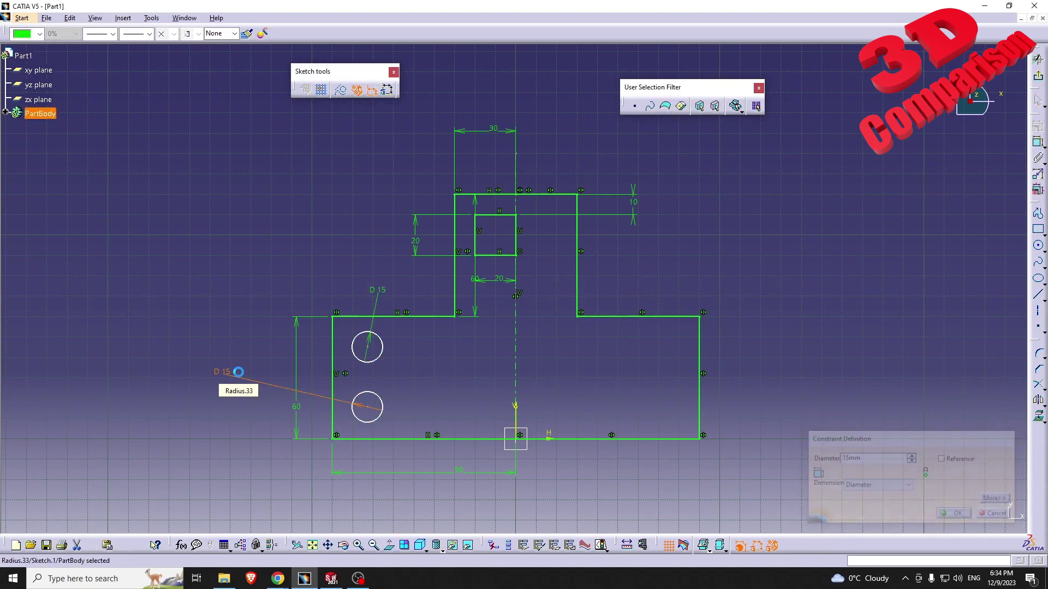
Step: Dimension the lower circle's centre from the outline's bottom edge and set the distance to 15 mm
click(1033, 143)
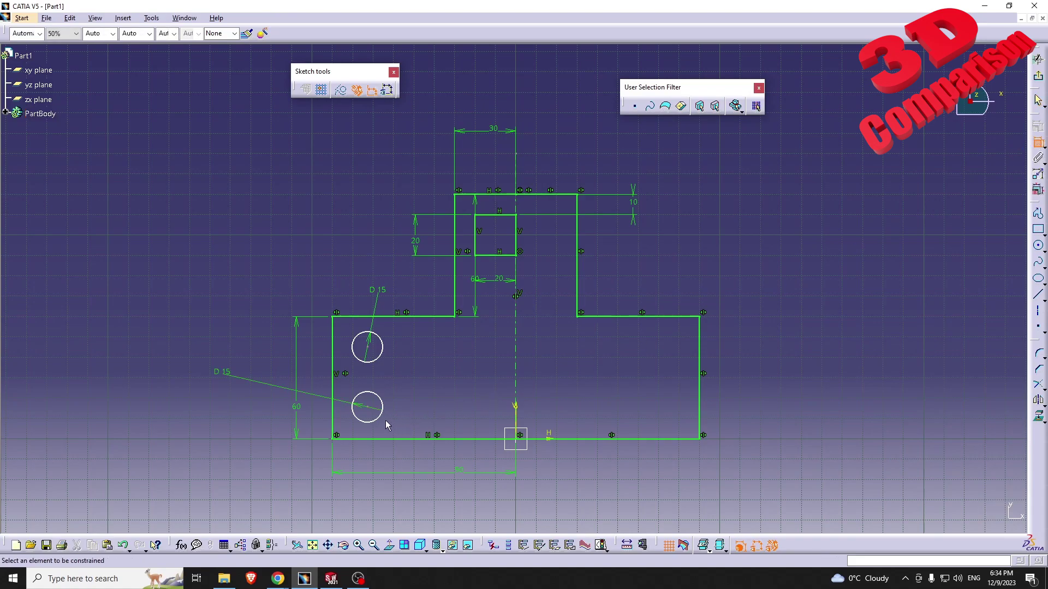
click(371, 437)
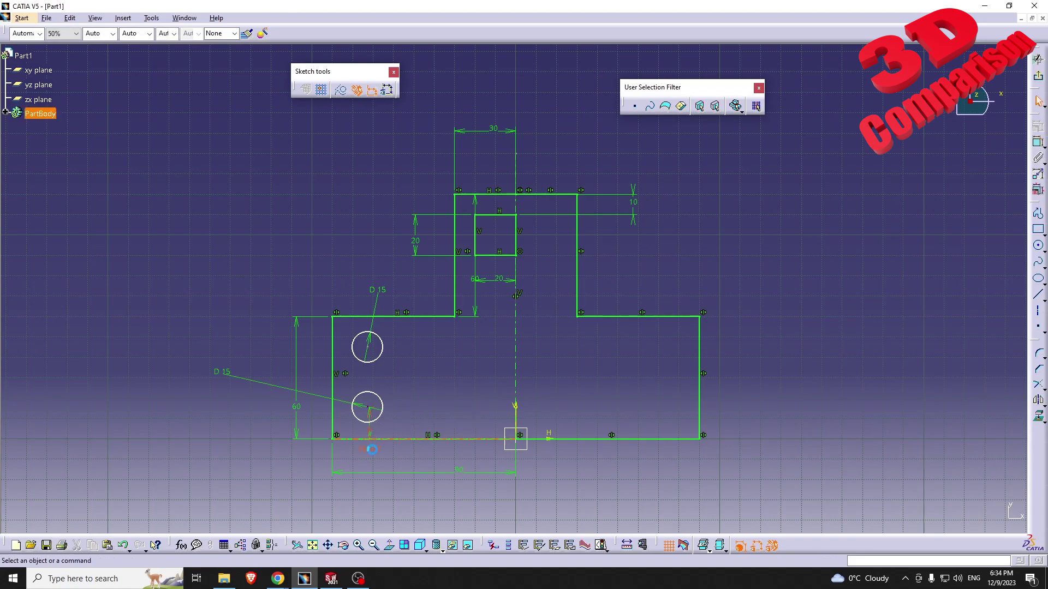
double_click(369, 449)
text(15)
key(Return)
Step: Dimension the lower circle's centre from the outline's left side and set the distance to 15 mm
click(1036, 143)
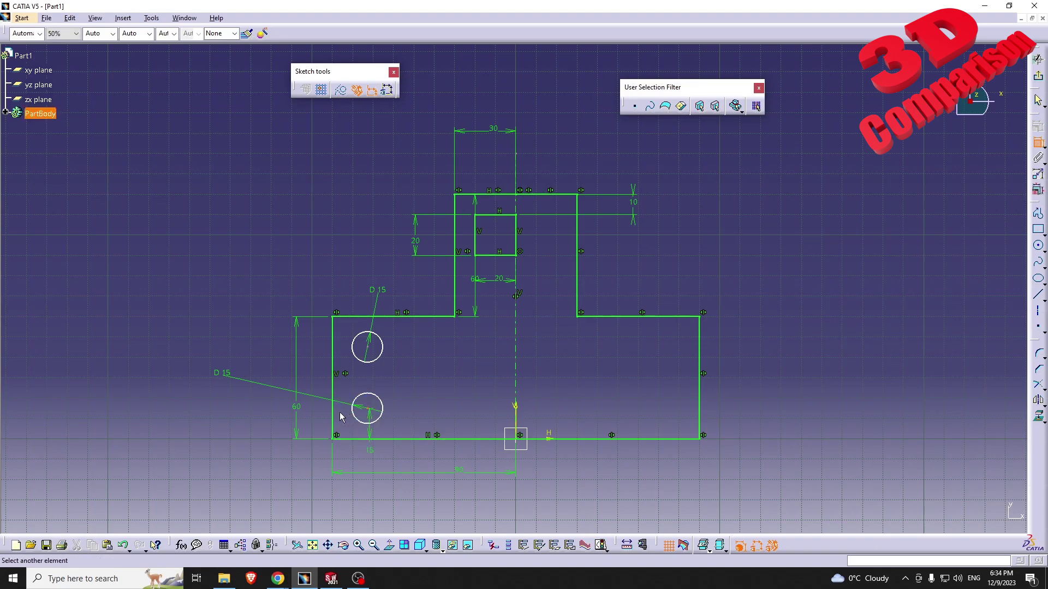
click(325, 420)
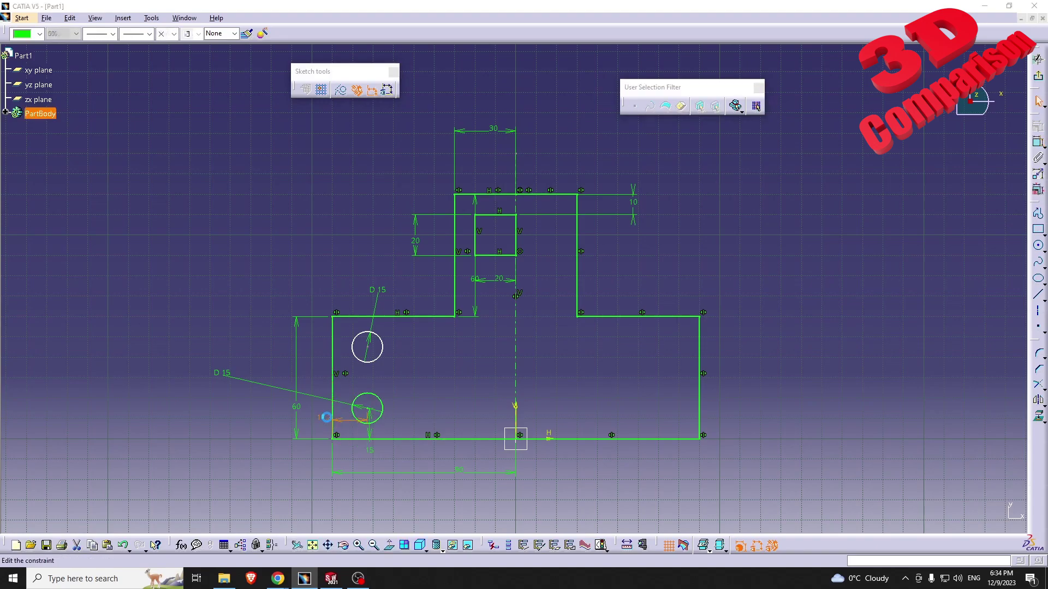
double_click(323, 419)
text(15)
key(Return)
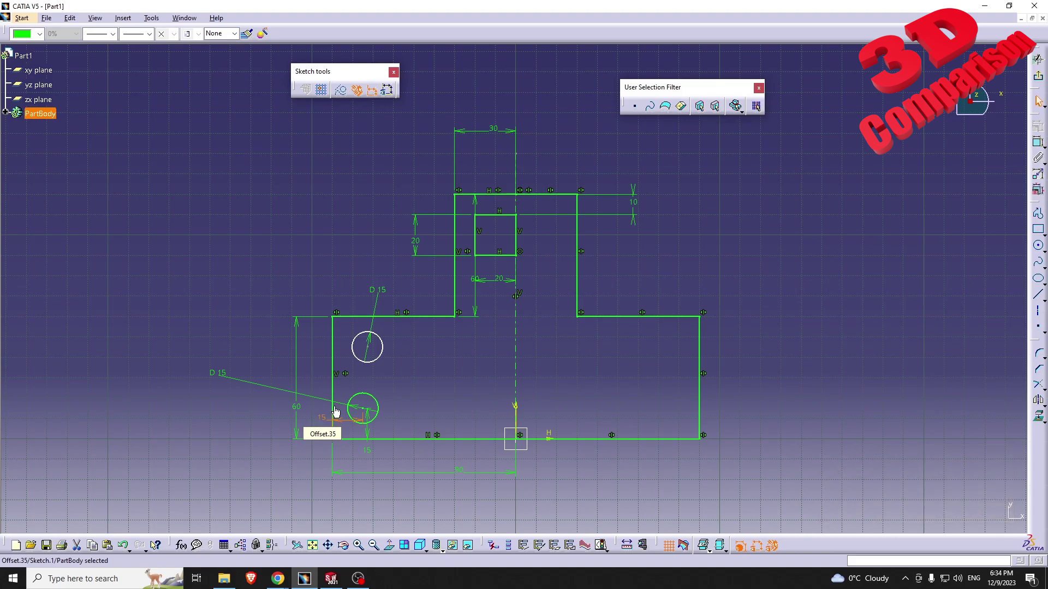
Step: Dimension the upper circle's centre from the outline's left side and set the distance to 15 mm
click(369, 347)
click(333, 361)
click(308, 361)
click(309, 361)
double_click(309, 361)
text(15mm)
key(Return)
Step: Dimension the upper circle's centre from the wide section's top edge and set the distance to 15 mm
key(ctrl+y)
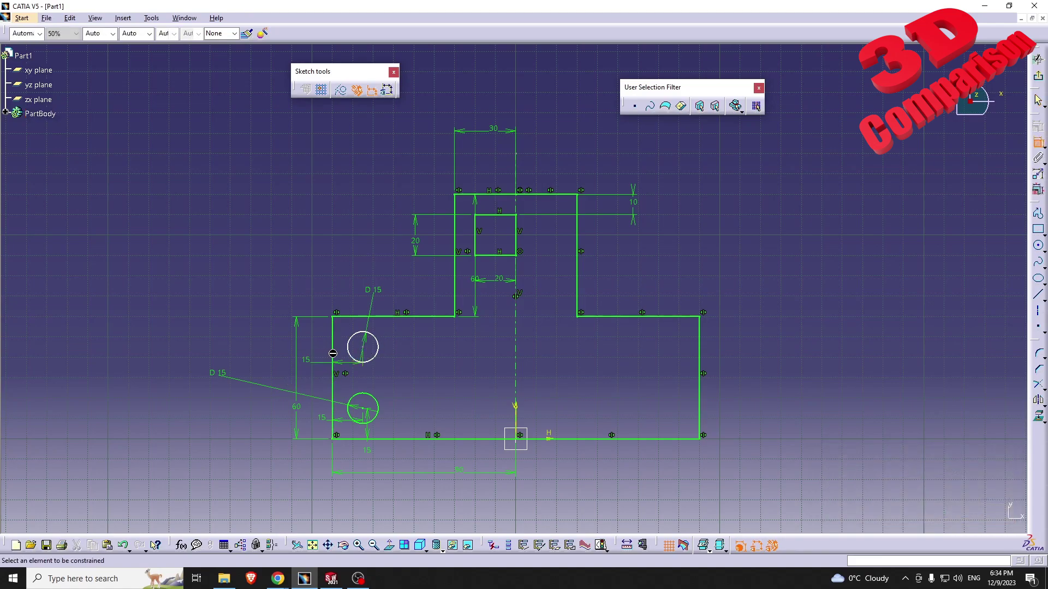
click(363, 347)
click(361, 319)
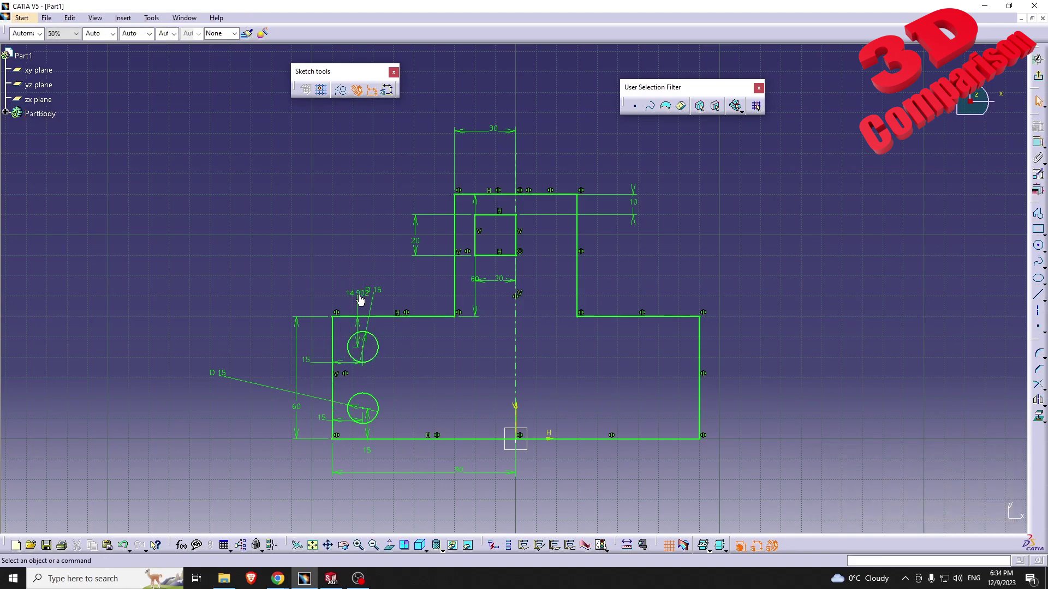
double_click(353, 282)
key(Return)
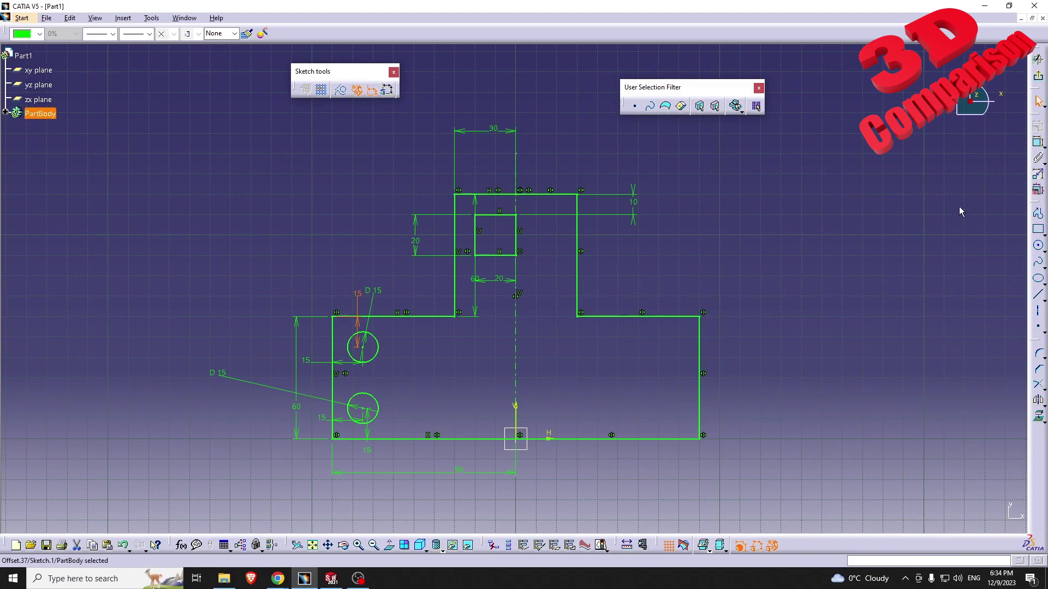
click(1038, 142)
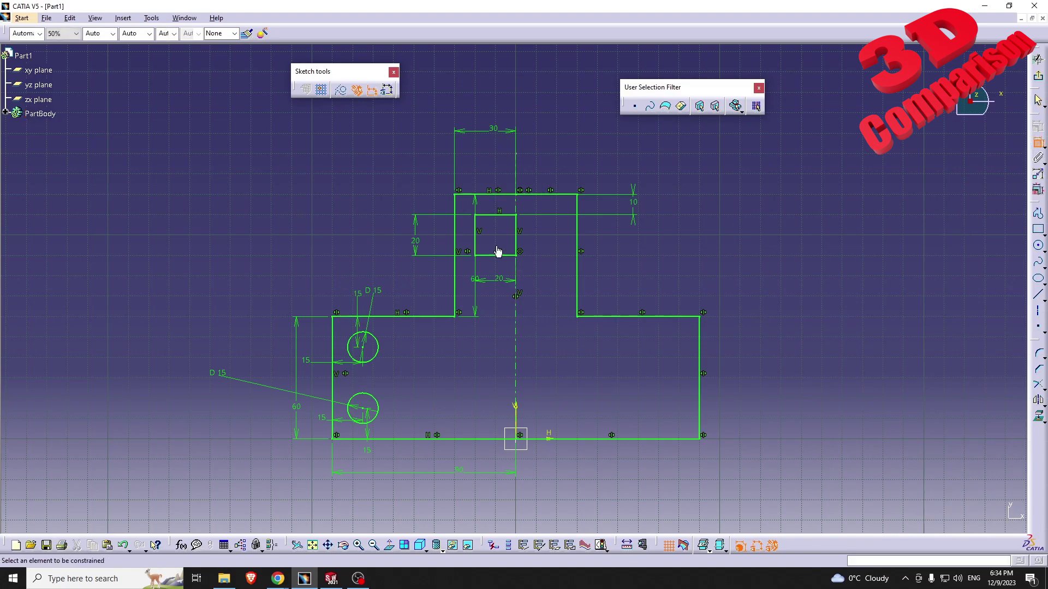
key(Escape)
Step: Mirror both circles about the vertical axis to the right side of the wide section
click(379, 342)
ctrl+click(381, 403)
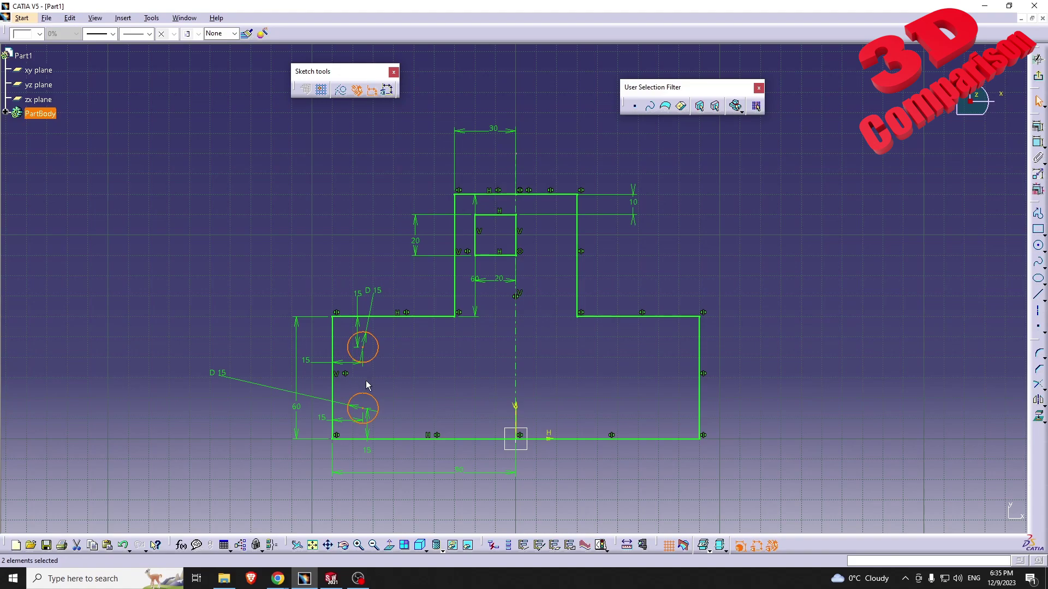
click(1038, 400)
click(516, 384)
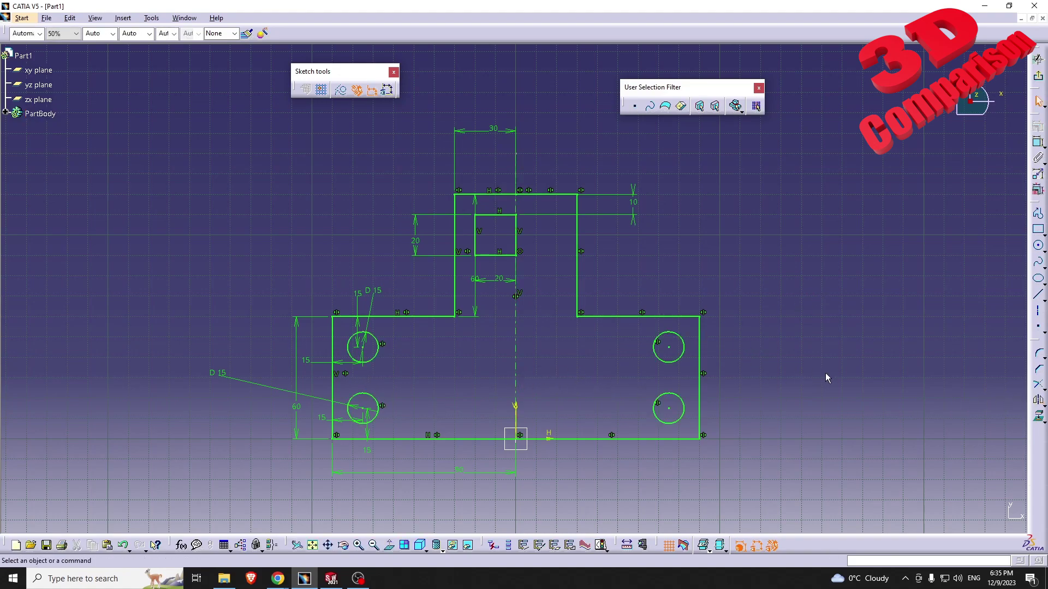
Step: Round the two left corners of the wide lower section with a 5 mm radius, converting the edge lengths into distances
click(1038, 354)
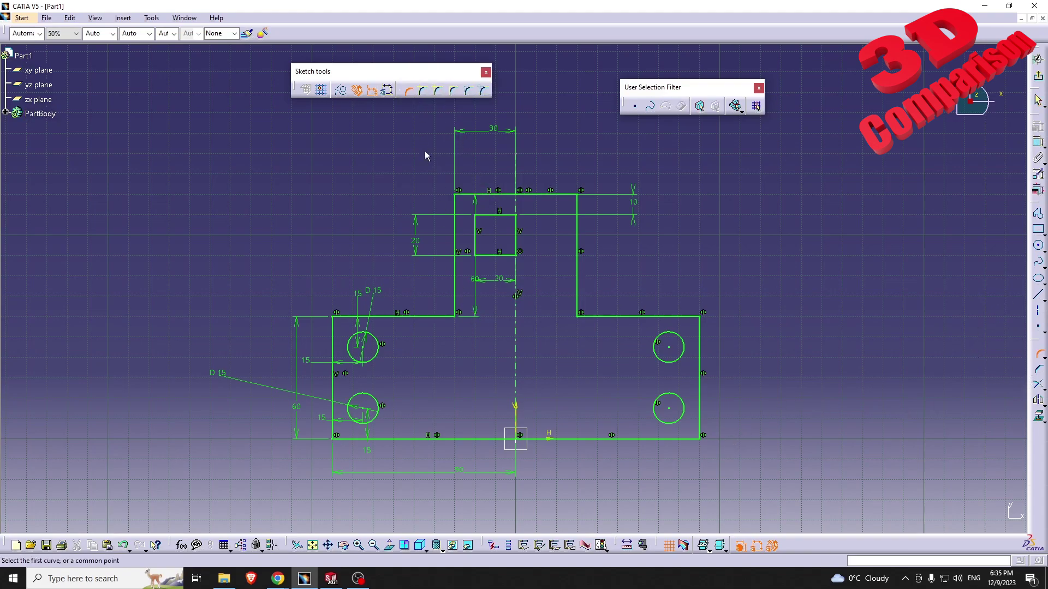
drag(287, 269, 344, 467)
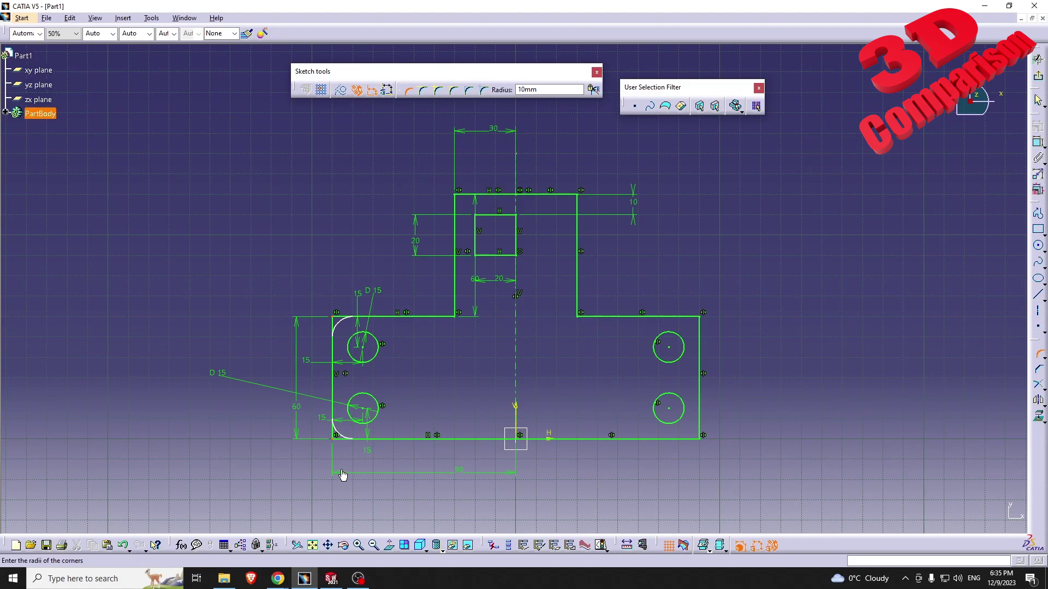
key(Tab)
text(5)
key(Return)
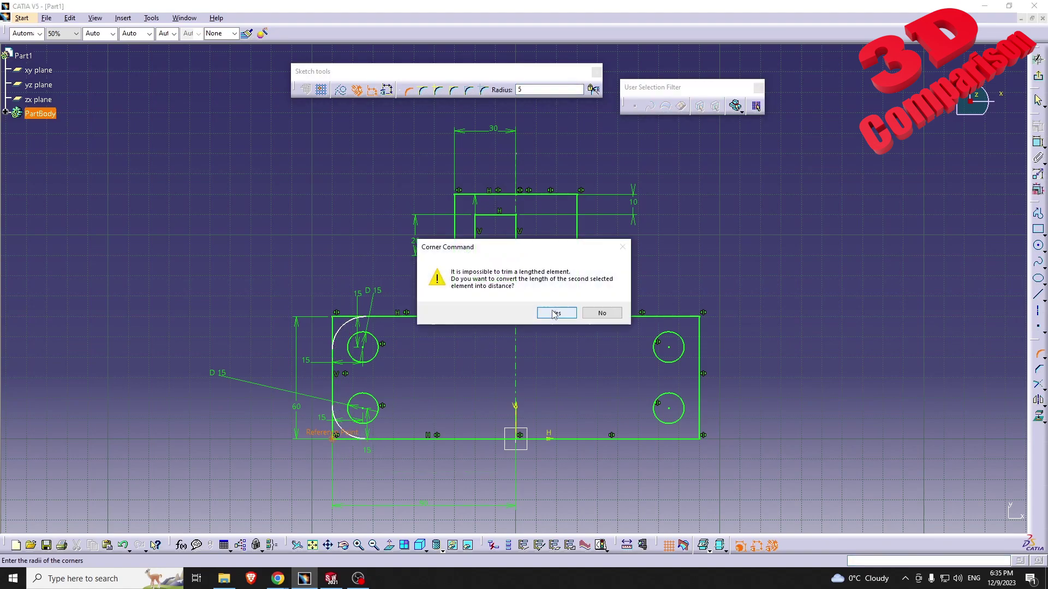
click(555, 314)
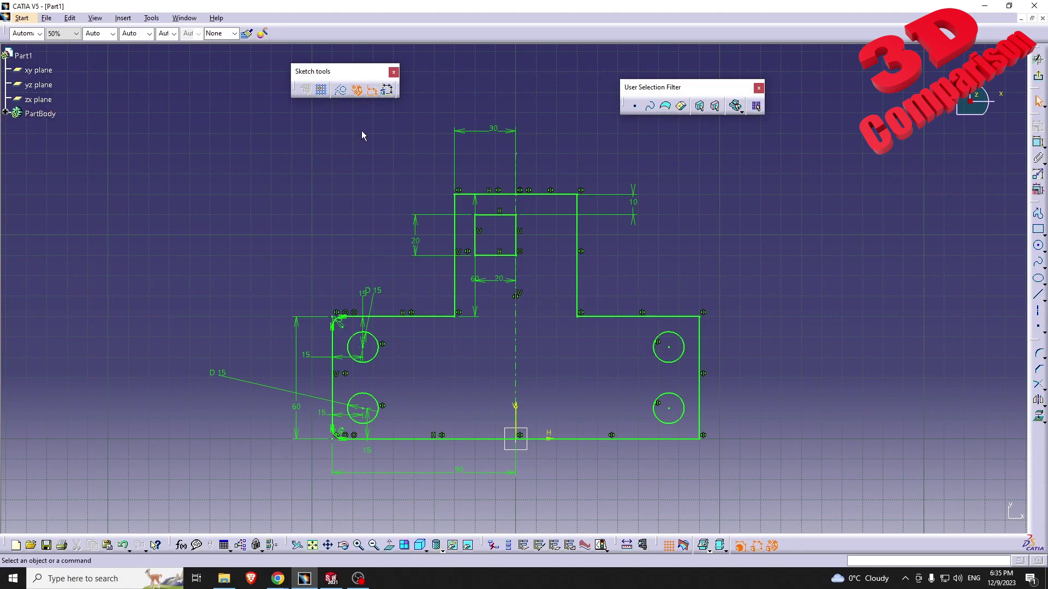
Step: Round the two top corners of the narrow upper section with a 5 mm radius, converting the edge lengths into distances
drag(367, 148, 611, 207)
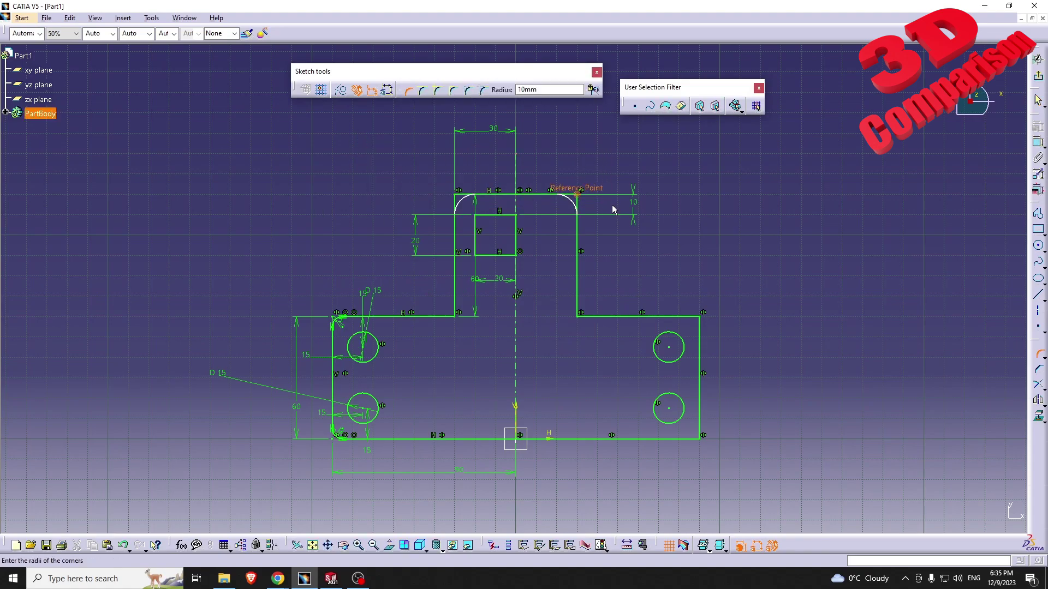
key(Tab)
text(5)
key(Return)
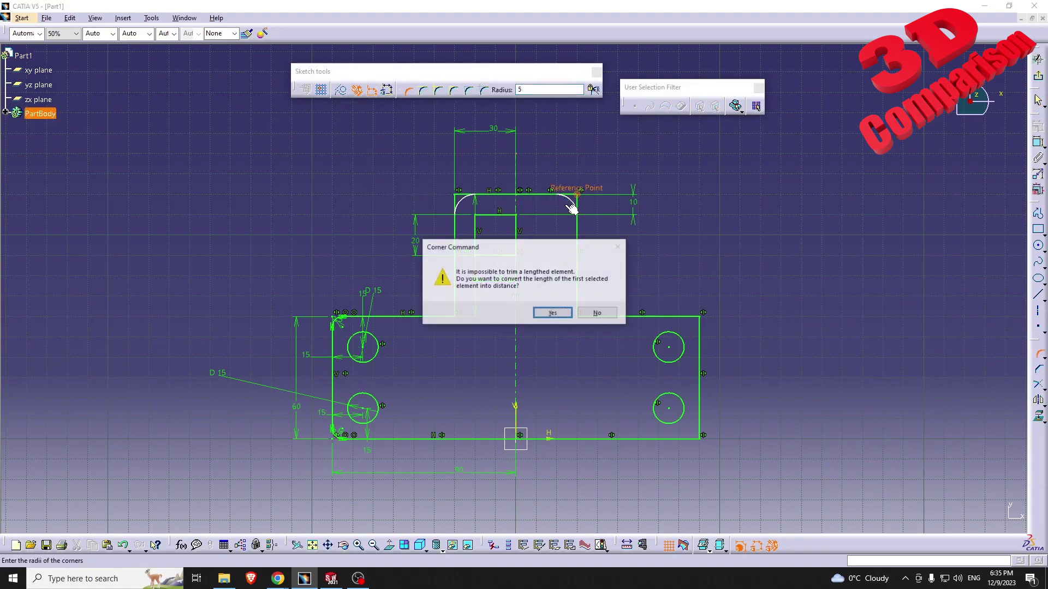
click(558, 312)
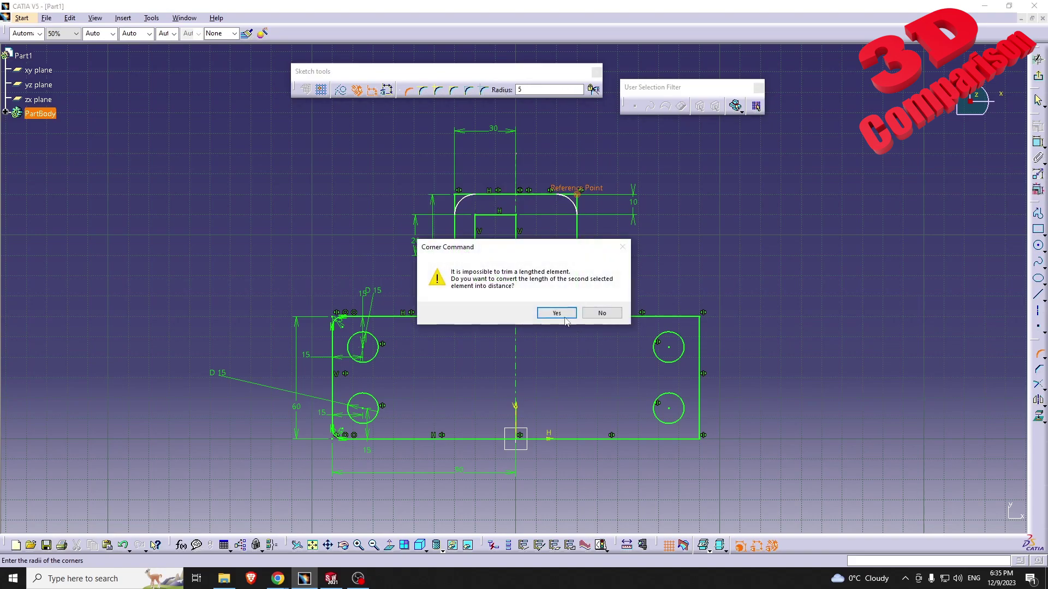
click(557, 313)
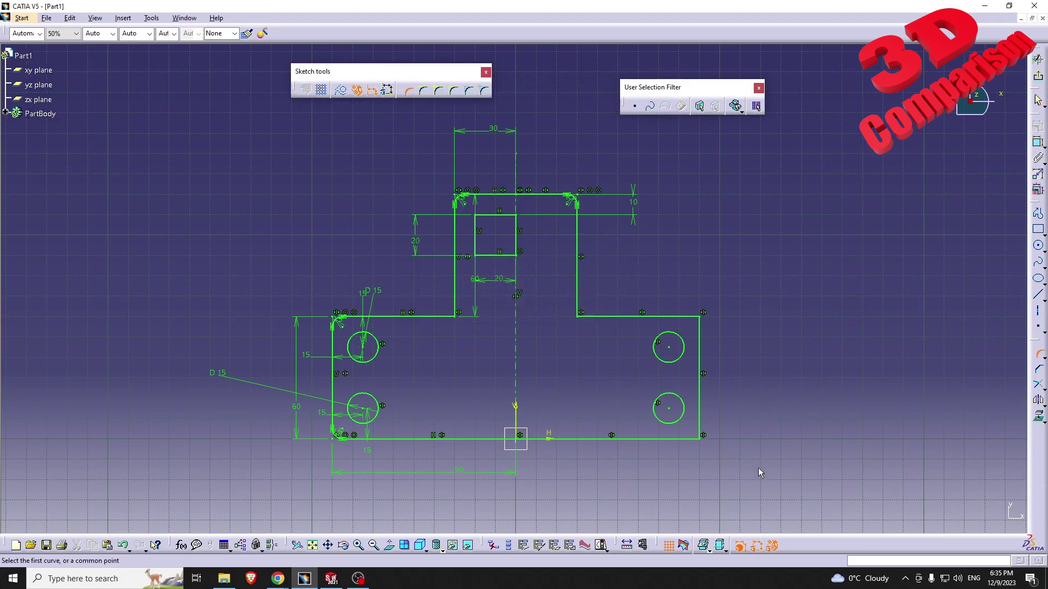
Step: Round the two right corners of the wide lower section to match the left ones and exit the sketch
click(700, 316)
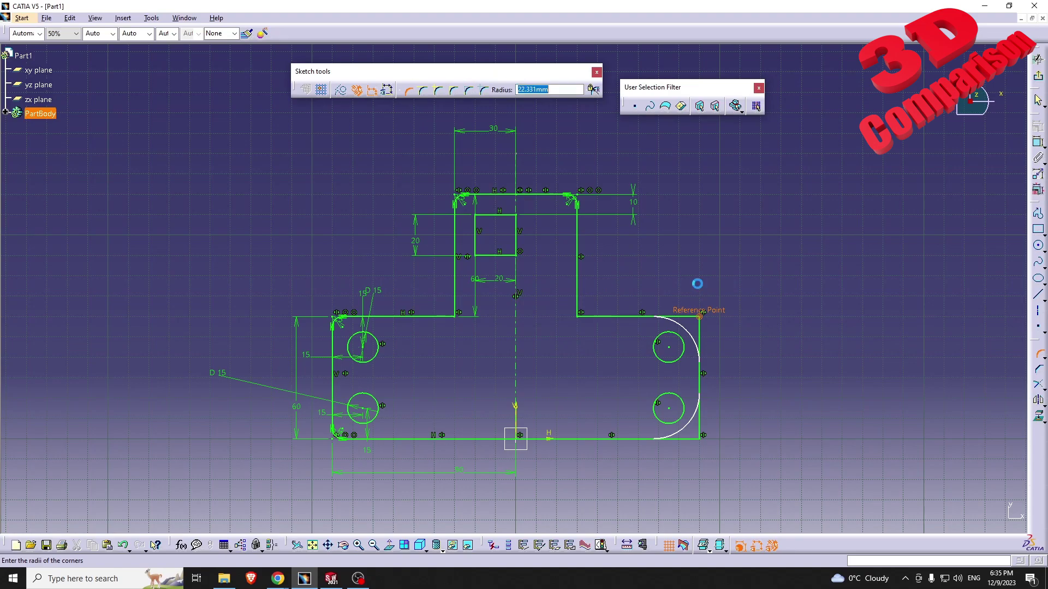
click(698, 284)
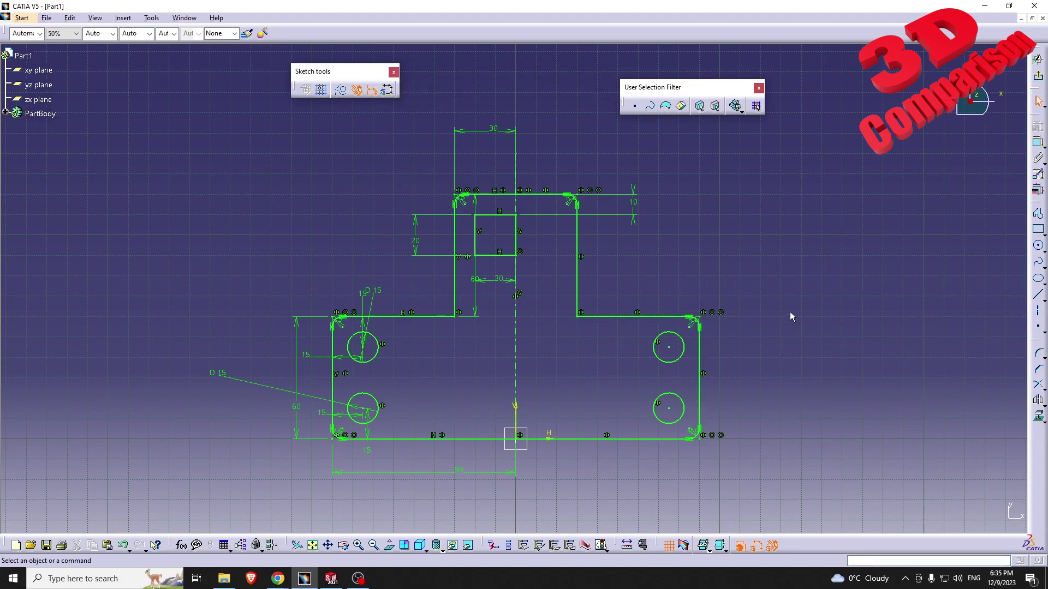
click(1038, 75)
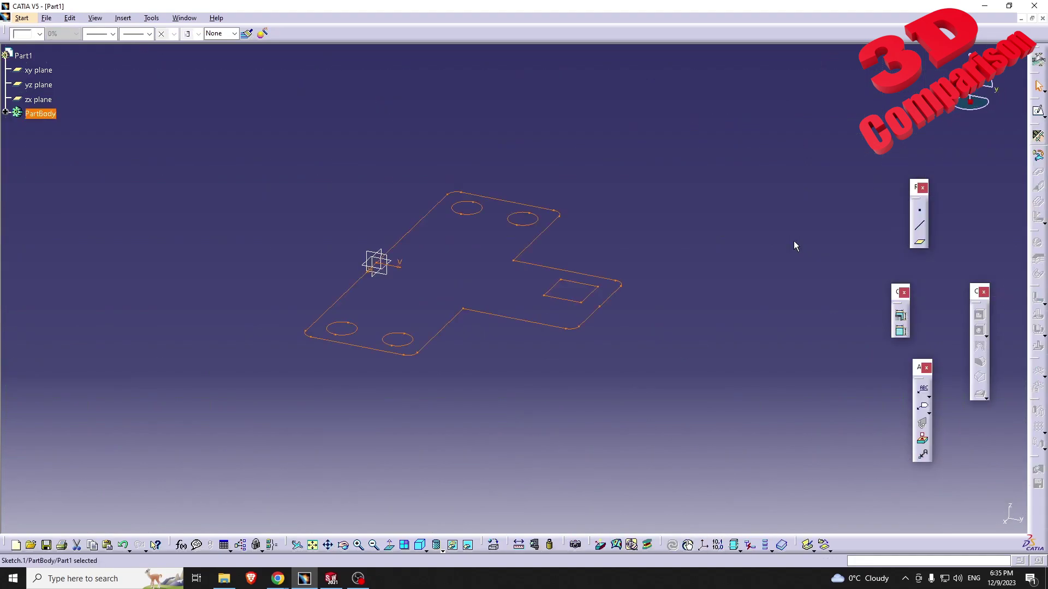
Step: Define the sheet metal parameters with a thickness of 1.5 mm and a default bend radius of 3 mm
click(1038, 137)
drag(917, 388, 885, 377)
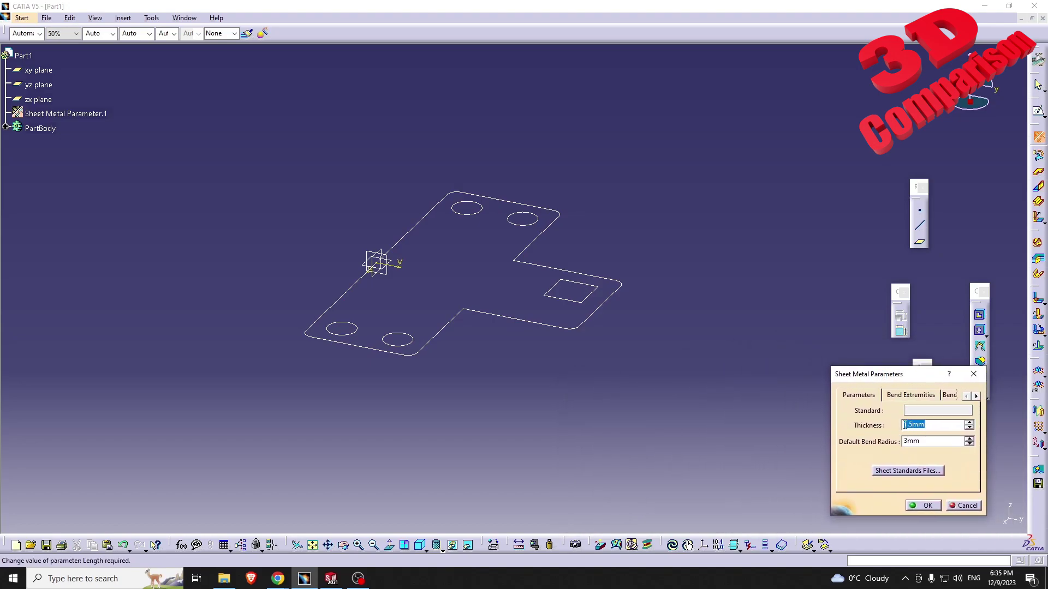
double_click(917, 442)
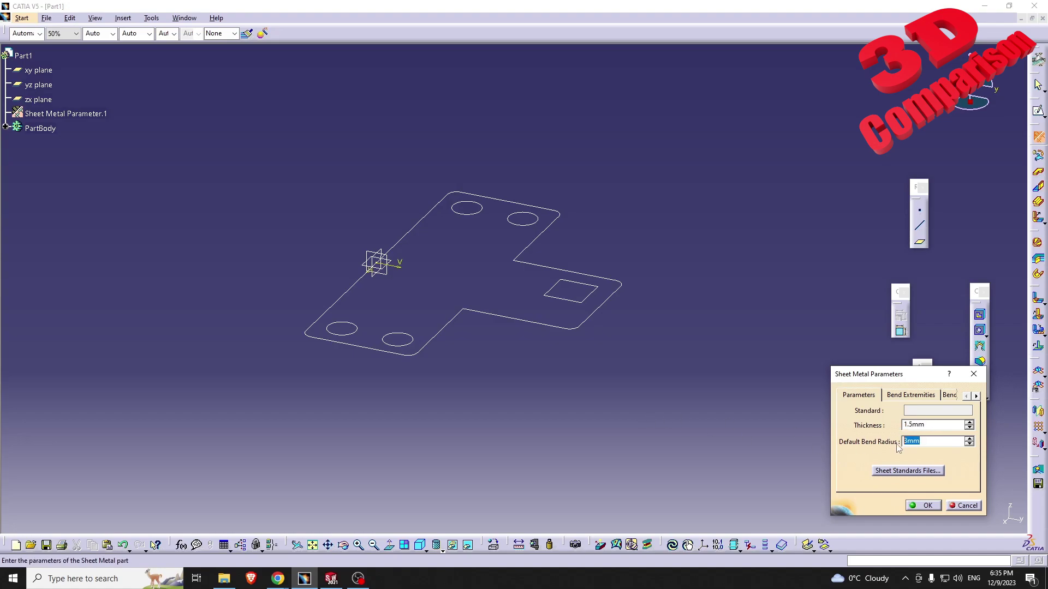
click(925, 506)
Step: Create a sheet metal wall from the T-shaped sketch with a 0 mm offset
middle_drag(505, 352, 487, 396)
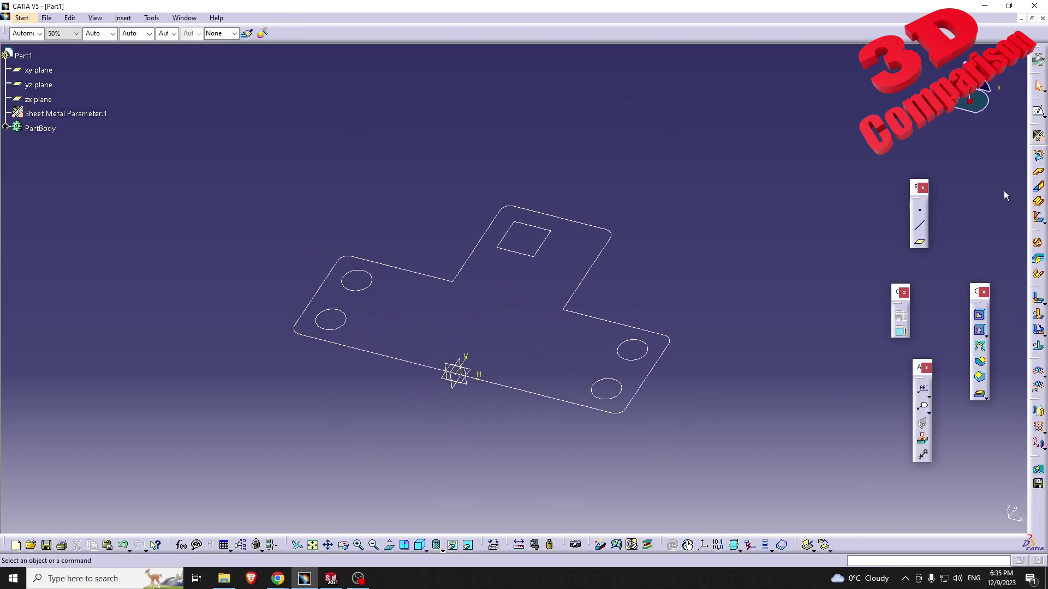
click(1038, 175)
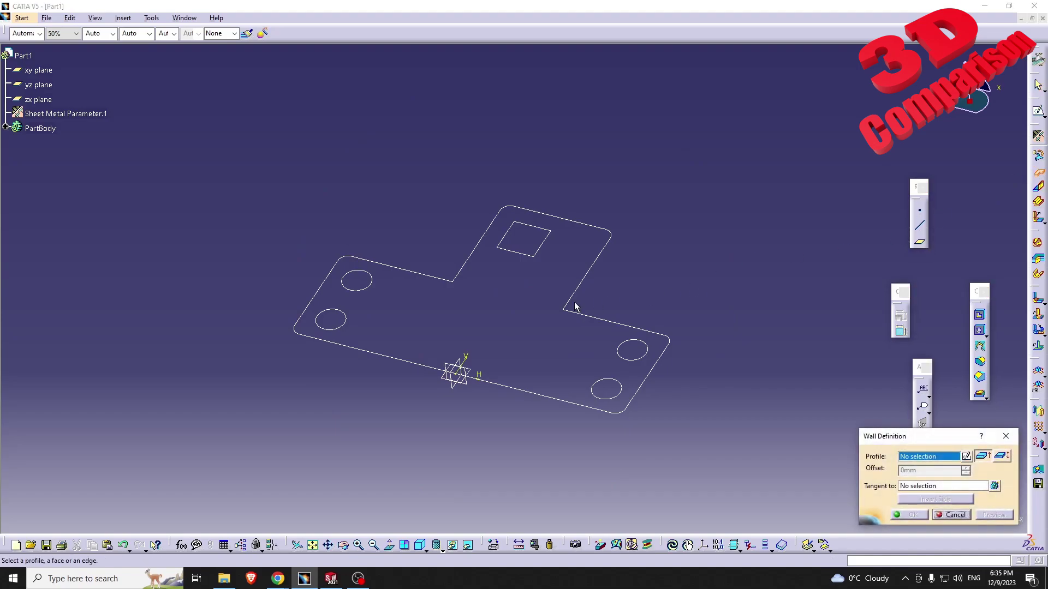
click(605, 321)
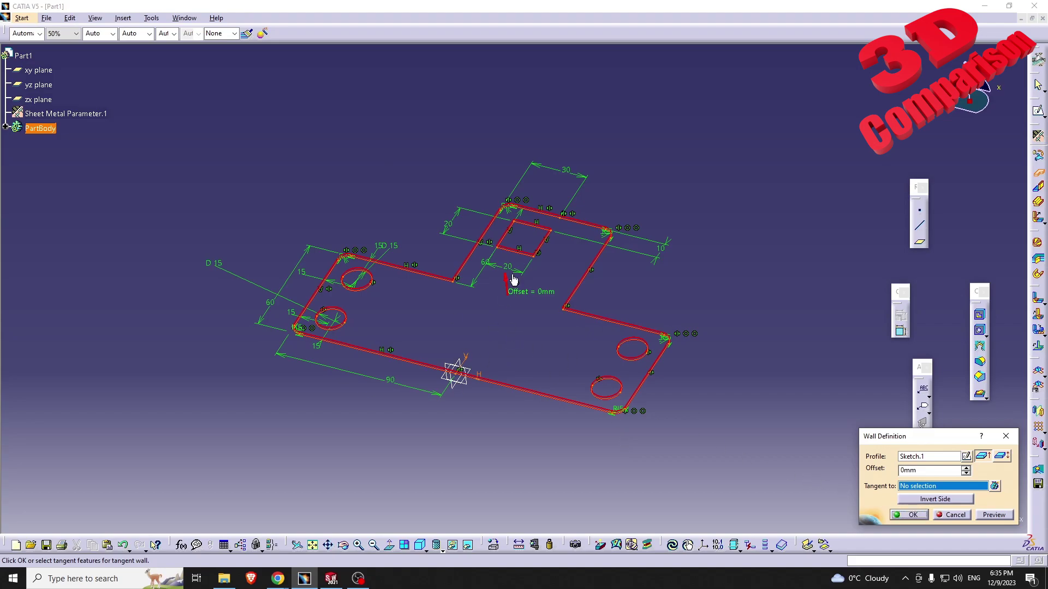
click(910, 516)
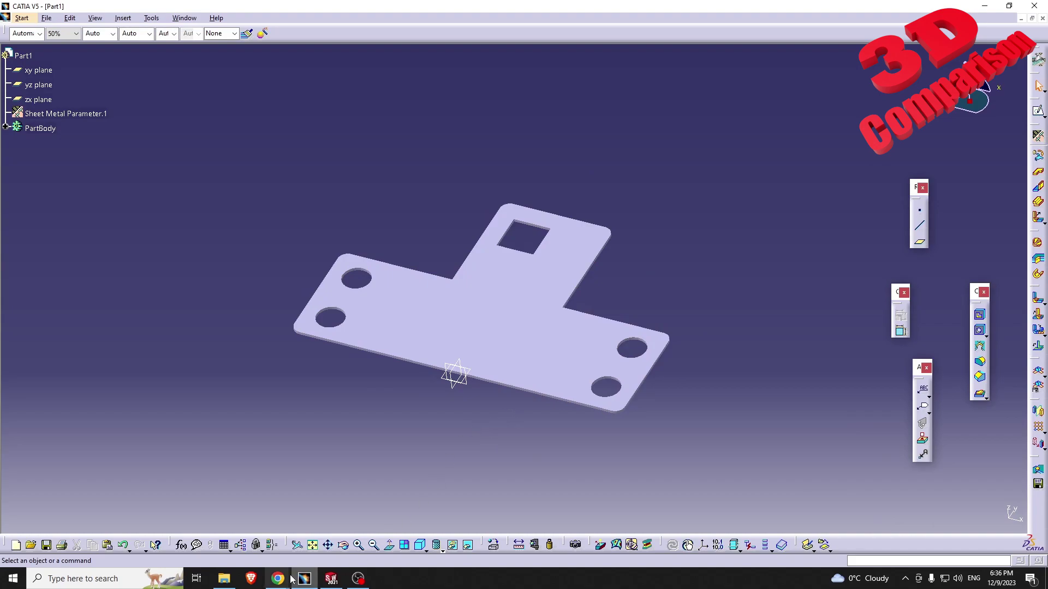
Step: Check the bends in the SOLIDWORKS reference model, return to CATIA and sketch a vertical line about 85 mm long across the wall's left wing
click(331, 579)
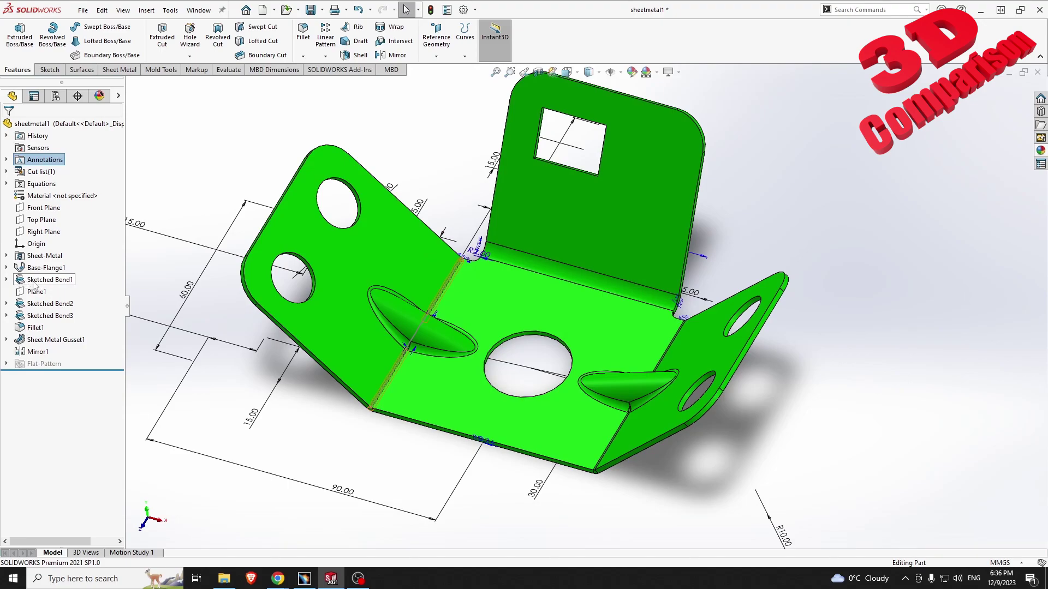
click(304, 578)
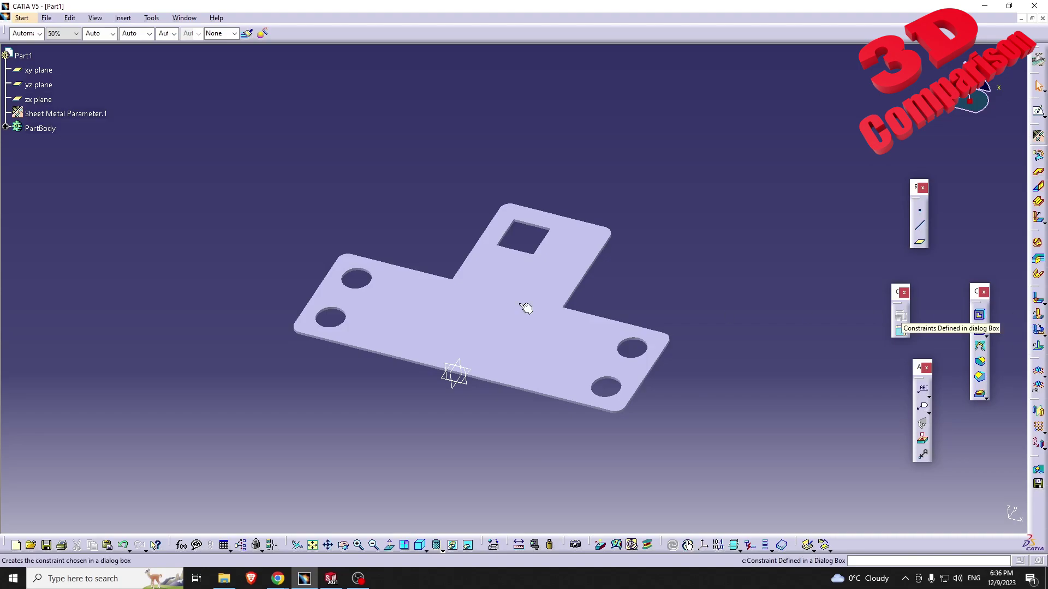
click(421, 302)
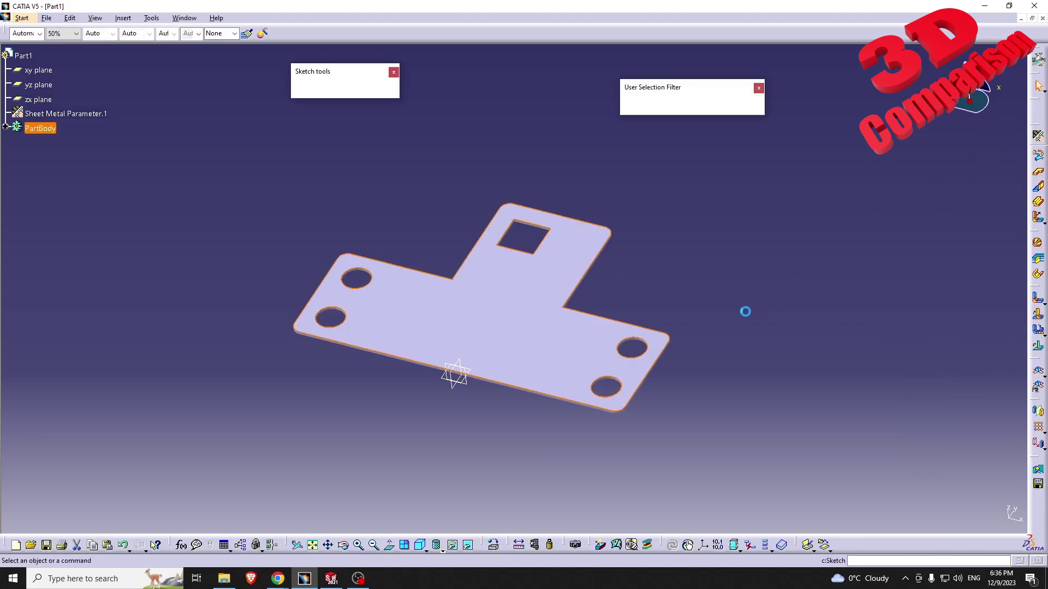
click(1038, 295)
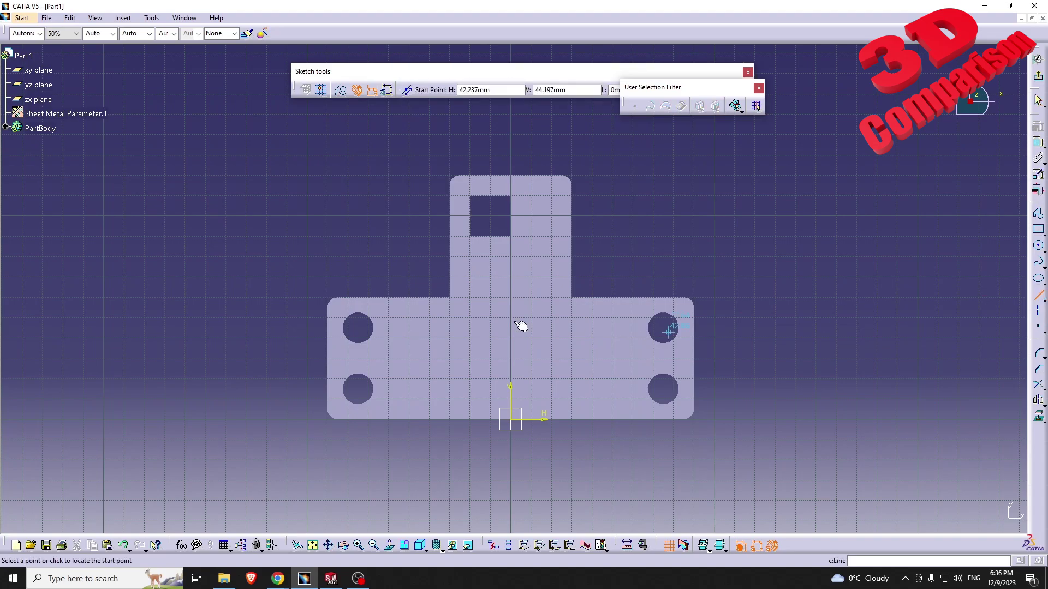
click(428, 280)
click(428, 452)
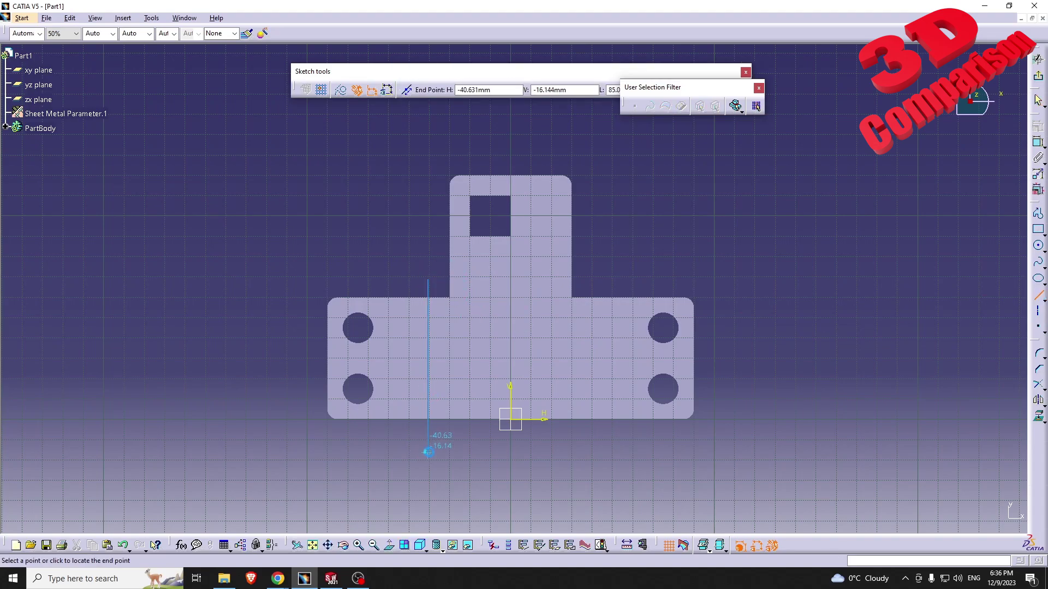
Step: Set the distance between the vertical line and the left edge of the narrow upper section to 10 mm and exit the sketch
click(1039, 157)
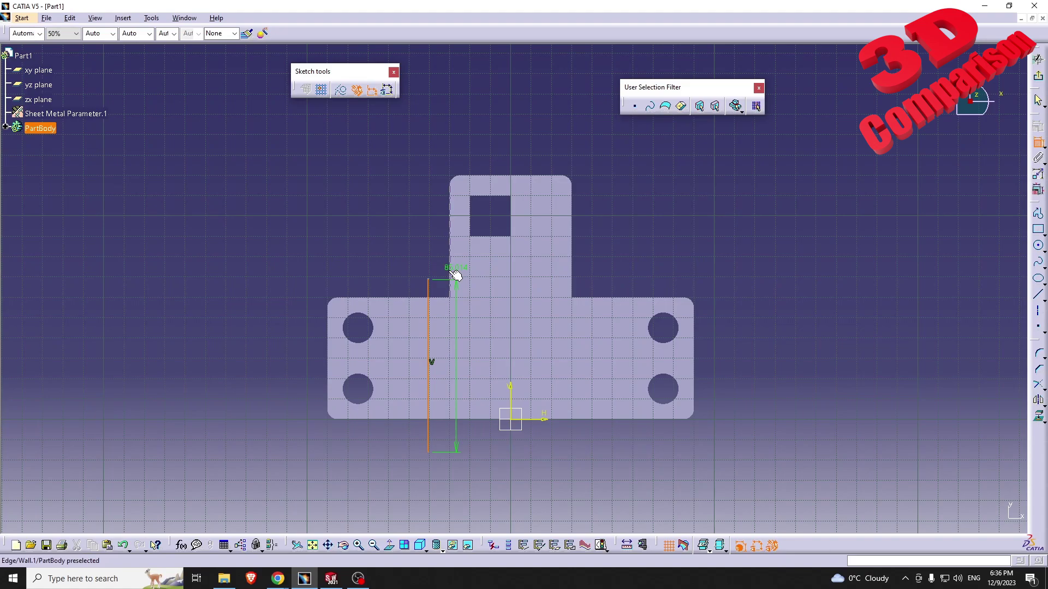
click(451, 273)
double_click(436, 253)
text(10.631mm)
key(Return)
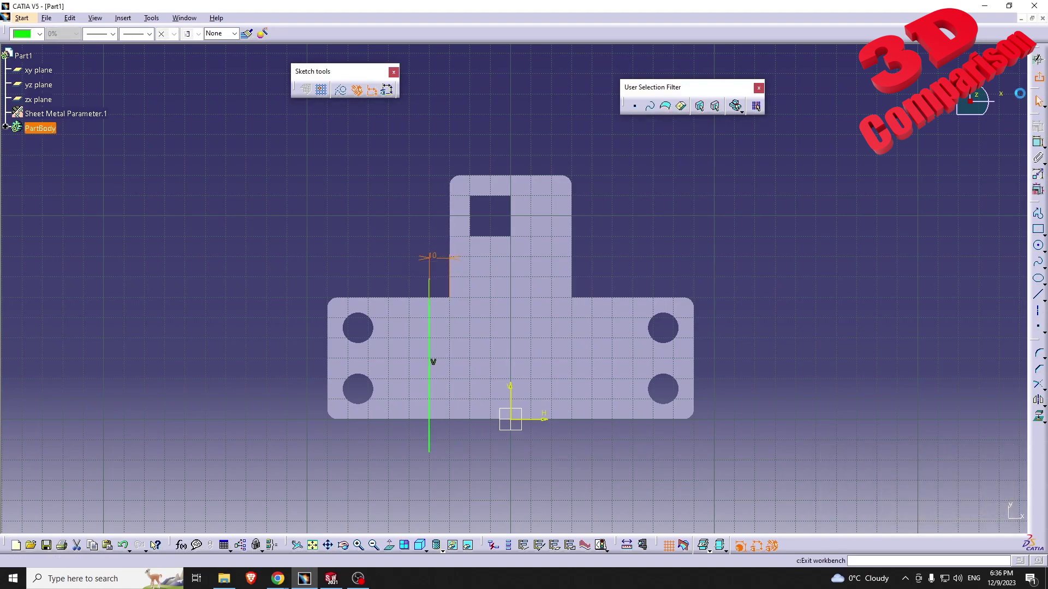
click(1038, 75)
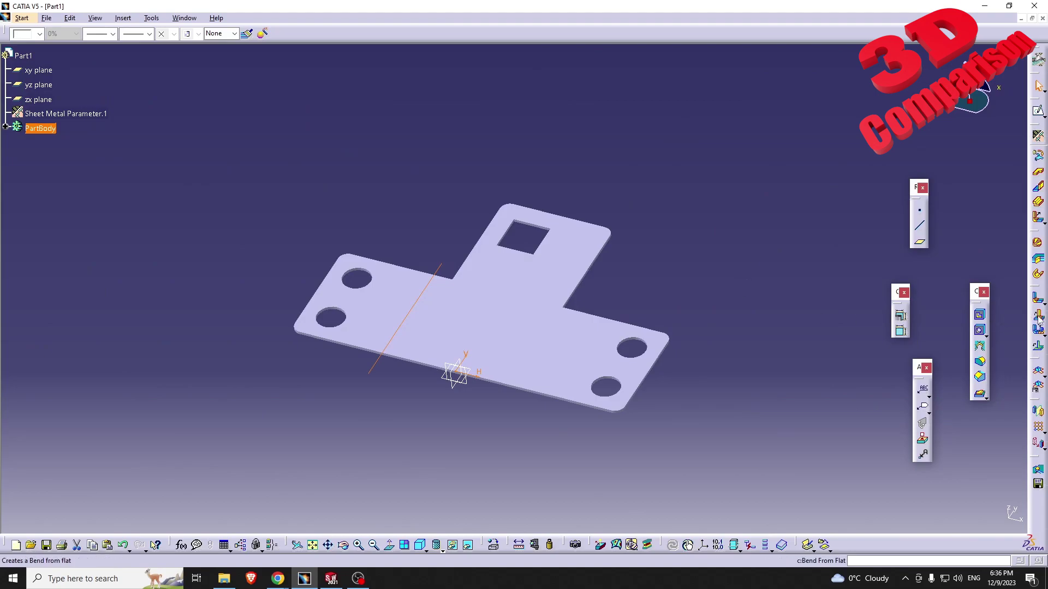
Step: Bend the left wing from flat along the sketched line at an angle of 135 degrees
click(1038, 316)
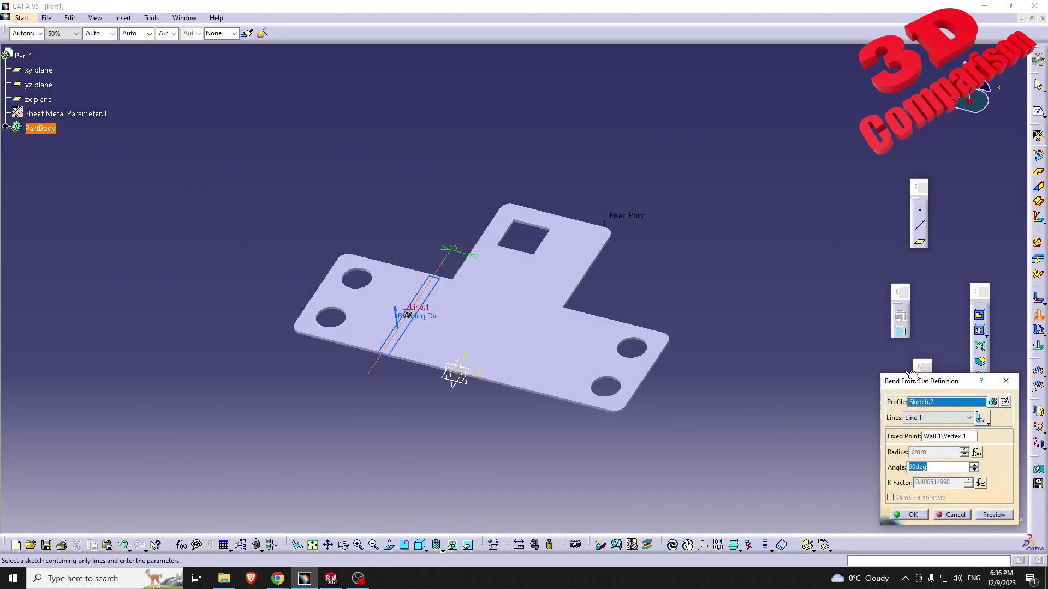
middle_drag(594, 334, 576, 307)
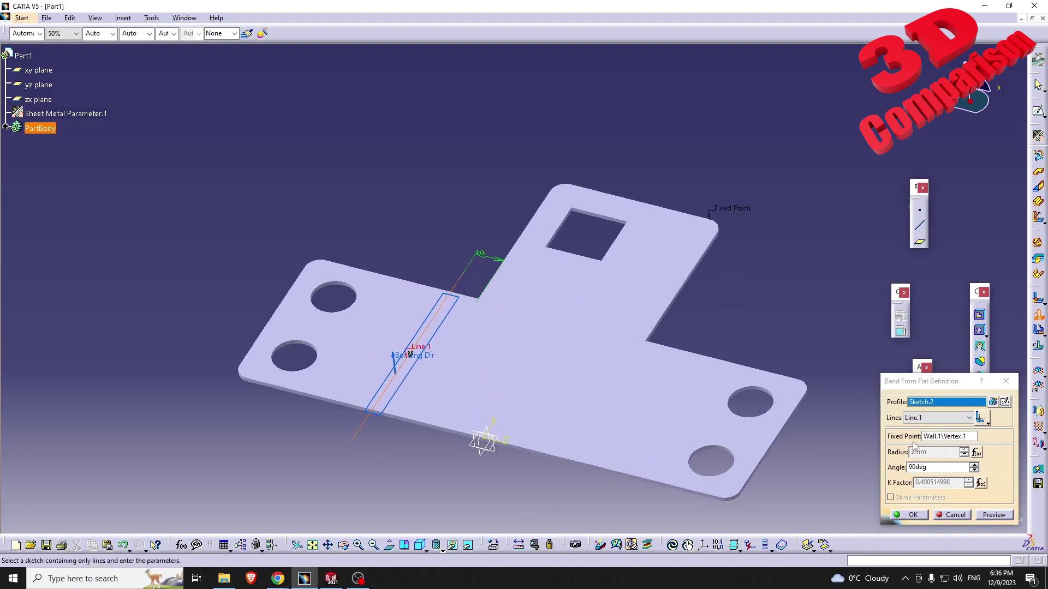
click(994, 516)
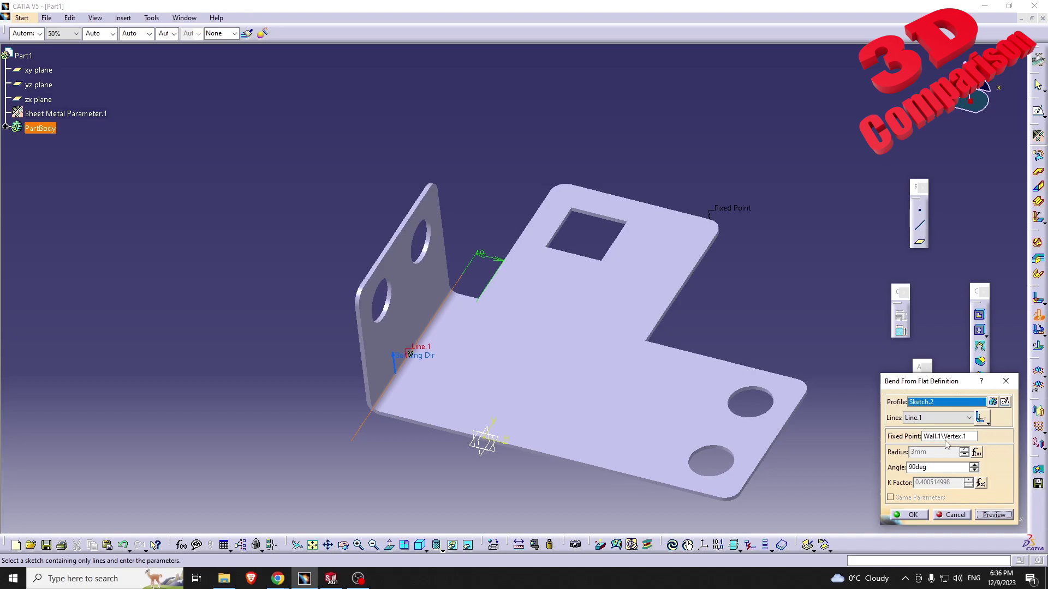
drag(928, 467, 852, 475)
text(135)
click(993, 515)
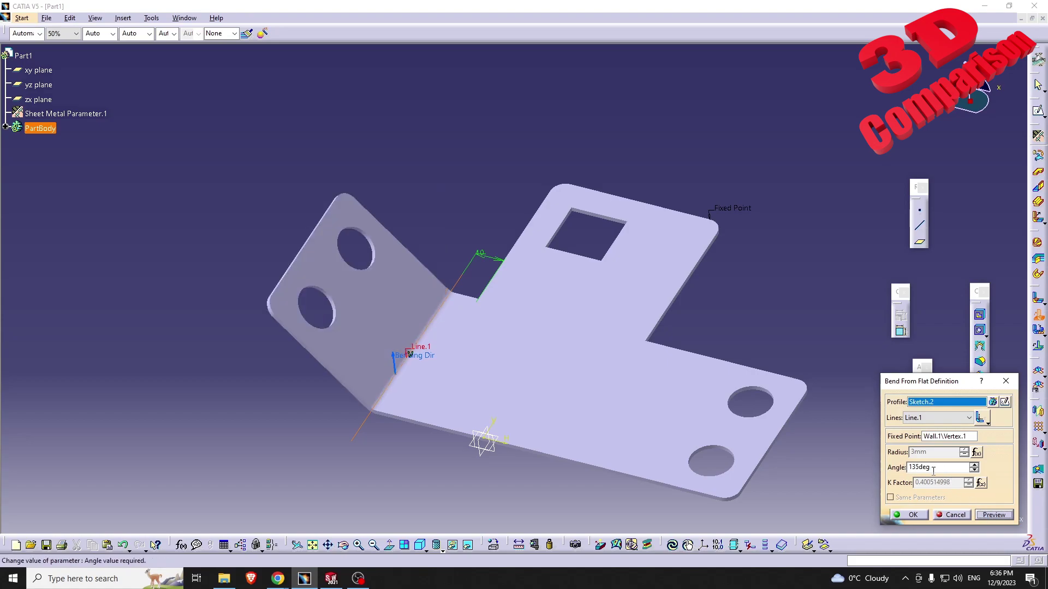
middle_drag(671, 366, 582, 300)
click(908, 515)
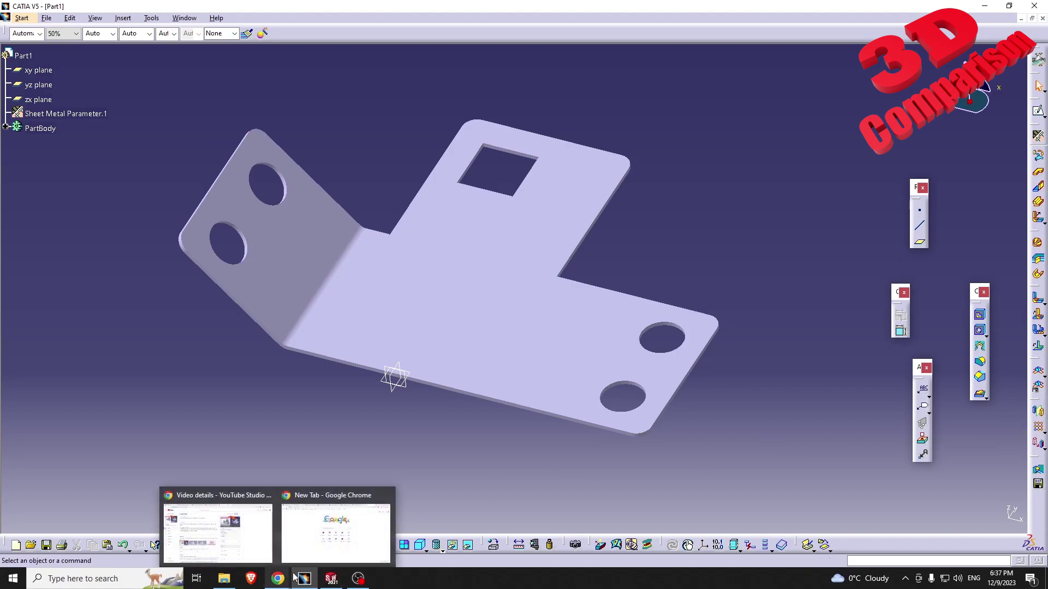
Step: Switch to Chrome to view the YouTube Studio details of the SolidWorks sheet metal mirror feature video, and return to CATIA
click(280, 583)
click(219, 529)
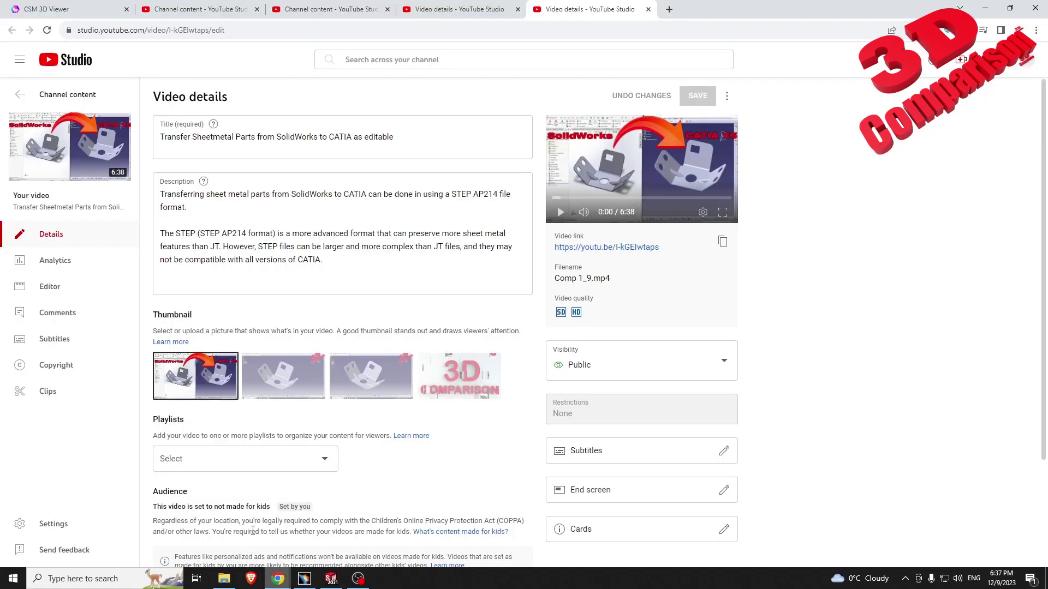
click(436, 9)
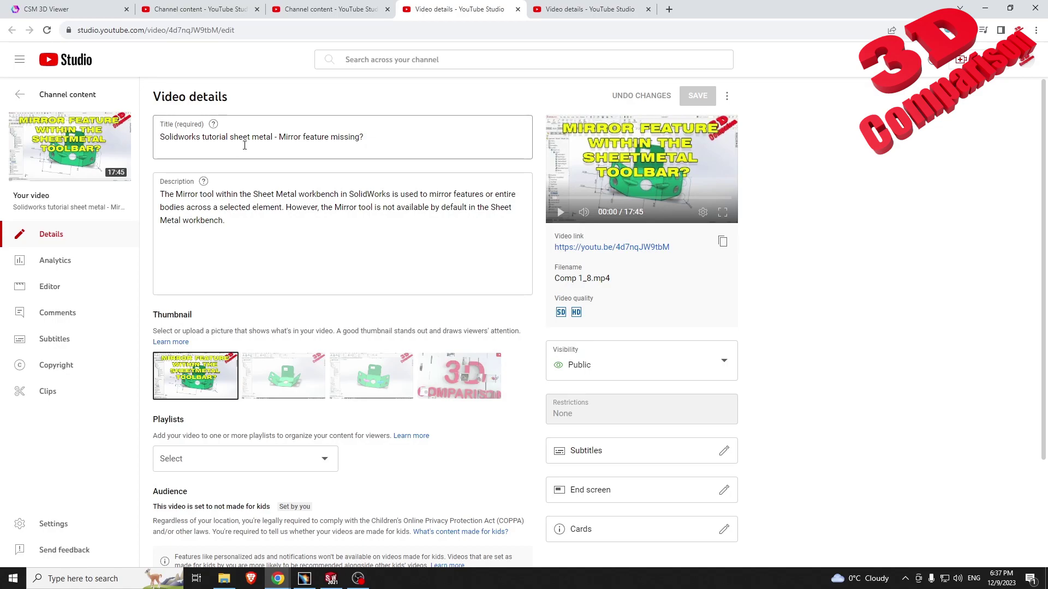
click(304, 579)
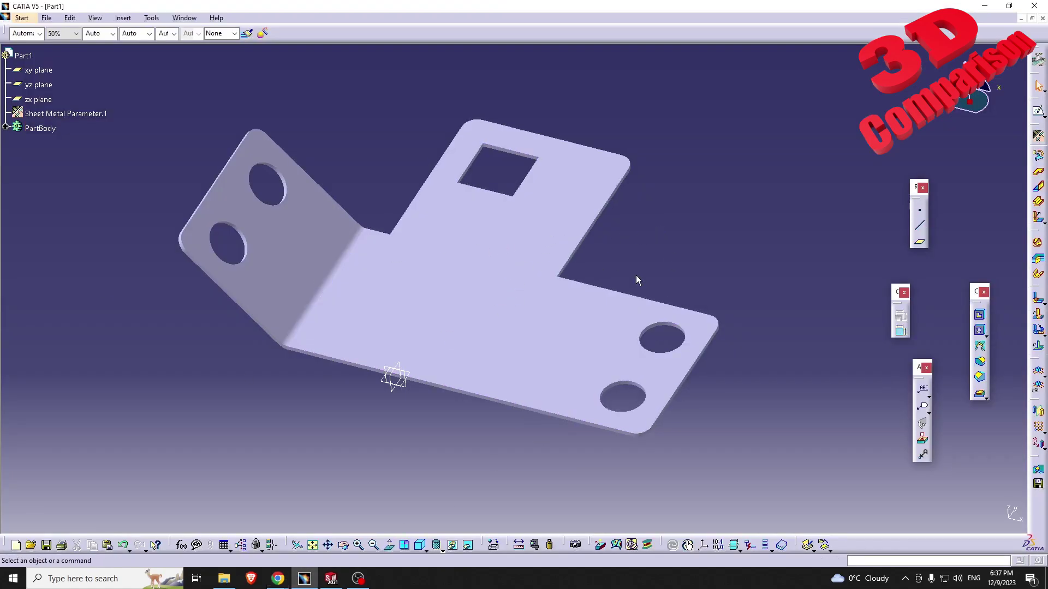
Step: Try to mirror the current body about the yz plane, inspect the mirrored geometry and cancel the Mirror command
click(1038, 411)
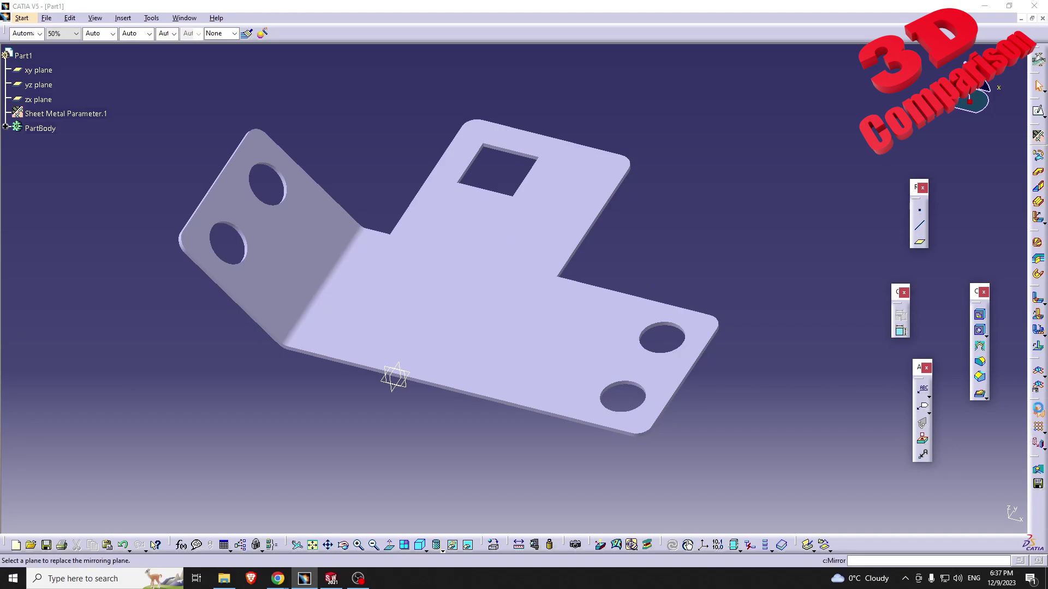
click(396, 375)
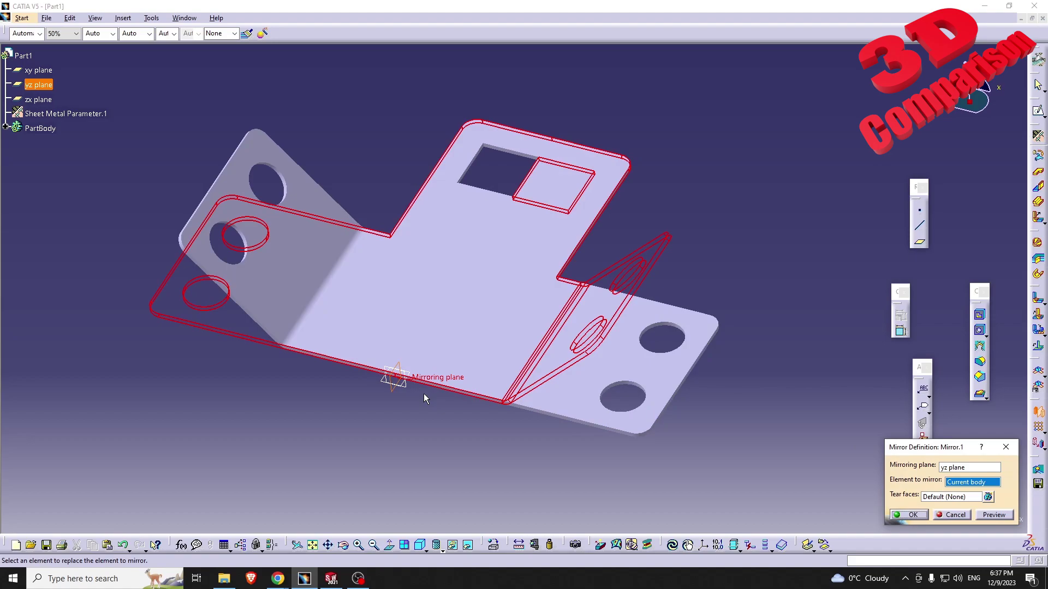
click(909, 515)
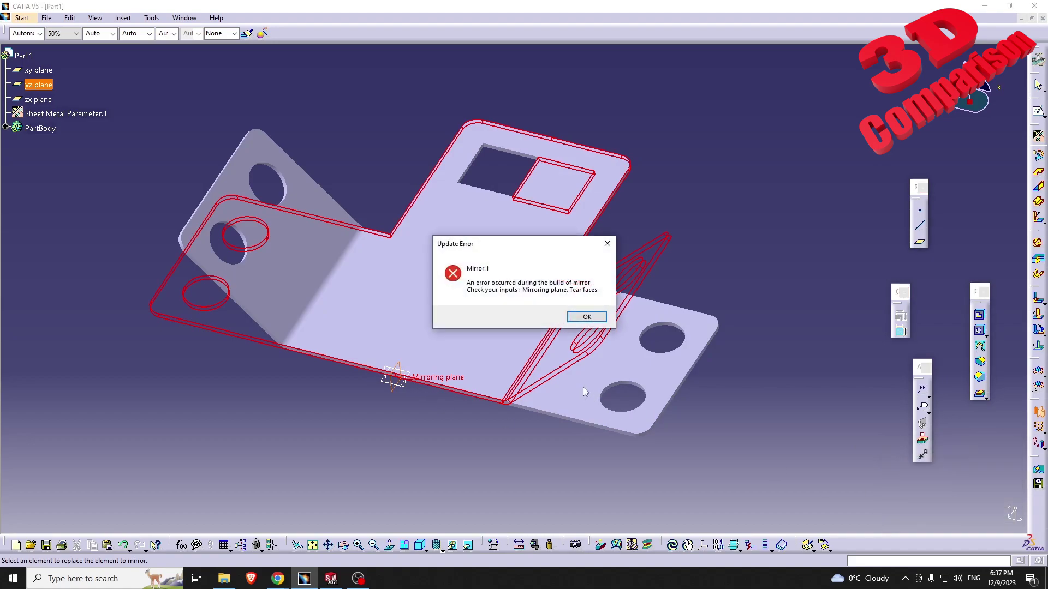
click(586, 318)
click(548, 311)
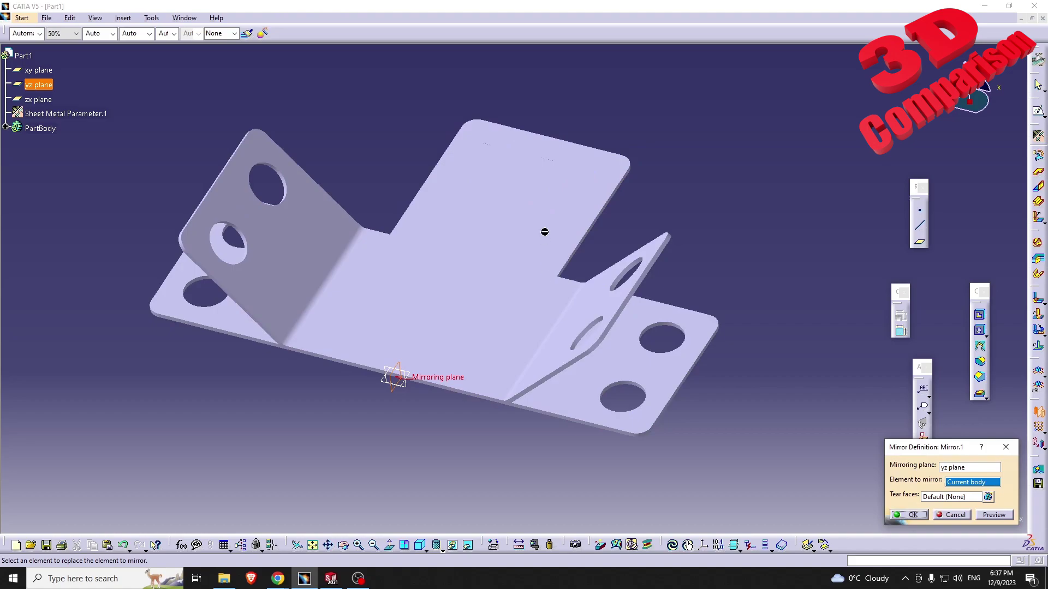
middle_drag(489, 221, 455, 355)
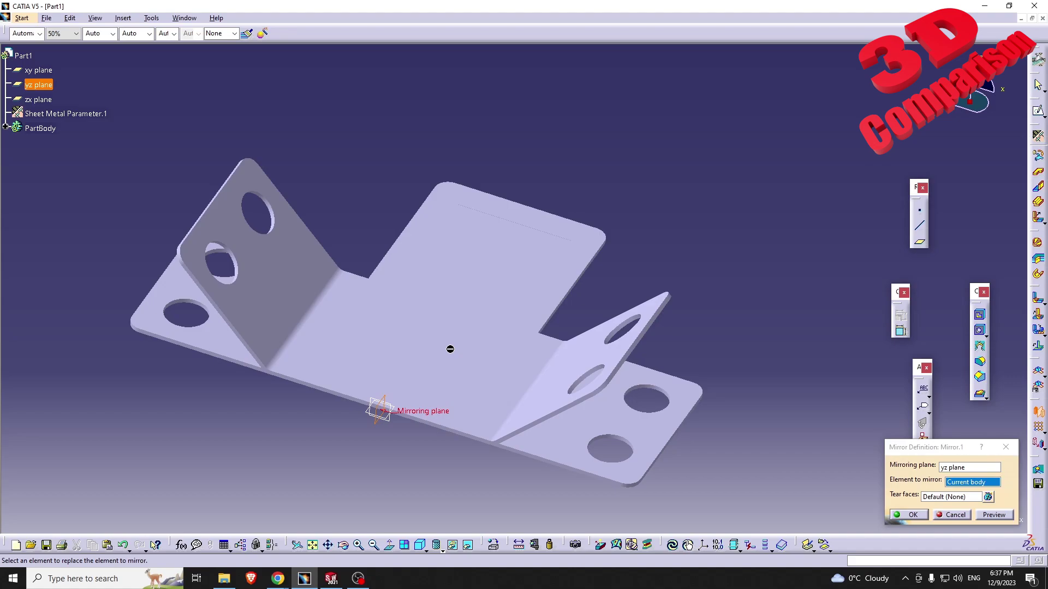
middle_drag(412, 358, 464, 329)
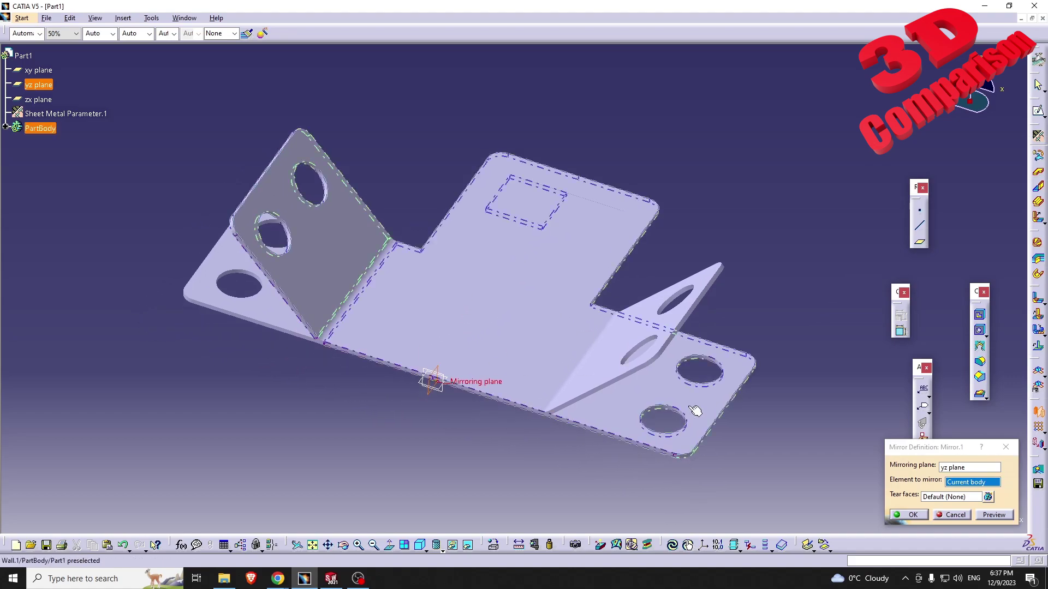
click(964, 516)
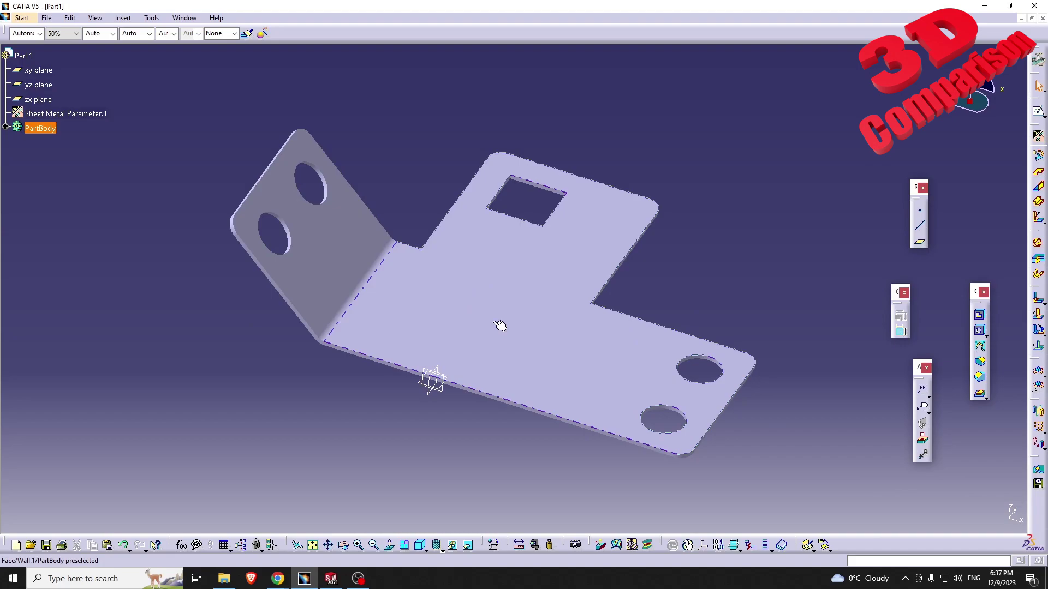
Step: Expand the part body's tree and sketch a vertical line about 83 mm long across the right wing on the wall's flat face
click(6, 127)
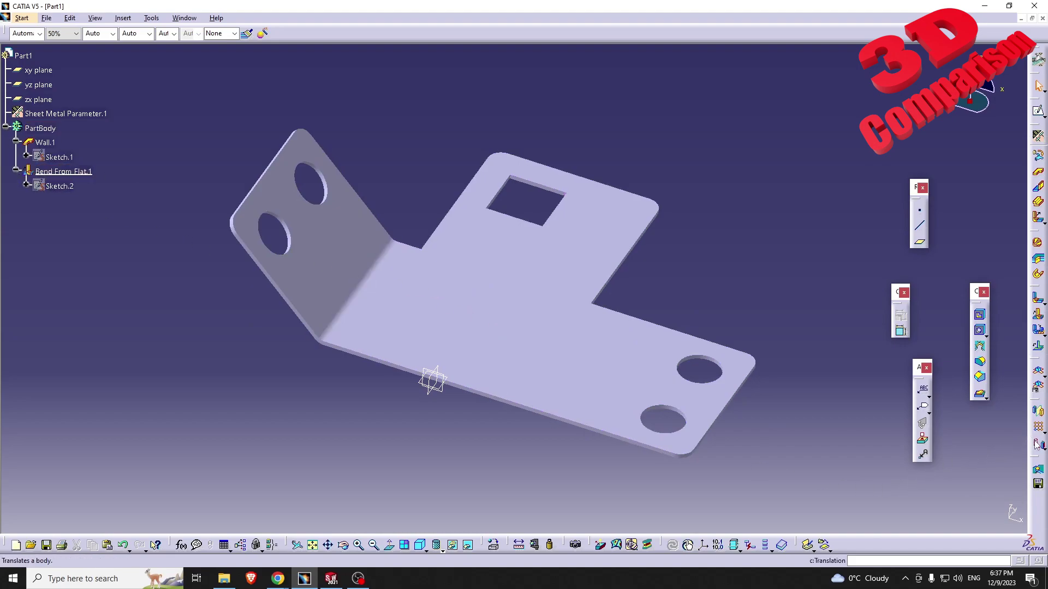
click(610, 338)
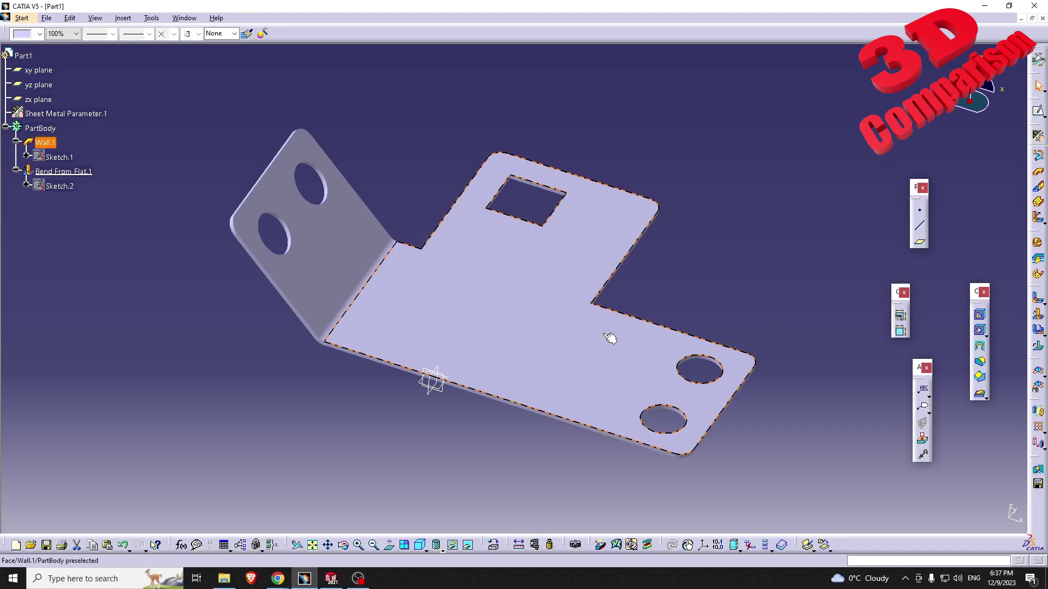
click(1038, 110)
middle_drag(716, 293, 647, 297)
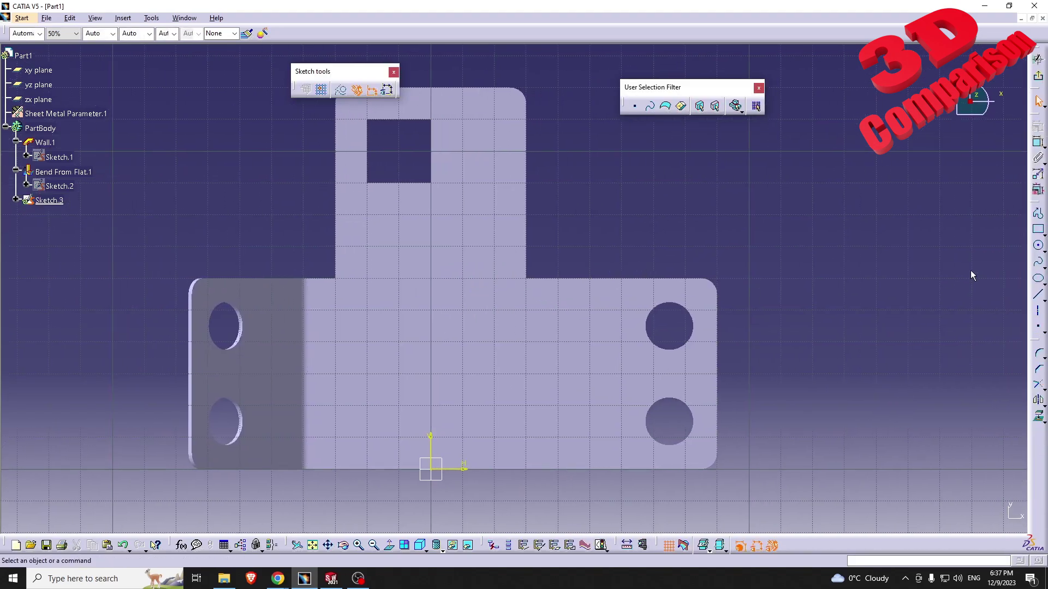
click(1038, 294)
click(600, 246)
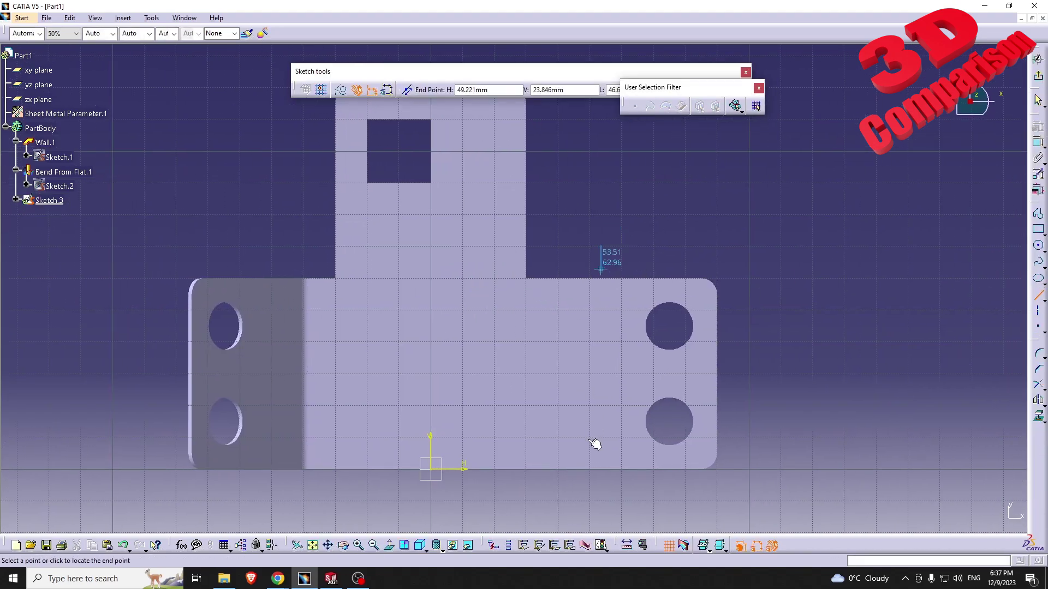
click(601, 509)
Step: Set the distance between the new line and the right edge of the narrow upper section to 10 mm and exit the sketch
click(1038, 143)
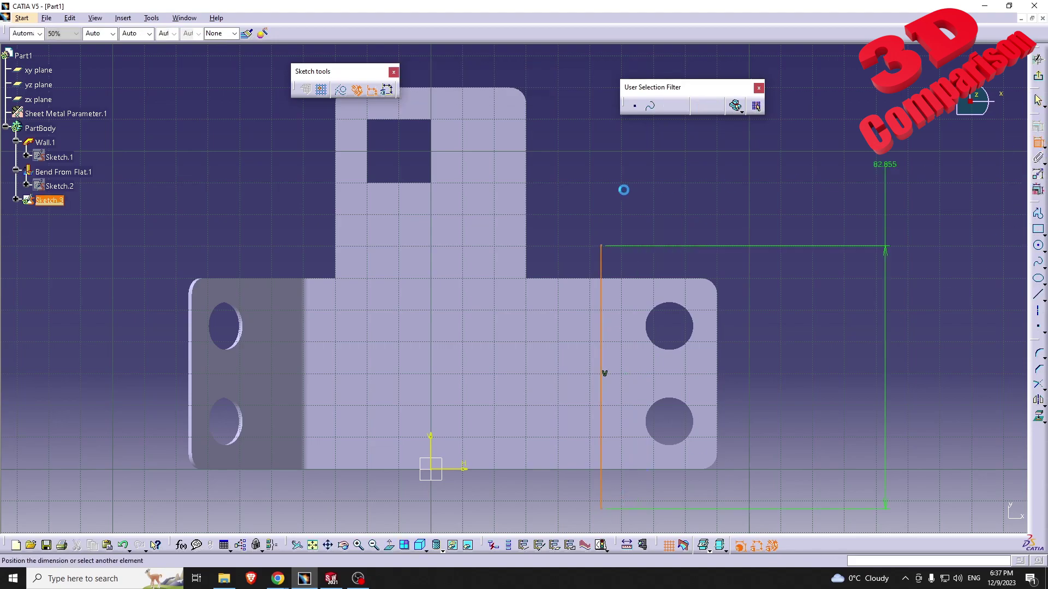
click(527, 236)
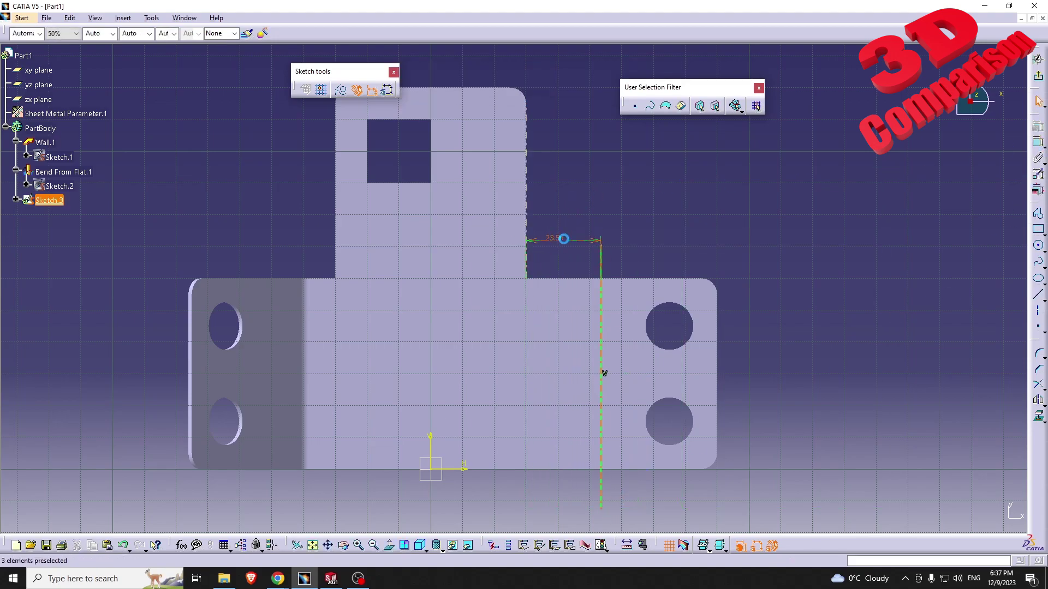
click(564, 237)
double_click(566, 239)
text(10mm)
key(Return)
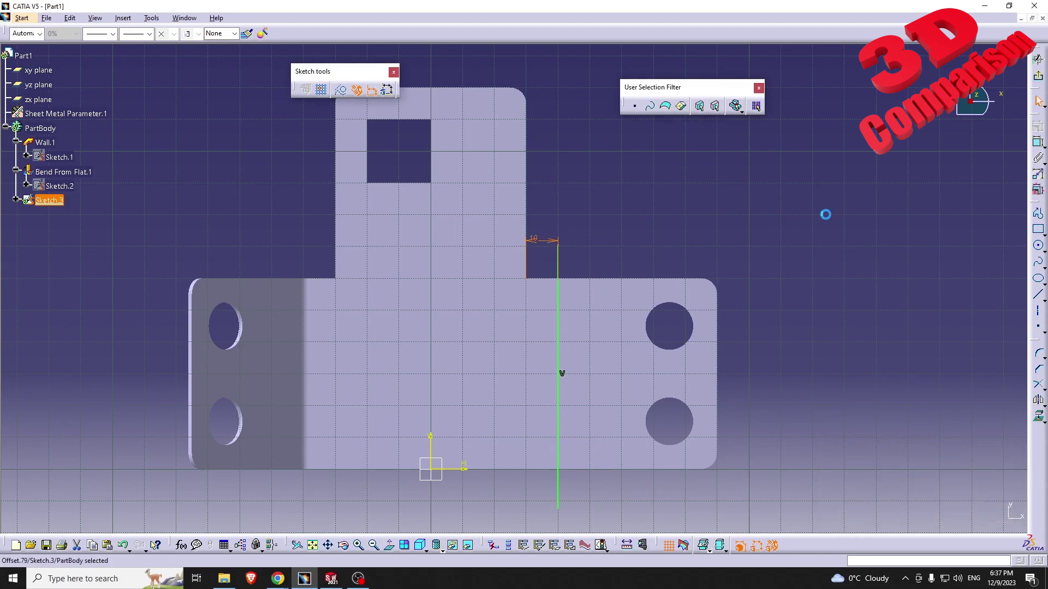
click(1038, 59)
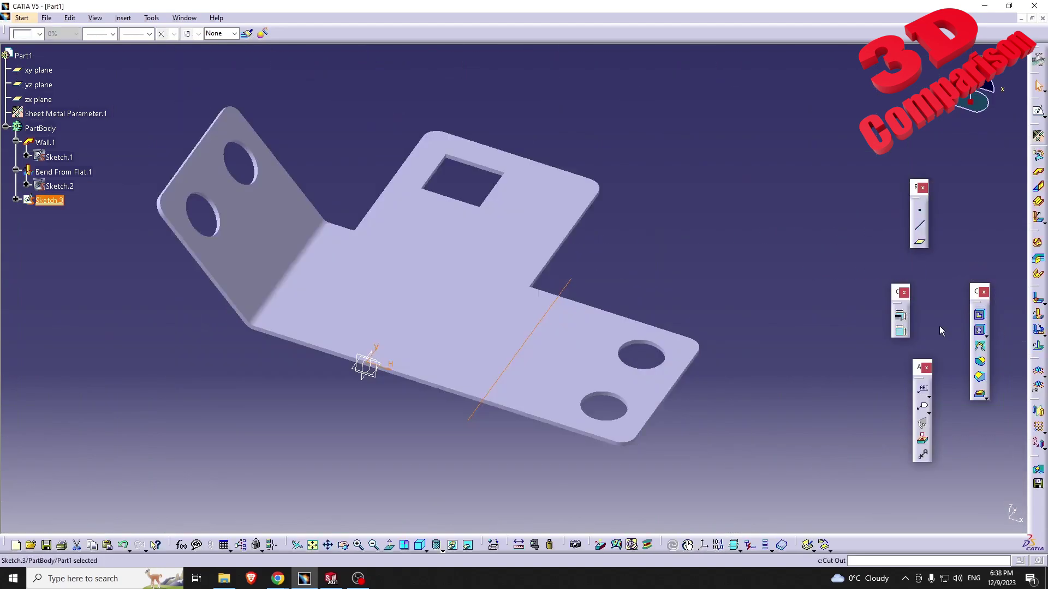
Step: Bend the right wing from flat along its sketched line at an angle of 135 degrees
click(1037, 315)
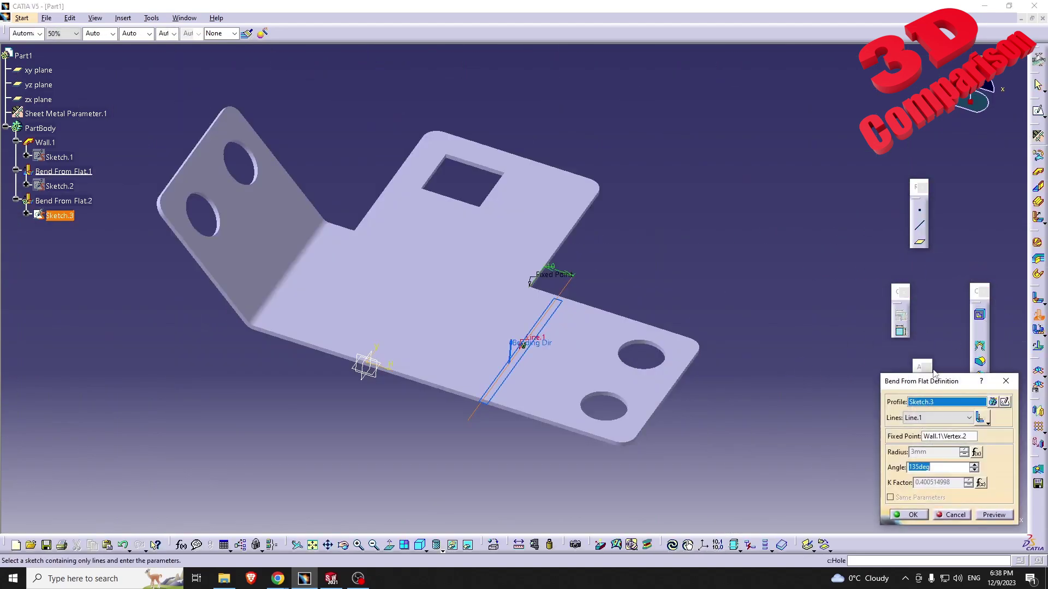
click(991, 516)
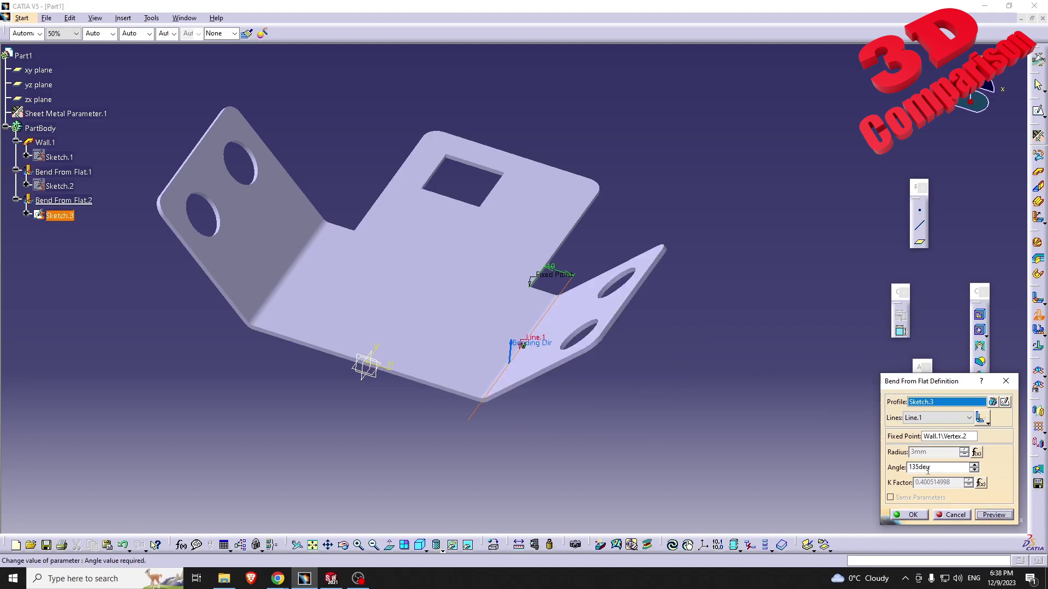
click(909, 515)
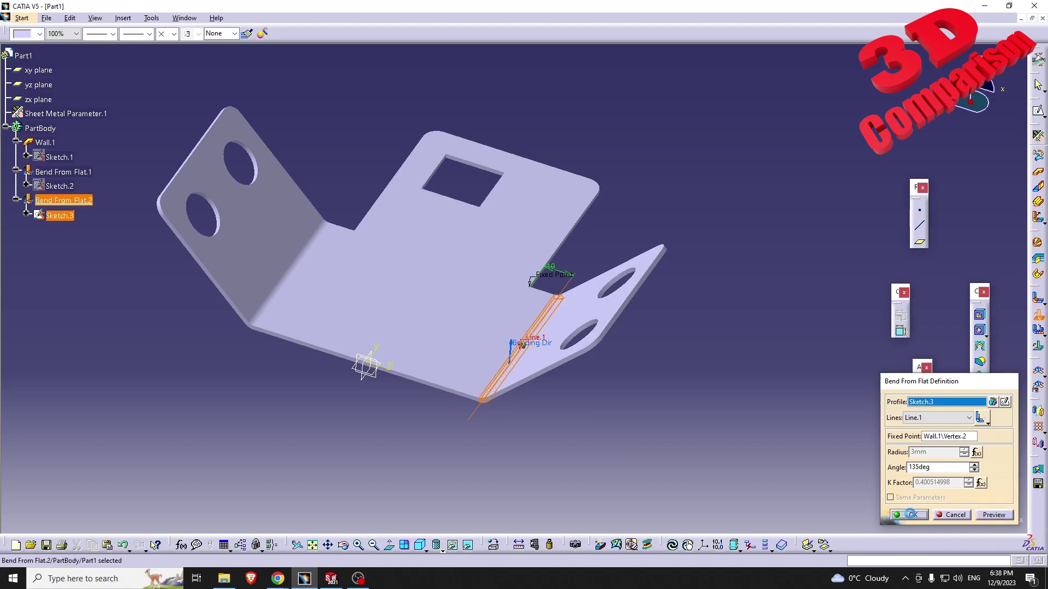
Step: Sketch a horizontal line on the wall's flat face, crossing the narrow upper section above the two wings
click(553, 228)
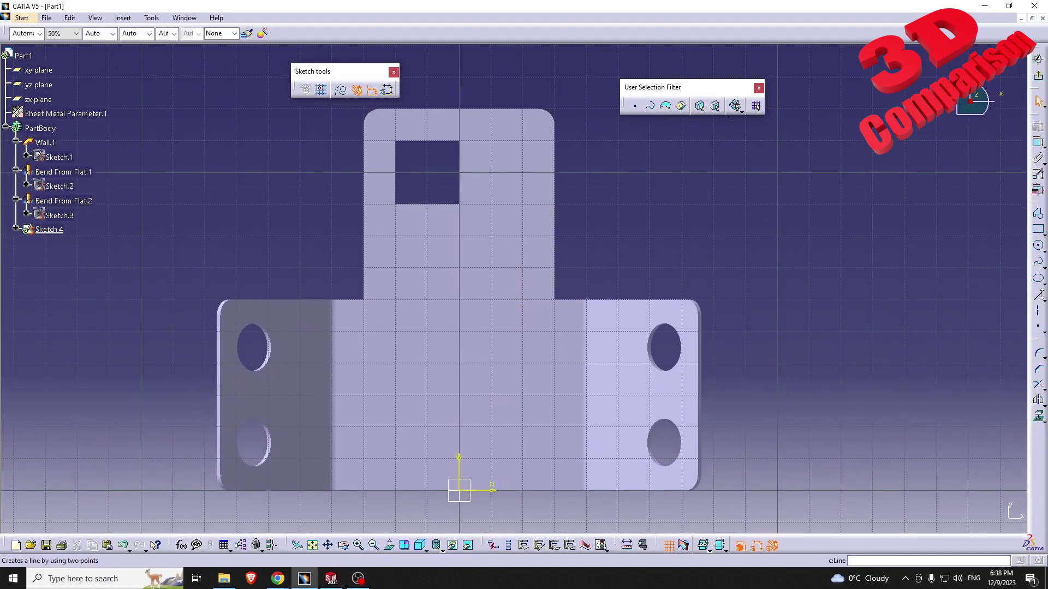
click(1039, 296)
click(338, 261)
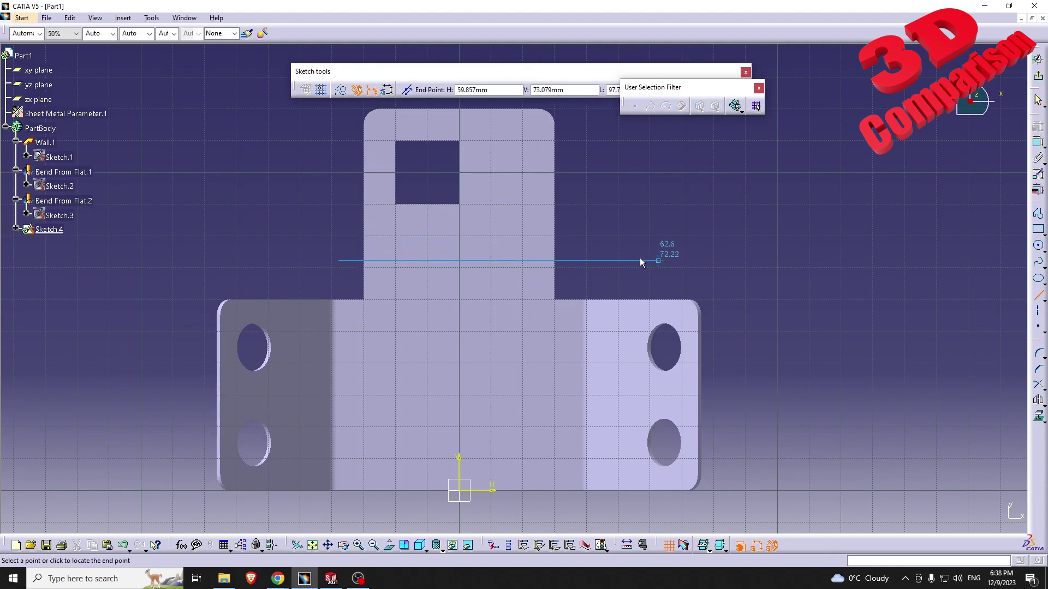
click(611, 261)
click(1038, 76)
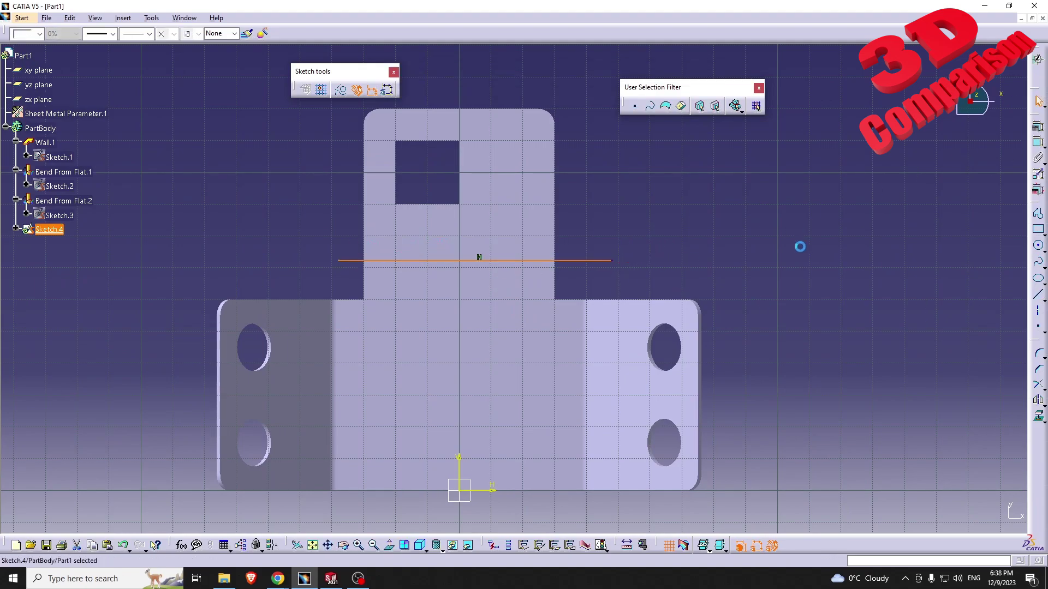
Step: Set the distance between the horizontal line and the right wing's upper edge to 10 mm and exit the sketch
double_click(592, 294)
click(1039, 141)
click(605, 261)
click(592, 301)
click(627, 283)
double_click(628, 284)
text(10)
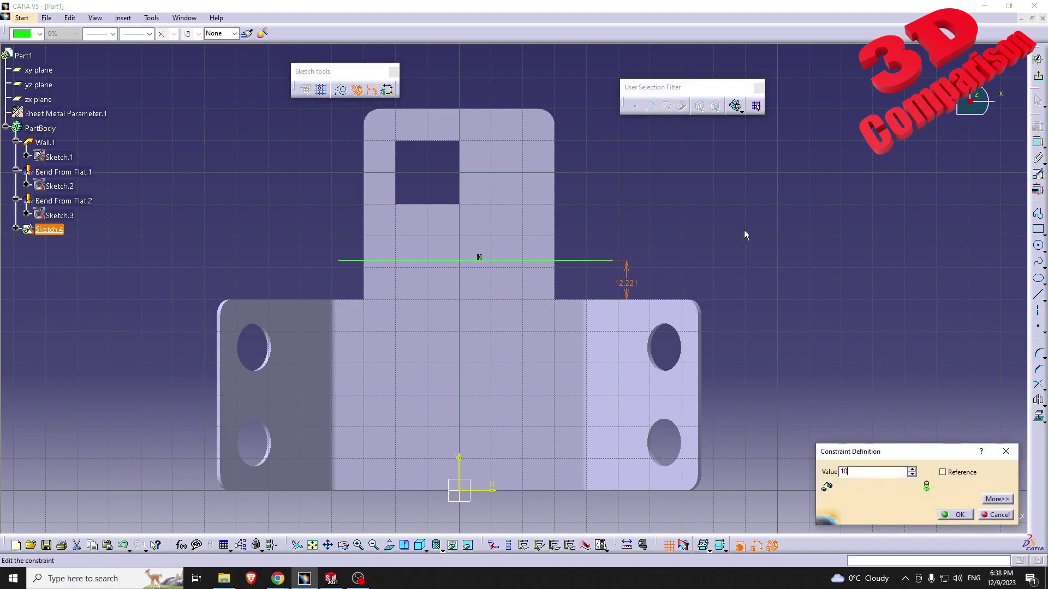
key(Return)
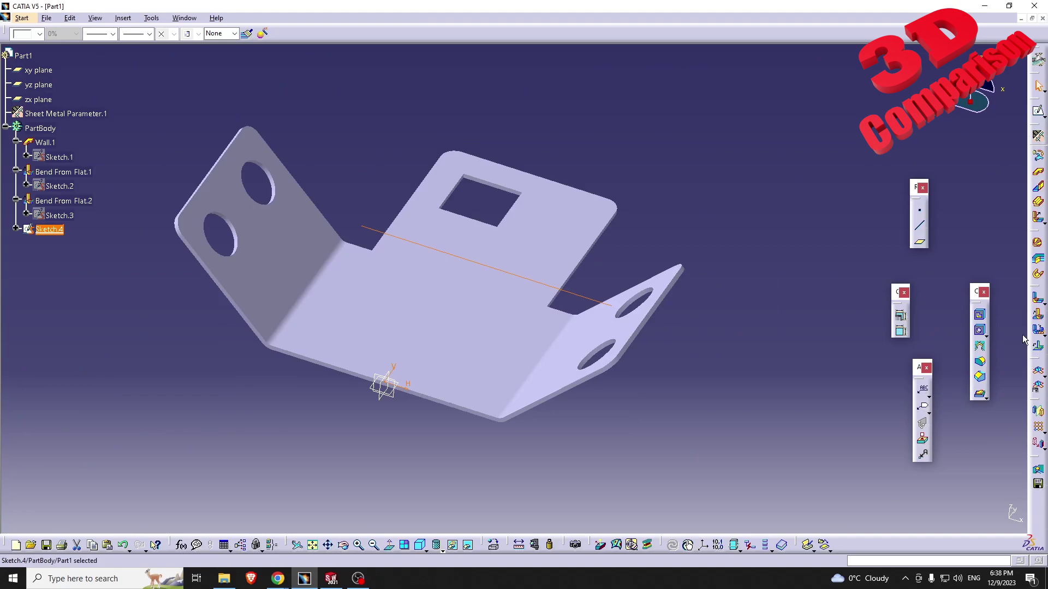
click(1038, 315)
click(990, 514)
middle_drag(539, 285, 462, 341)
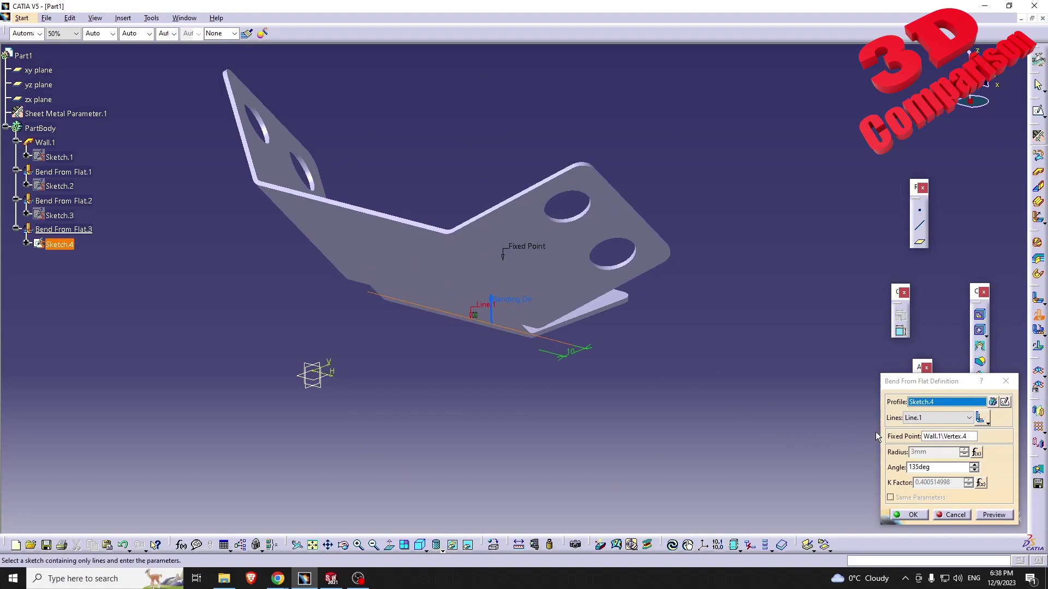
middle_drag(435, 244, 482, 197)
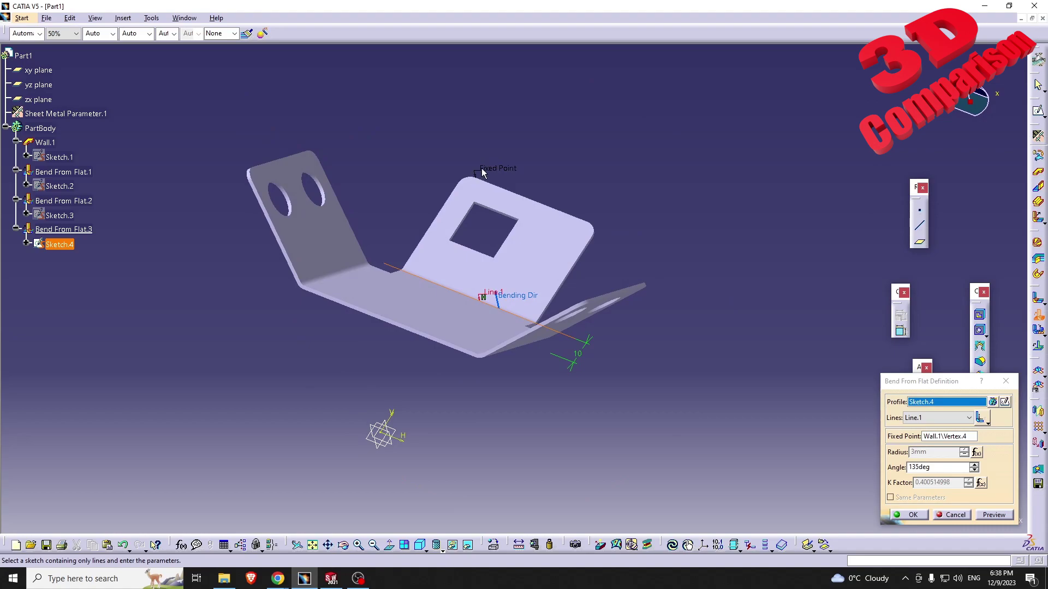
ctrl+middle_drag(507, 184, 537, 144)
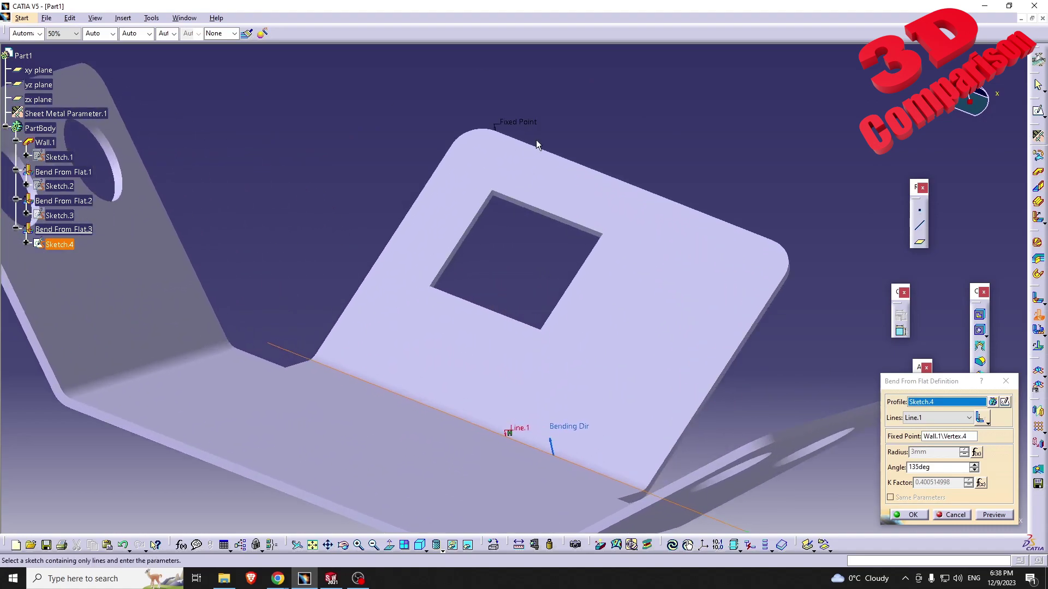
ctrl+middle_drag(555, 214, 606, 240)
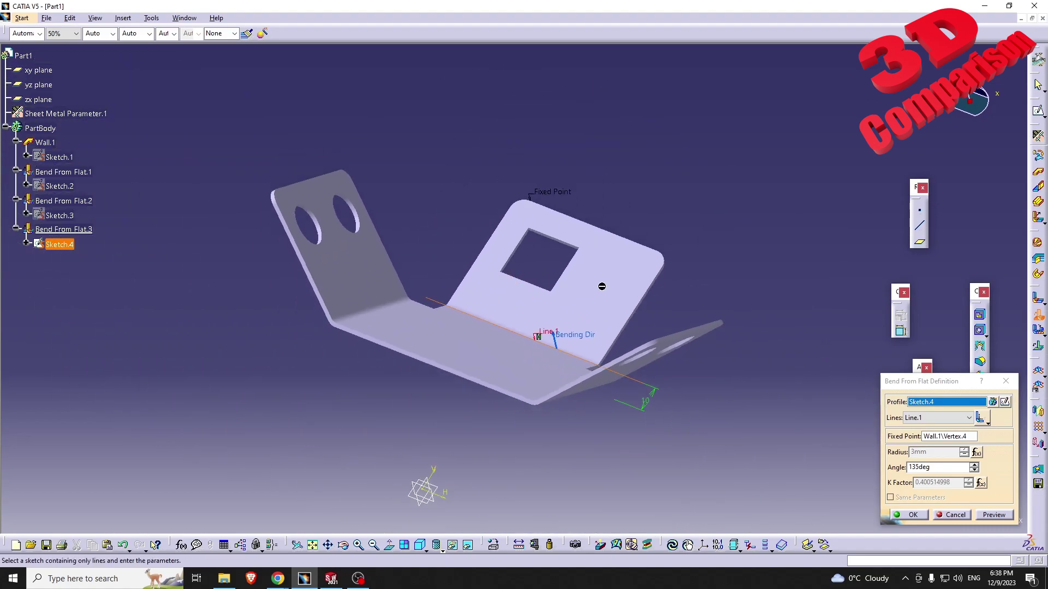
click(944, 436)
right_click(945, 436)
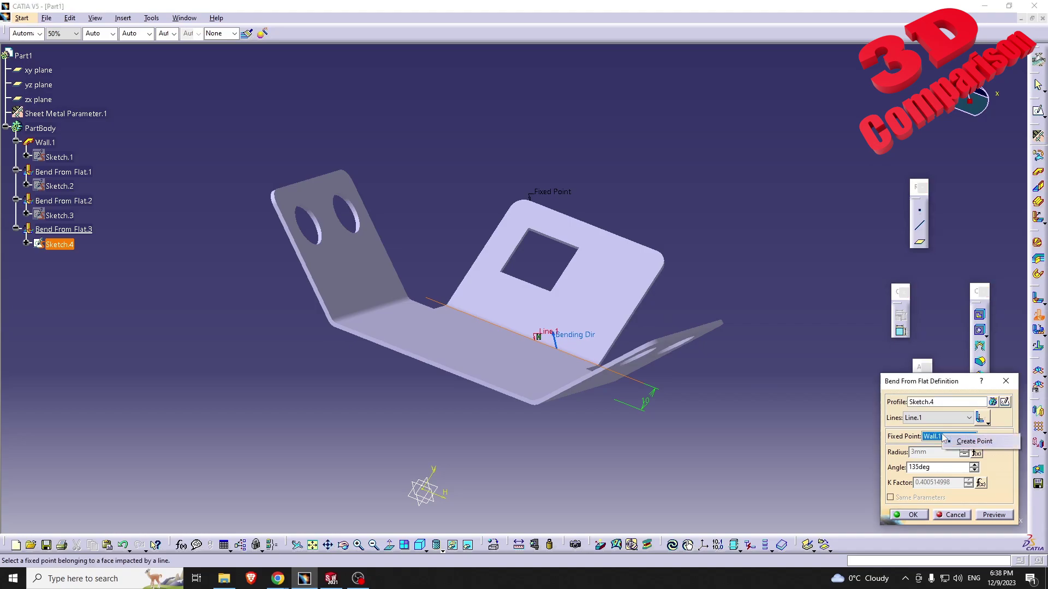
click(955, 516)
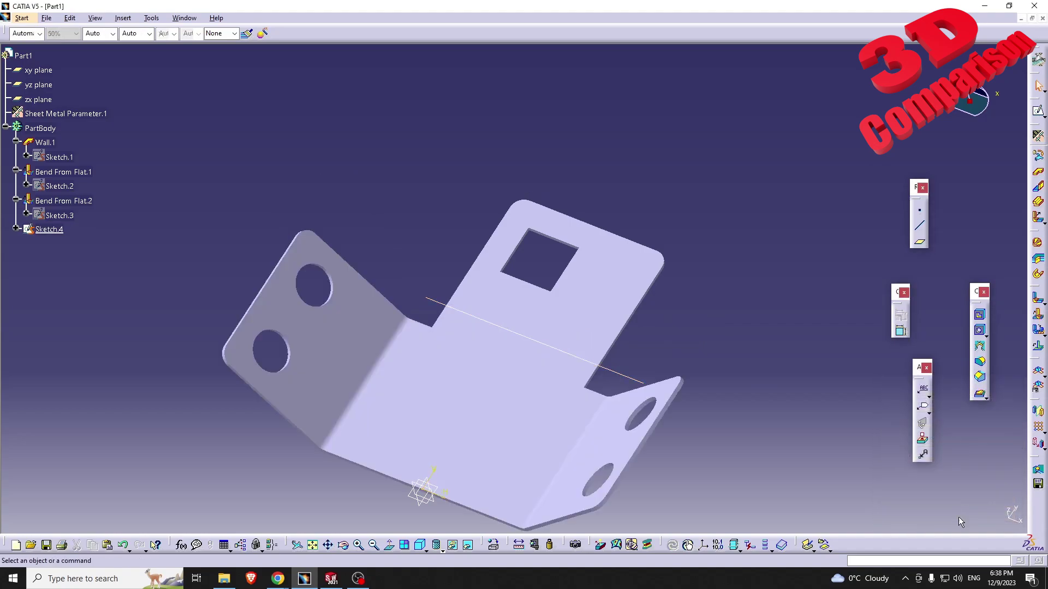
Step: Preview a 135-degree Bend From Flat of the upper section along its sketched line, fixing the wall's inner corner beside the left wing
click(1038, 317)
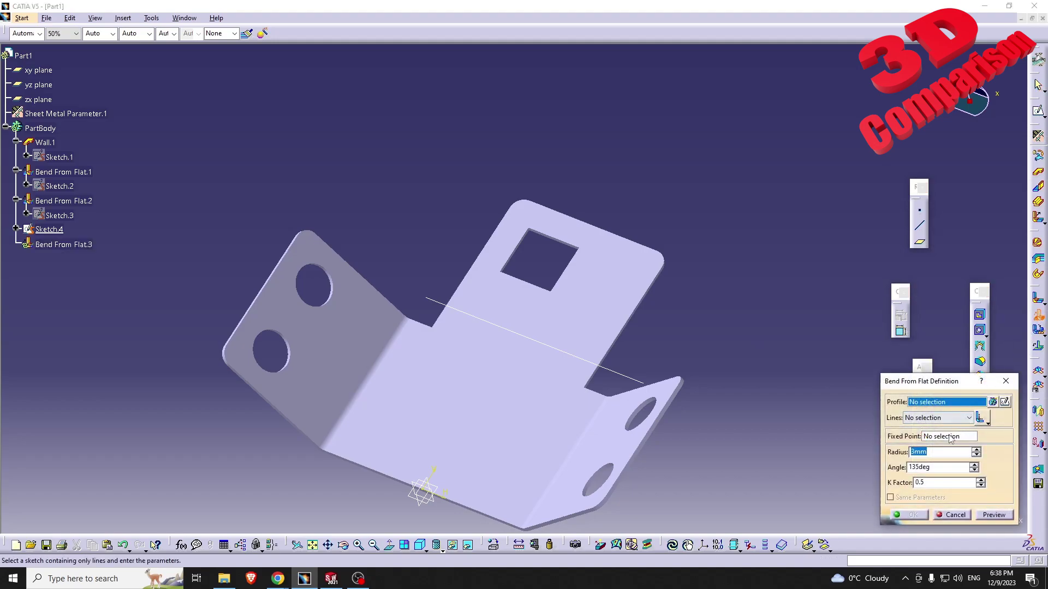
click(945, 437)
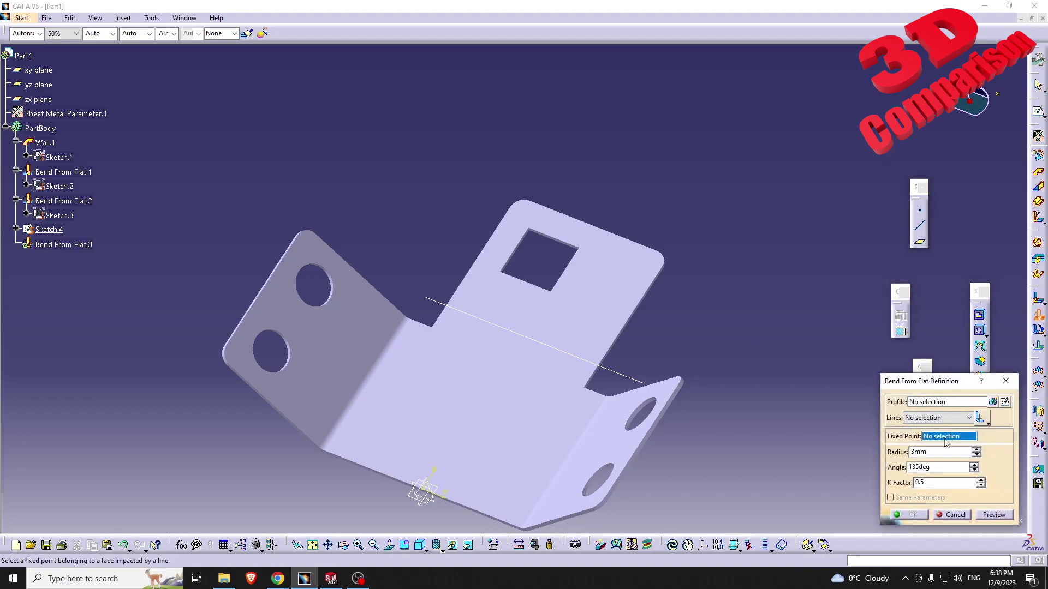
click(435, 329)
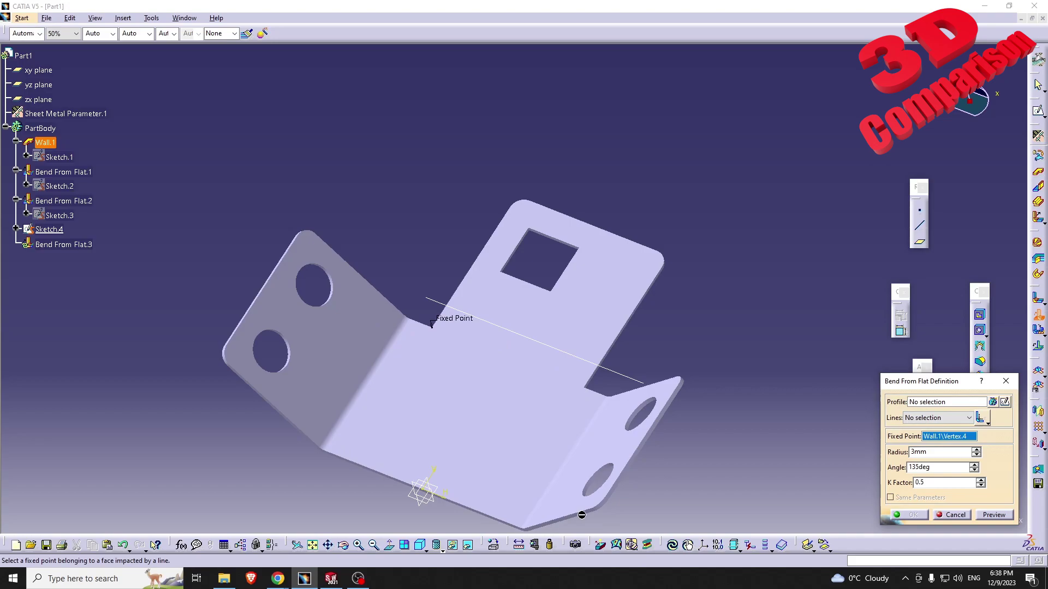
click(950, 403)
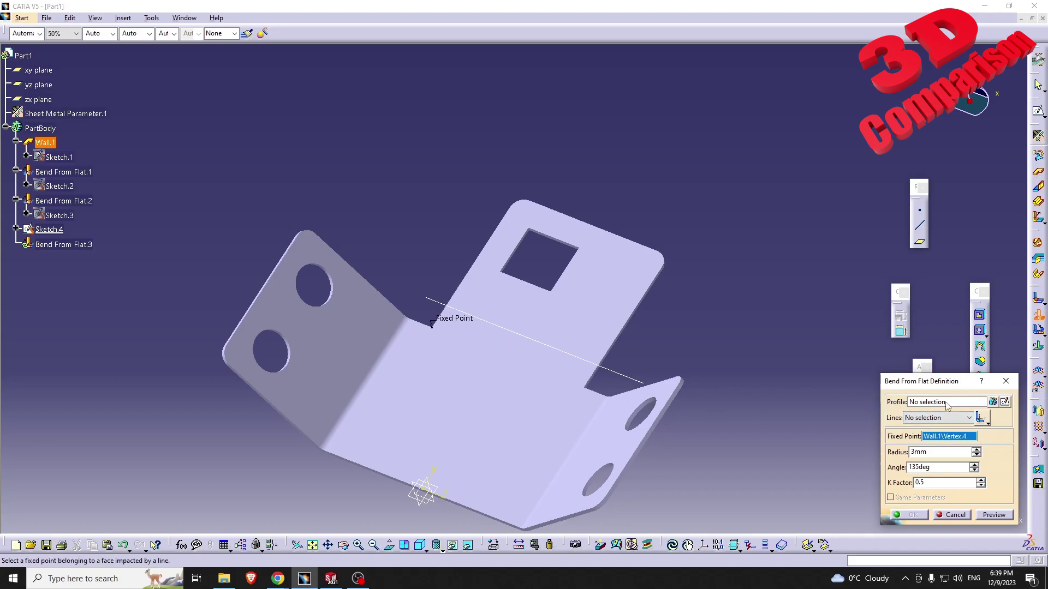
click(562, 352)
click(992, 513)
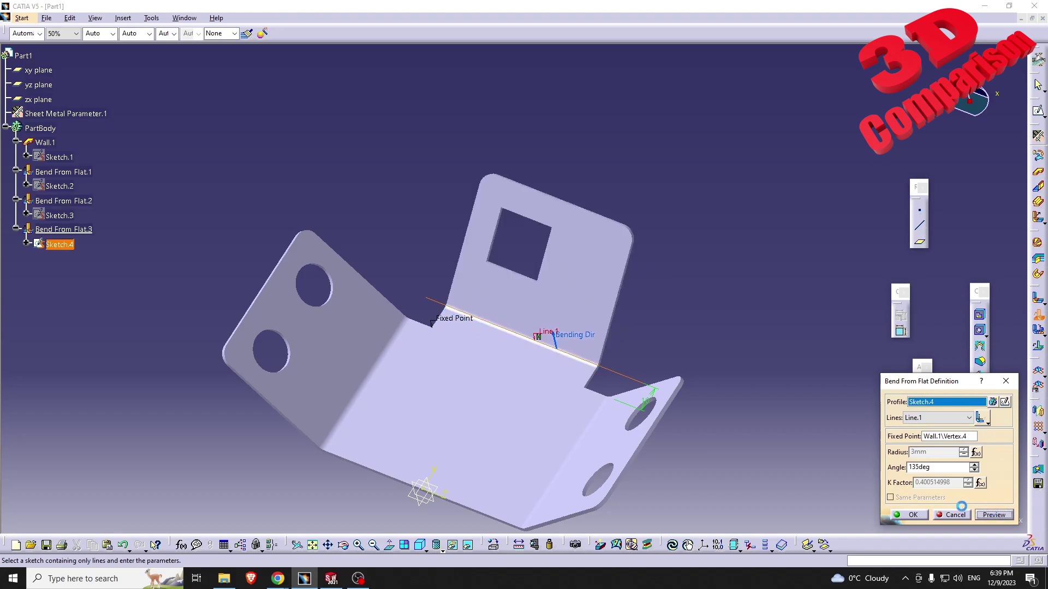
middle_drag(509, 416, 446, 447)
Step: Switch to SOLIDWORKS, edit Sketched Bend3, compare the default radius option and enter a 5 mm bend radius
click(330, 578)
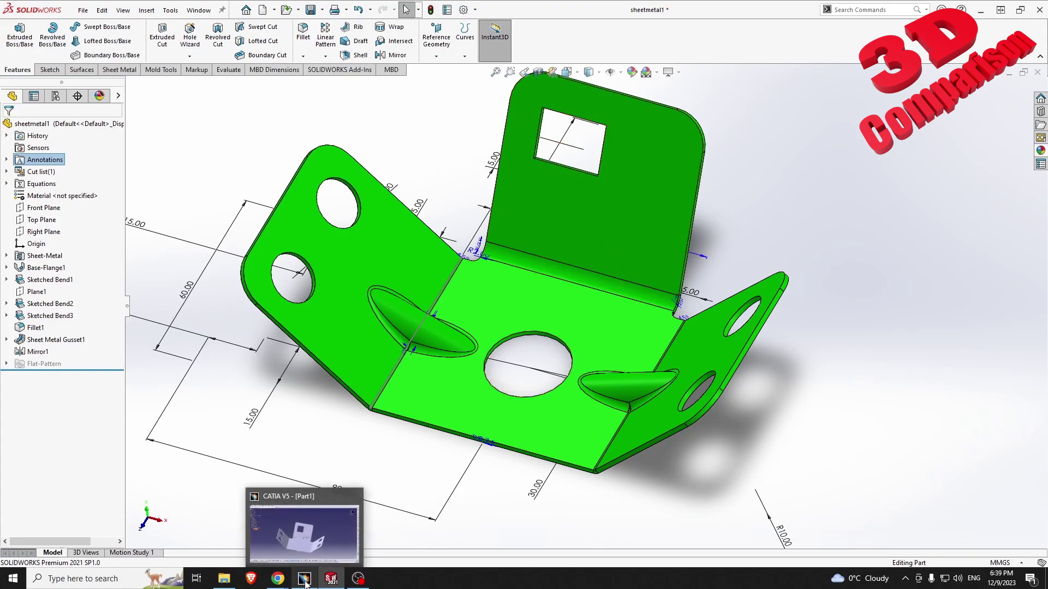
click(61, 317)
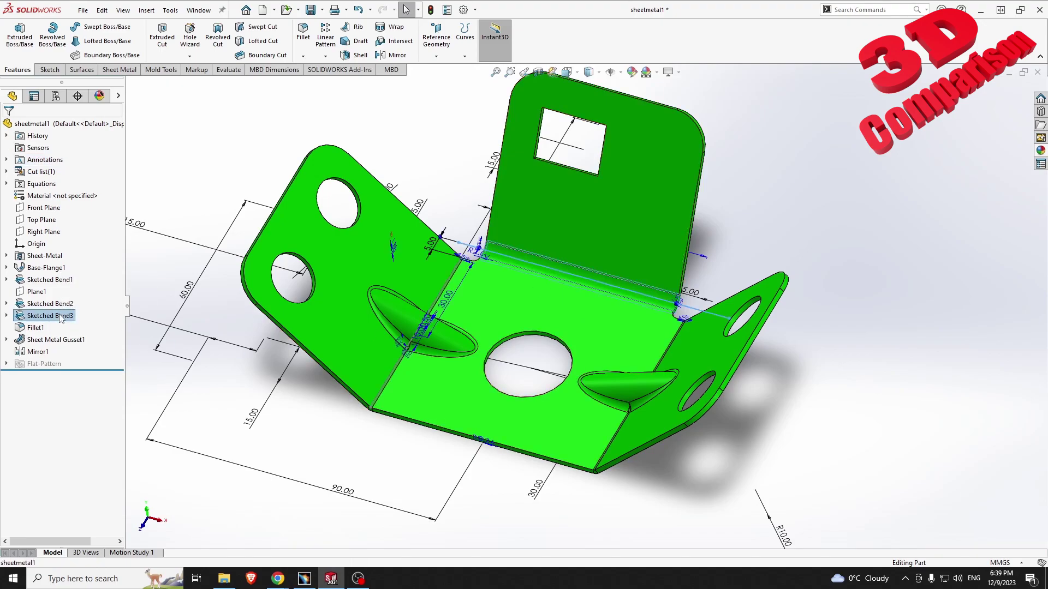
right_click(60, 316)
click(85, 282)
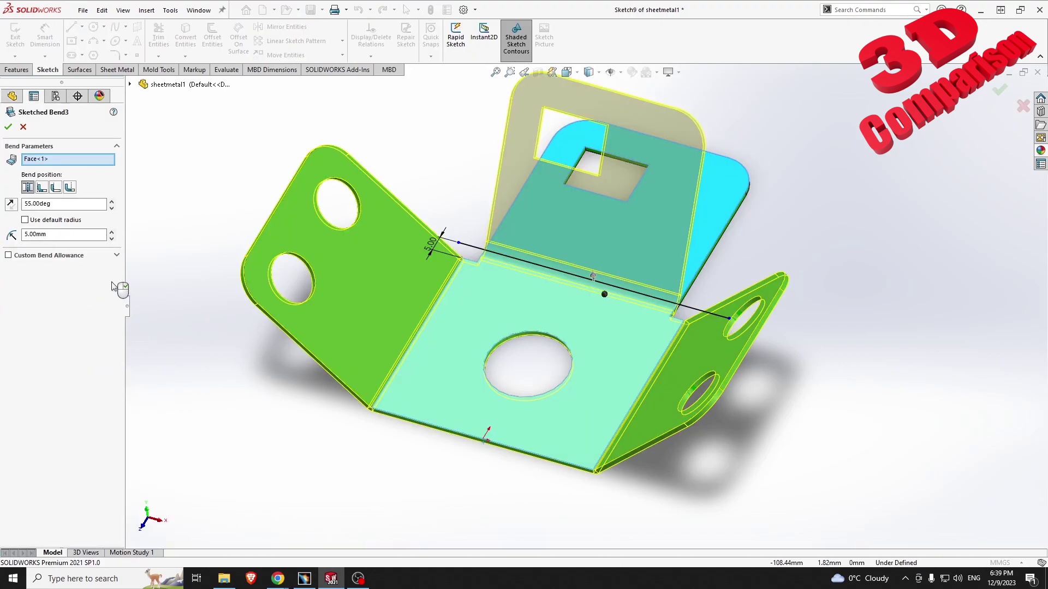
click(25, 221)
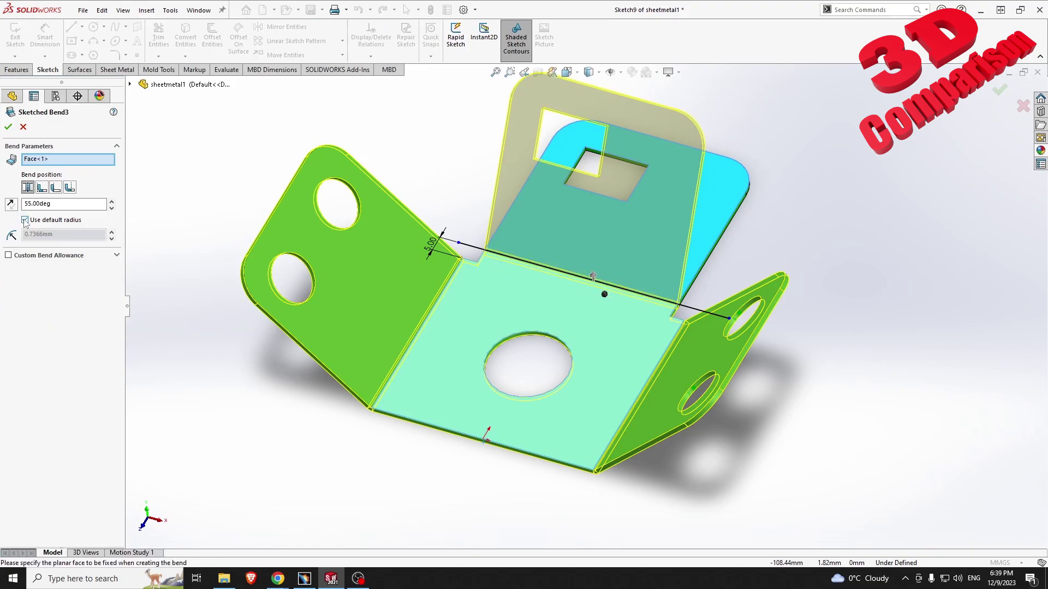
click(24, 220)
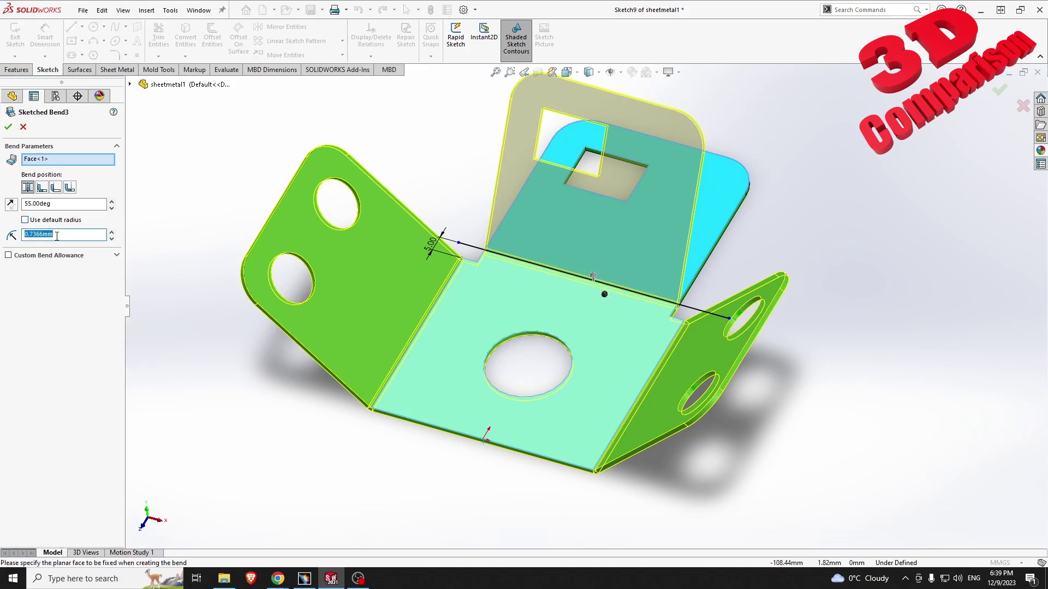
text(5)
key(Return)
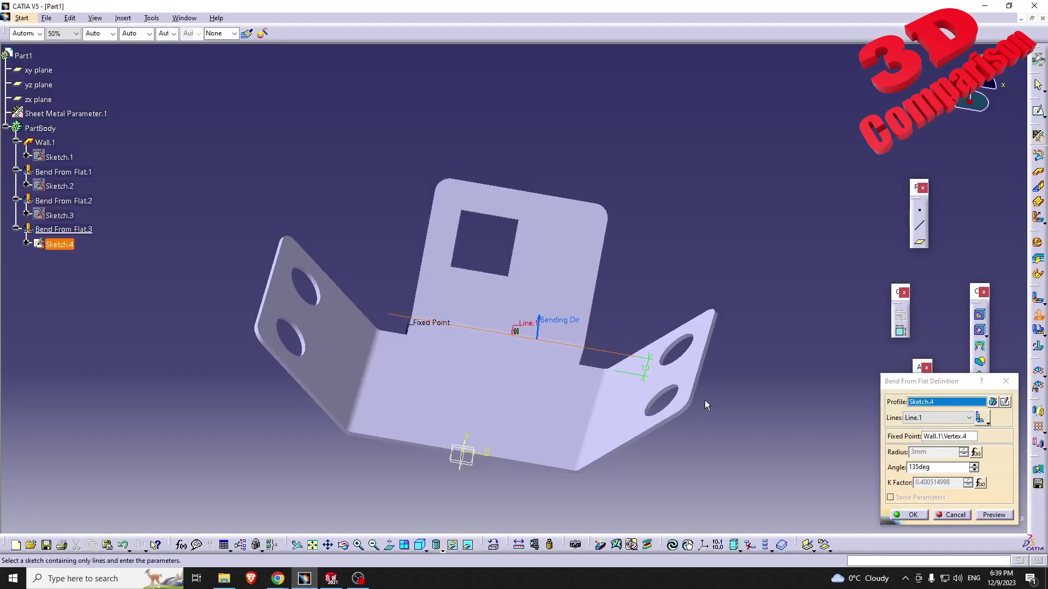
Step: Return to CATIA V5, apply the upper section's 135-degree bend and check the sheet metal parameters without changing them
click(916, 456)
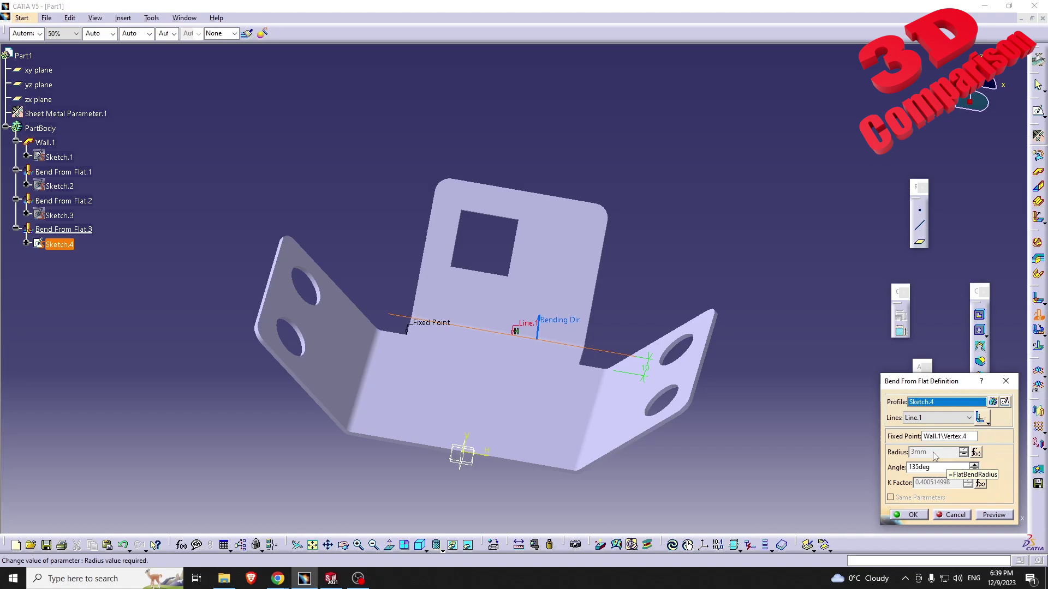
drag(943, 382, 833, 385)
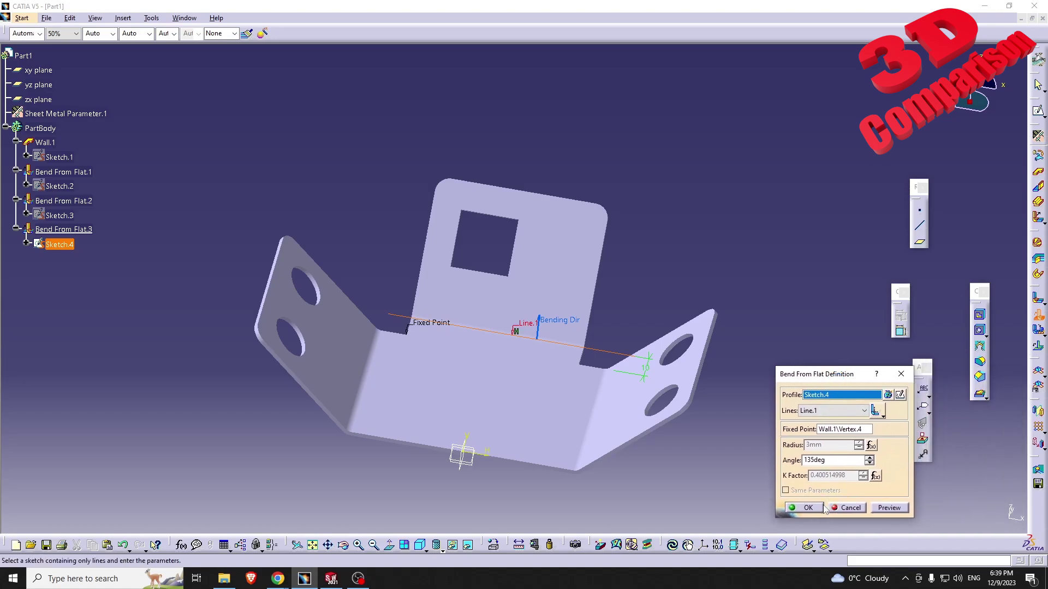
click(800, 514)
click(1039, 136)
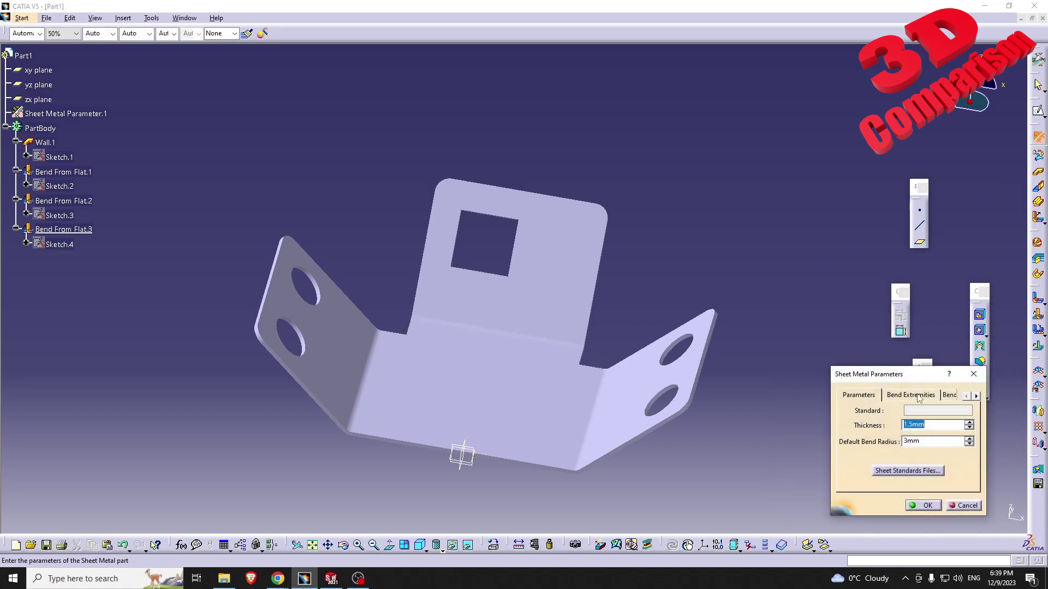
click(958, 504)
Step: Edit the wall's base sketch and add a circle of 25 mm diameter centred on the vertical symmetry axis
mouse_move(573, 432)
middle_down()
mouse_move(423, 254)
mouse_move(435, 256)
mouse_move(474, 350)
mouse_move(488, 326)
mouse_move(479, 355)
middle_up()
double_click(57, 159)
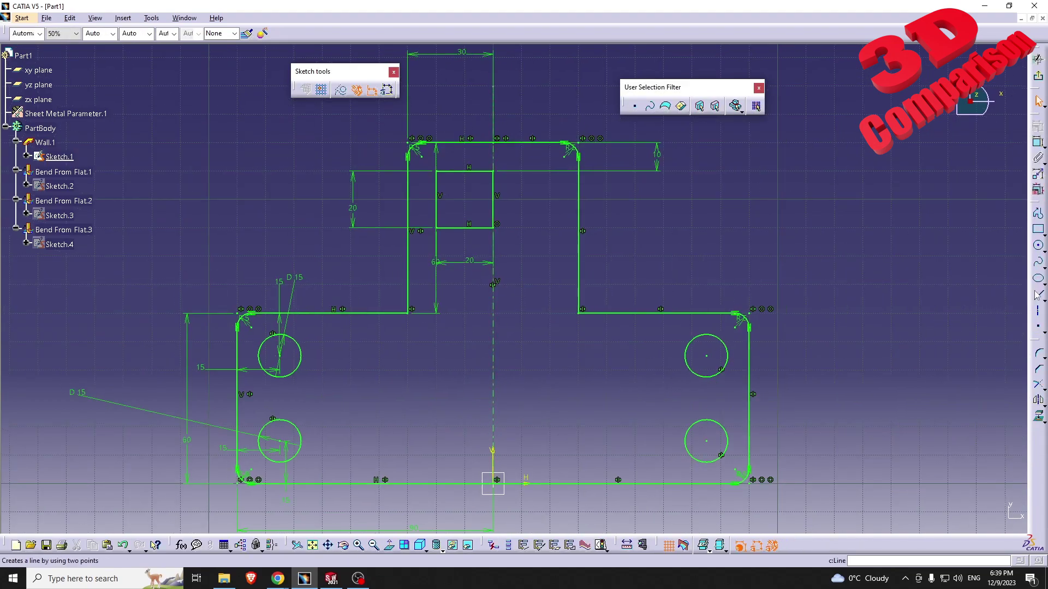
click(1038, 246)
click(493, 400)
click(515, 381)
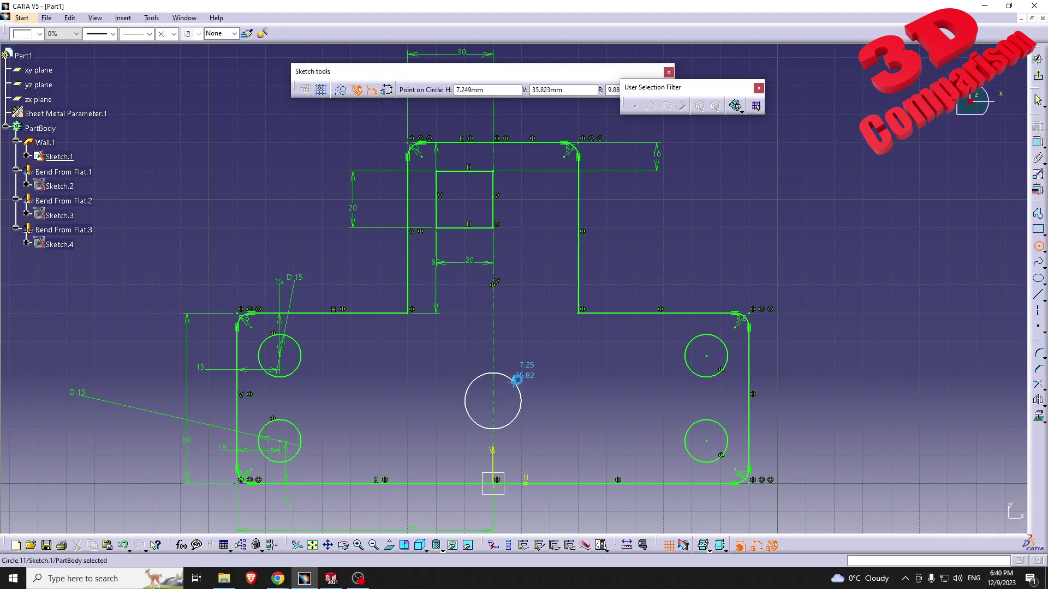
click(1037, 143)
click(677, 241)
double_click(678, 242)
text(25)
key(Return)
Step: Set the distance from the circle's centre to the profile's bottom edge to 25 mm and exit the sketch
click(1038, 143)
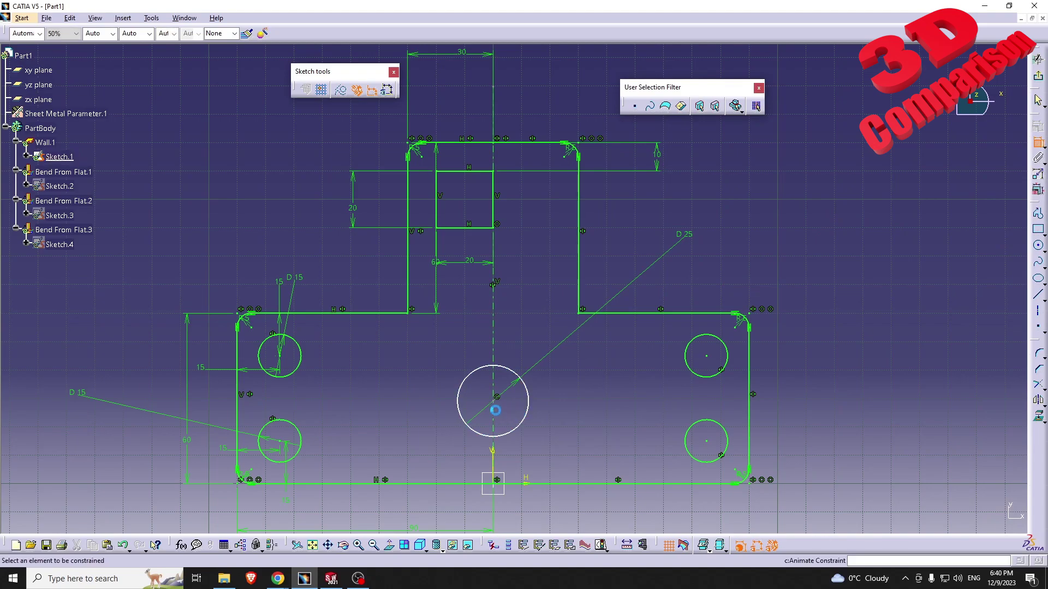
click(493, 400)
click(543, 484)
click(551, 455)
double_click(550, 451)
text(25)
key(Return)
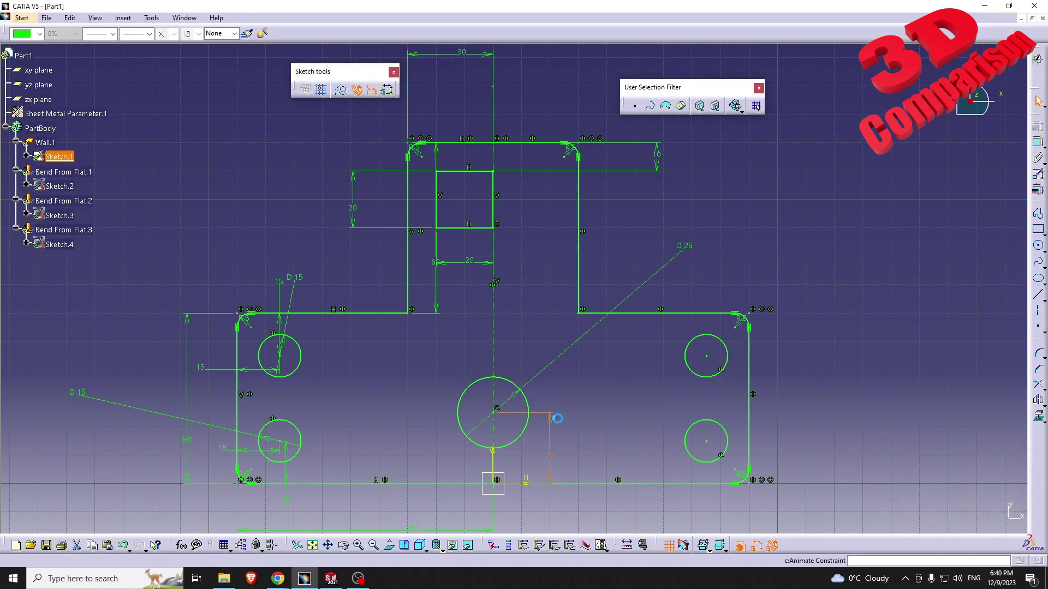
click(1038, 77)
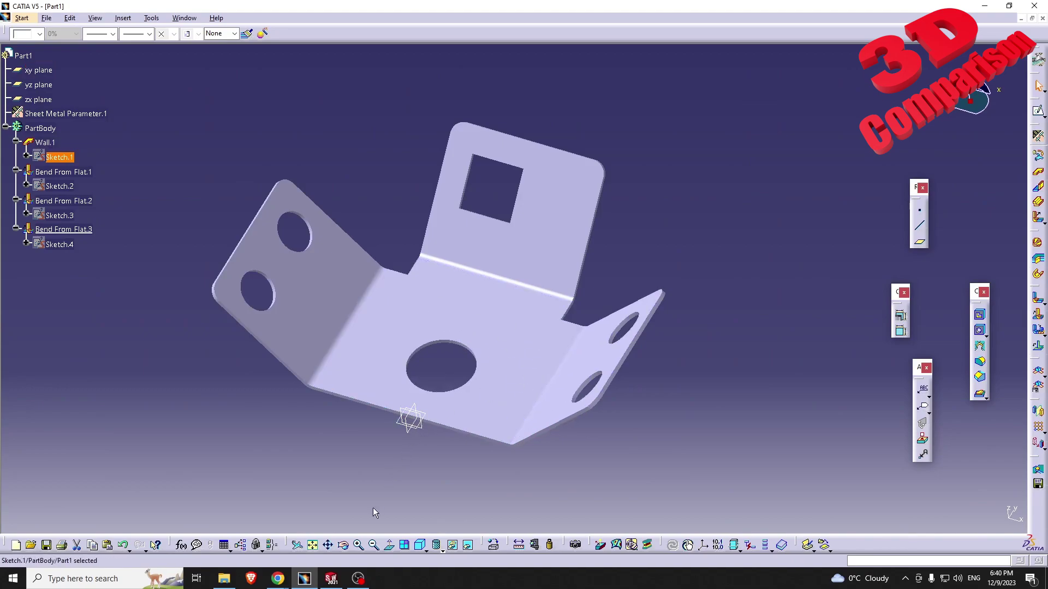
Step: Check the fillet in SOLIDWORKS and, back in CATIA V5, round the two inner corners between upper section and wings with 6 mm radius
click(331, 578)
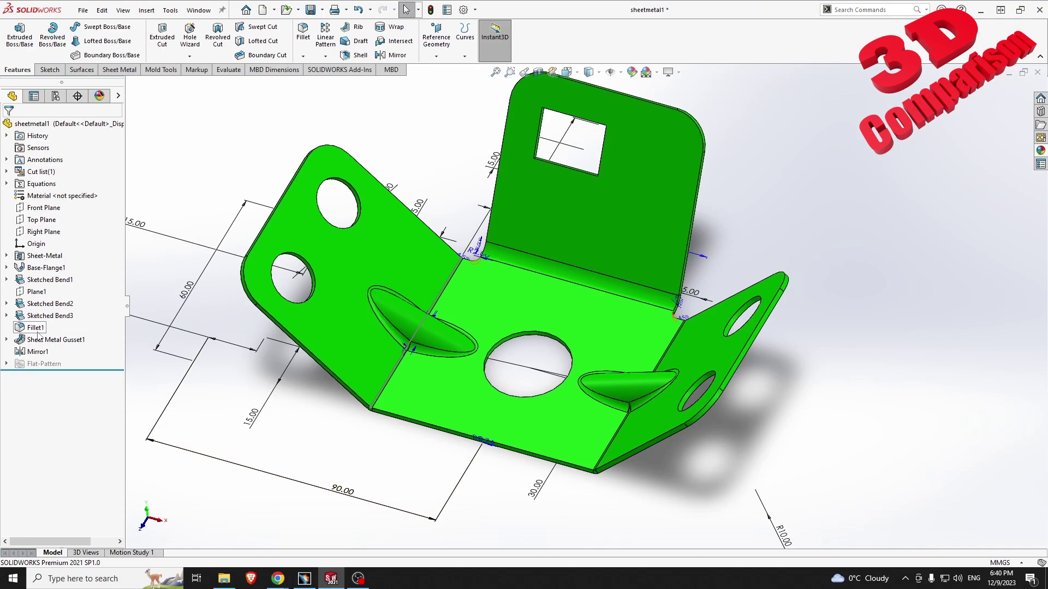
click(304, 579)
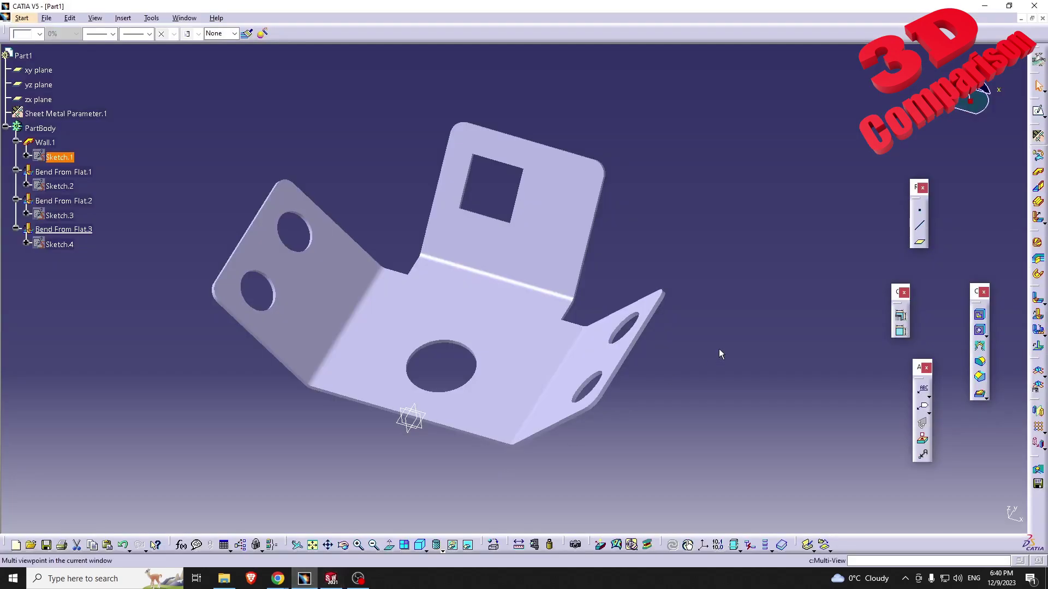
click(981, 364)
middle_drag(601, 243, 506, 286)
click(345, 420)
middle_drag(320, 271, 666, 357)
click(358, 271)
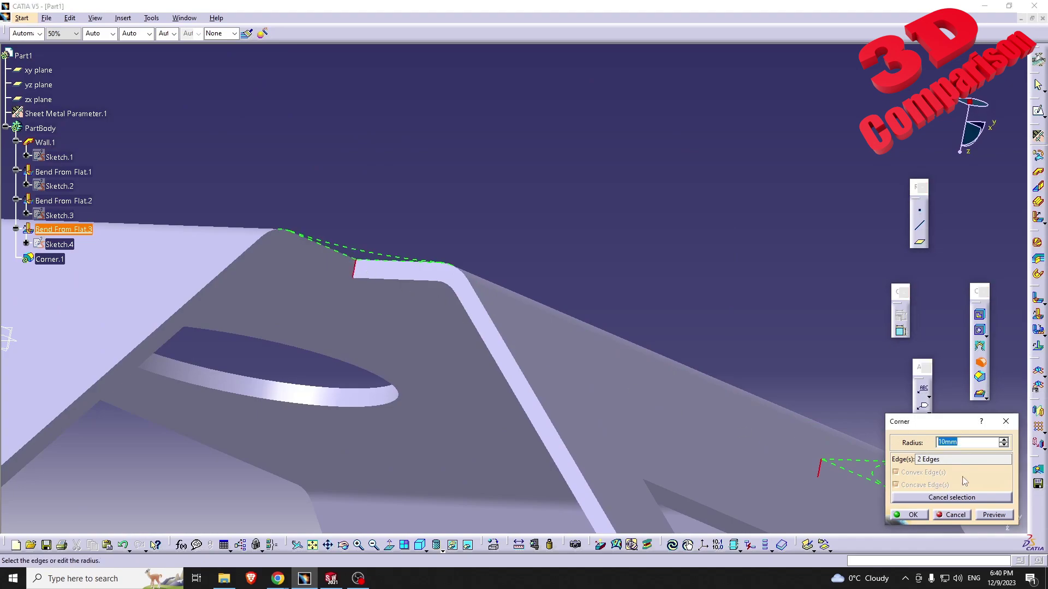
text(6)
click(994, 514)
middle_drag(493, 240, 554, 144)
click(910, 514)
Step: Unfold the part to examine its flat pattern and fold it back
middle_drag(596, 428, 441, 357)
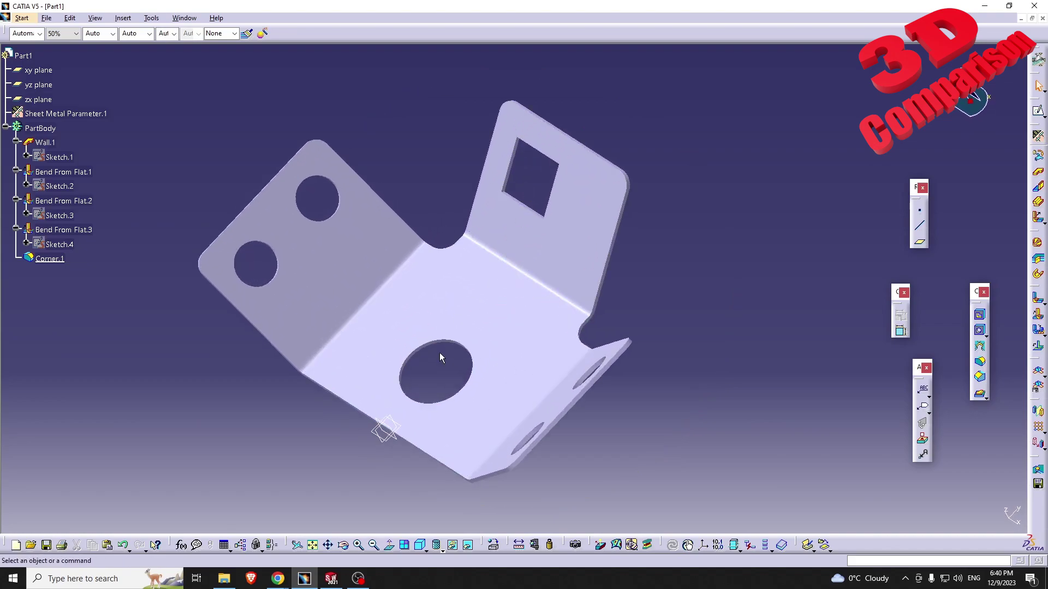
click(1038, 372)
click(1038, 372)
click(1038, 369)
click(1038, 369)
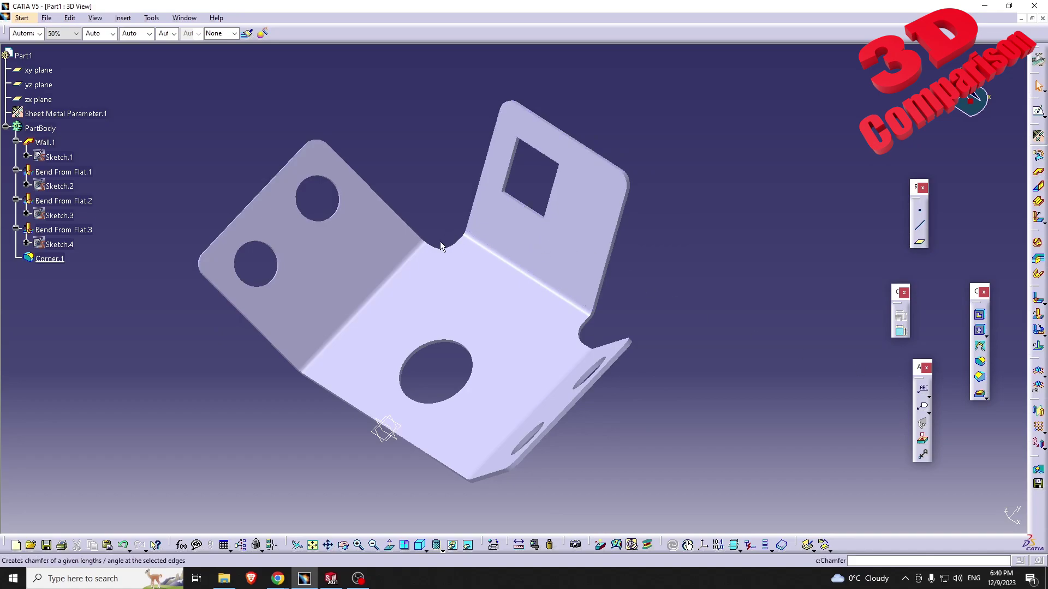
Step: Switch to SOLIDWORKS, select the sheet metal gusset feature to examine it, and return to CATIA V5
middle_drag(496, 360, 597, 304)
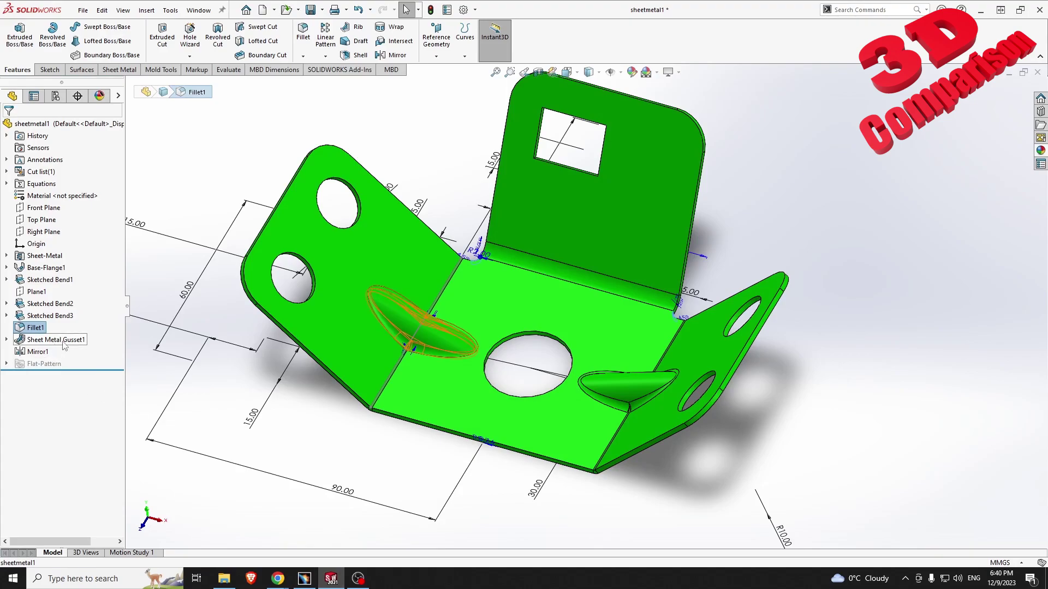
click(56, 340)
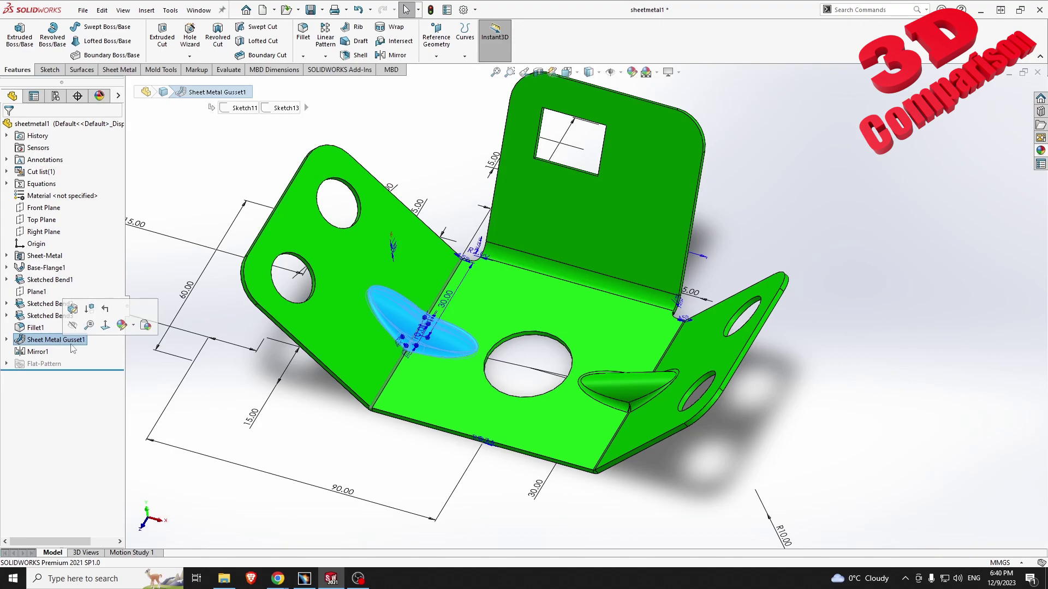
click(305, 579)
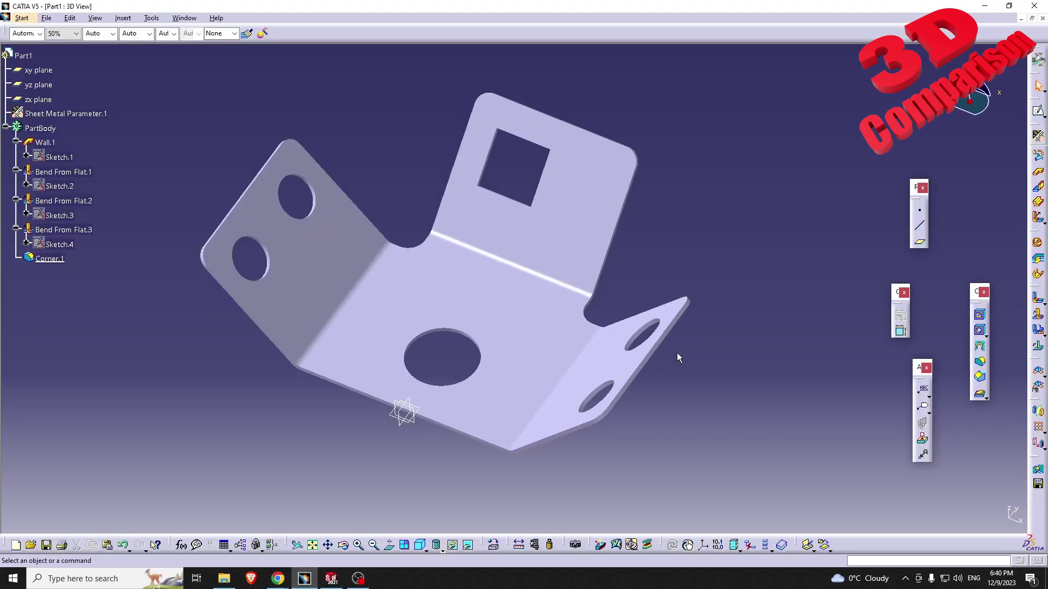
Step: Create a stiffening rib on the left wing bend's external surface with length 30 mm, radii R1 and R2 2 mm, and angle 80 degrees
click(987, 399)
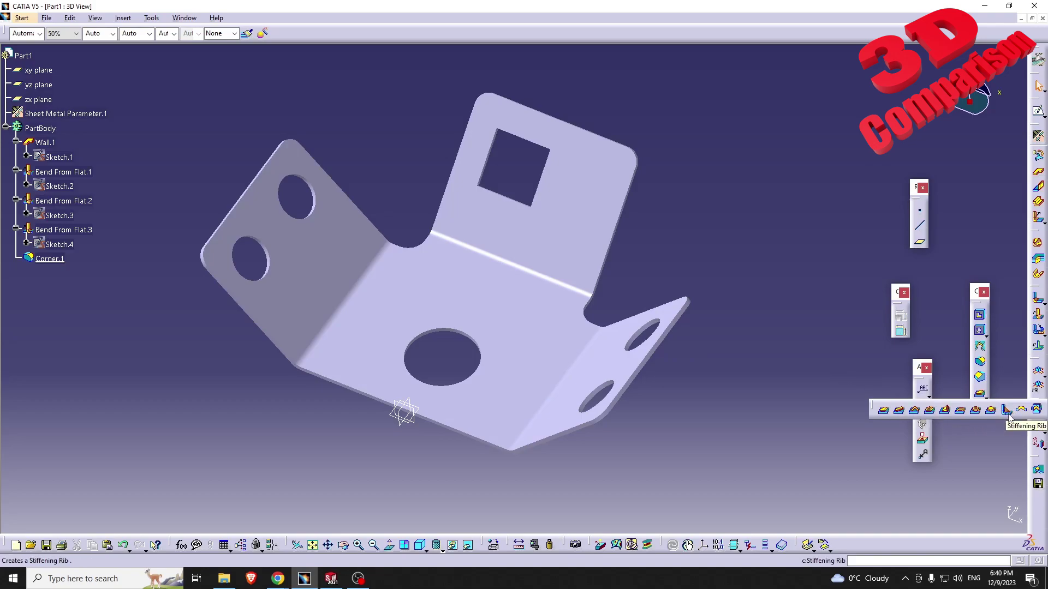
click(1006, 411)
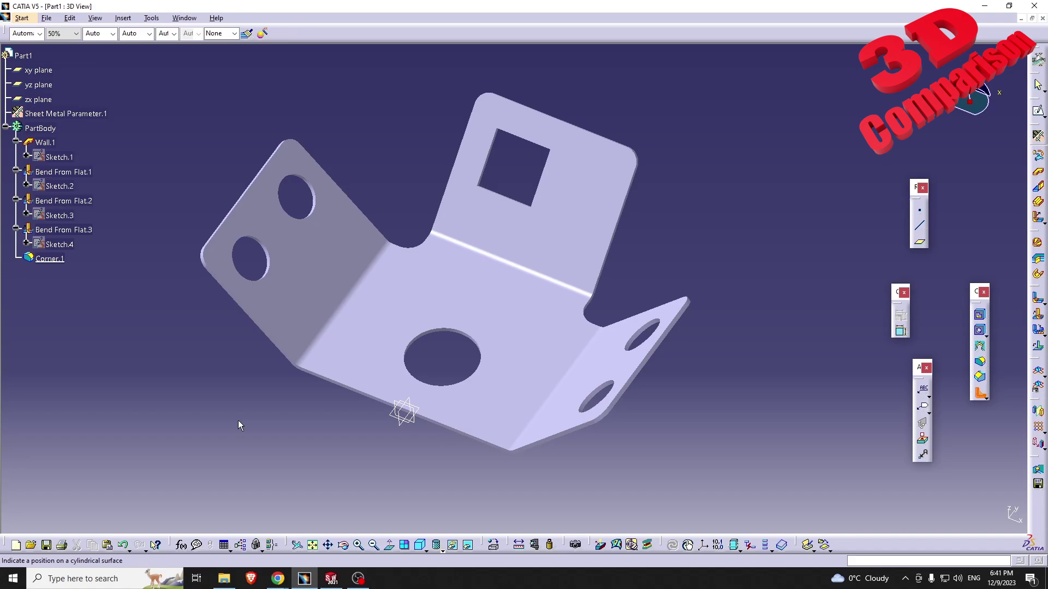
scroll(261, 418, up, 1)
middle_drag(261, 418, 344, 380)
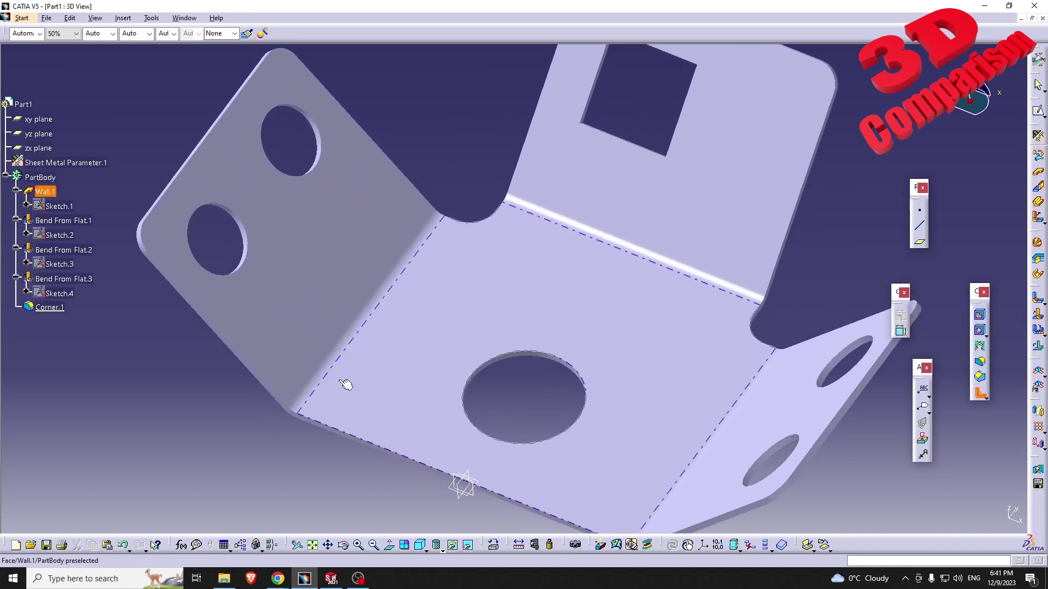
click(369, 318)
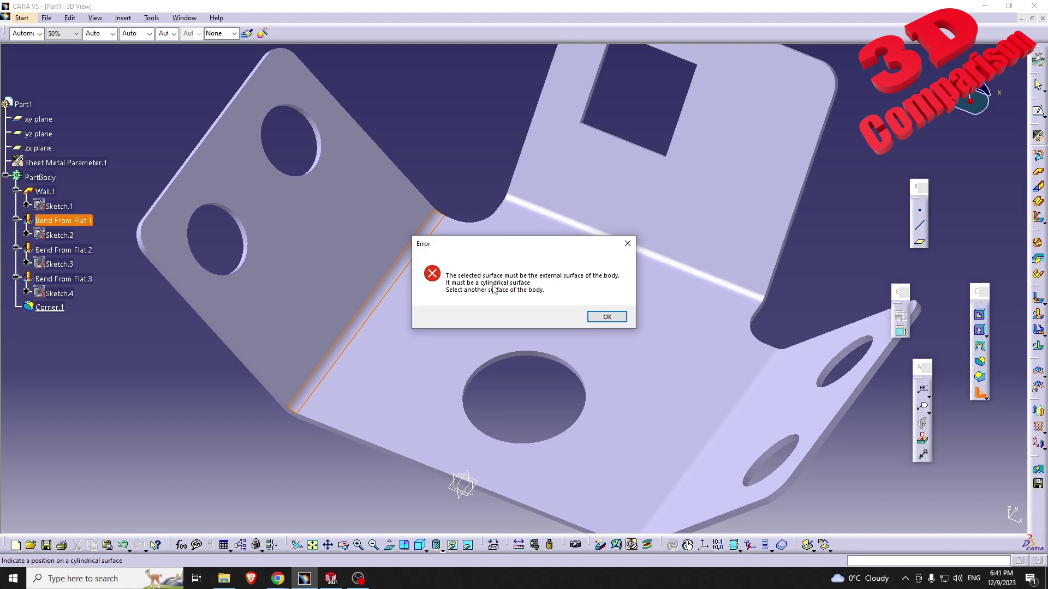
click(596, 318)
middle_drag(299, 406, 338, 339)
click(469, 284)
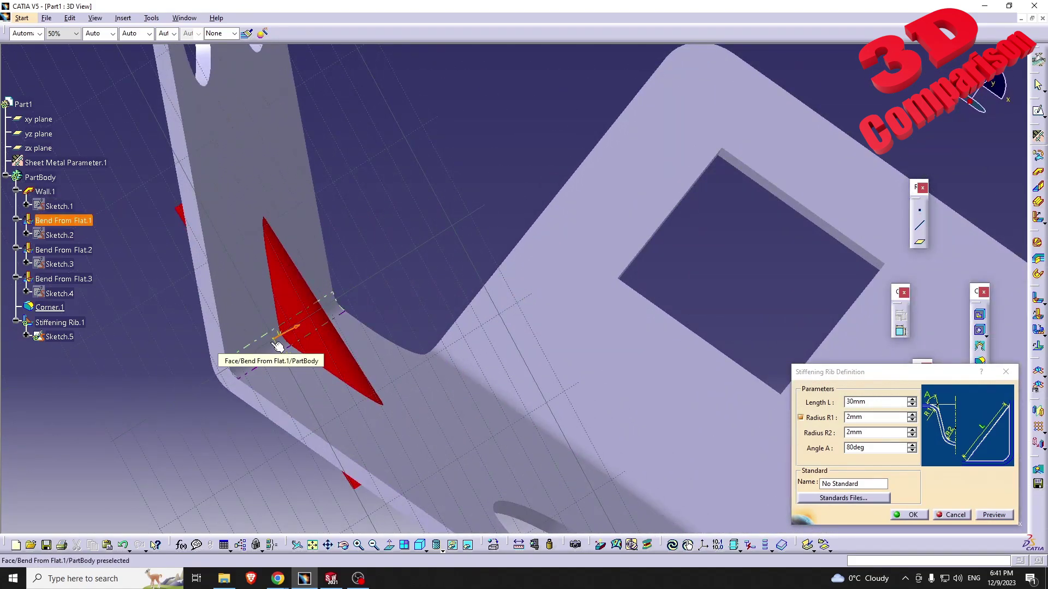
middle_drag(344, 320, 557, 319)
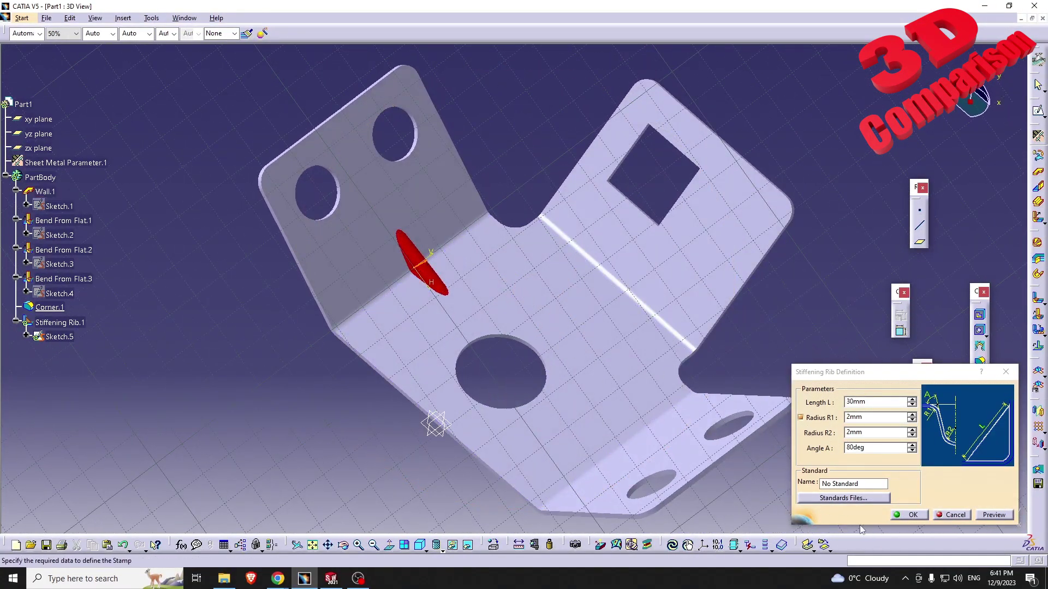
click(910, 518)
Step: Open the stiffening rib's sketch for editing and display the model shaded with visible edges
middle_drag(311, 416, 573, 257)
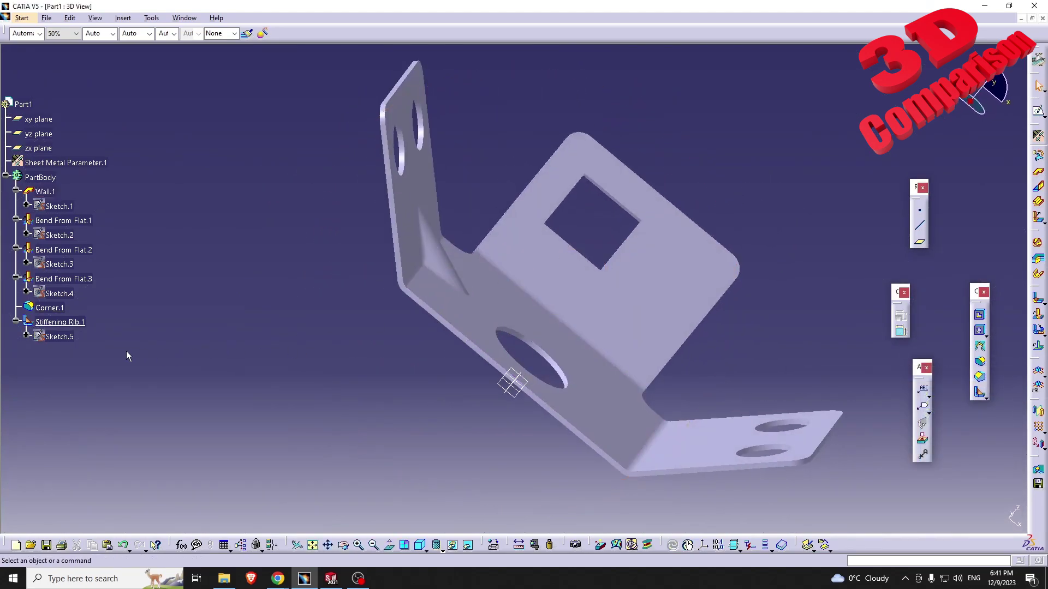
double_click(72, 339)
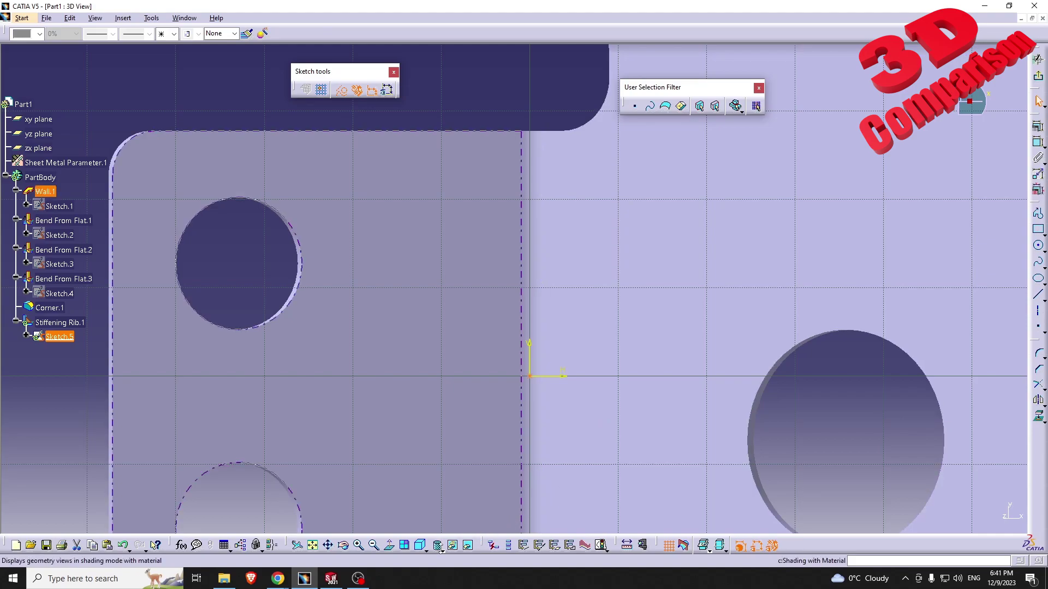
click(441, 548)
click(453, 486)
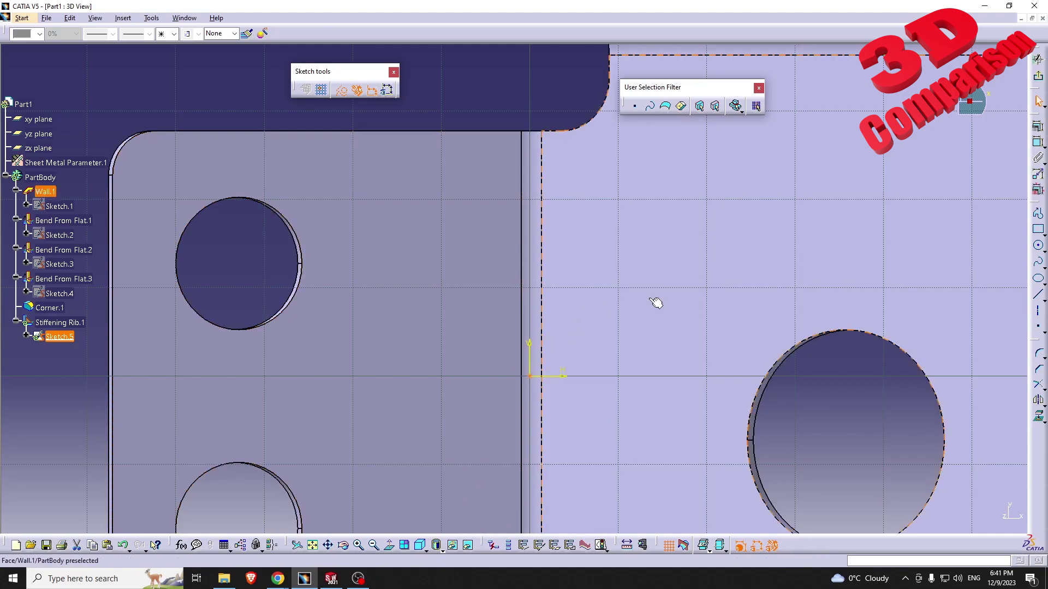
Step: Constrain the rib sketch's position from the wing-side bend edge and set the offset to 1.5 mm
click(1038, 142)
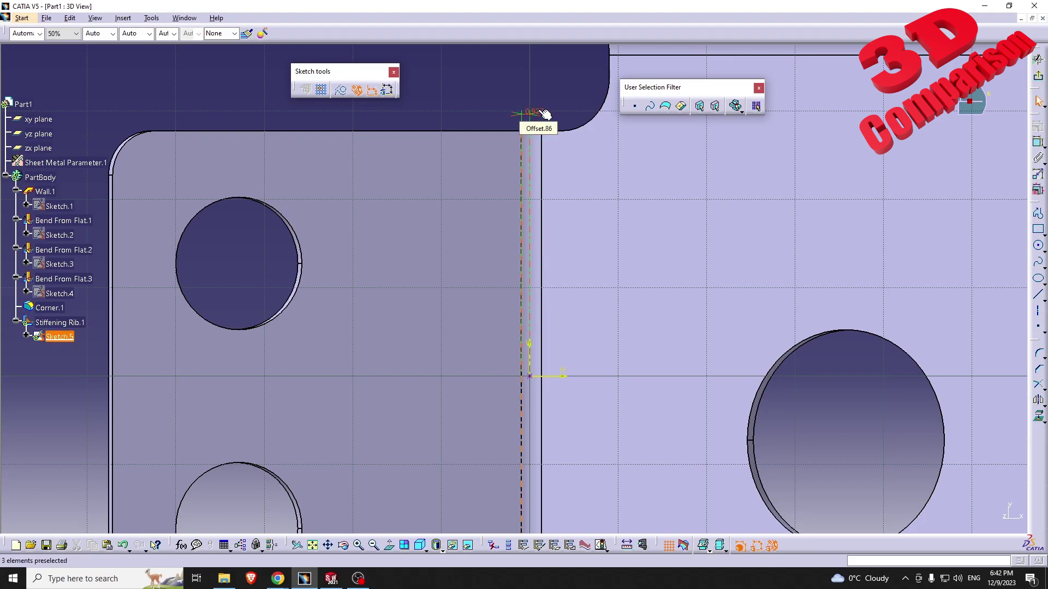
double_click(540, 111)
text(1.5)
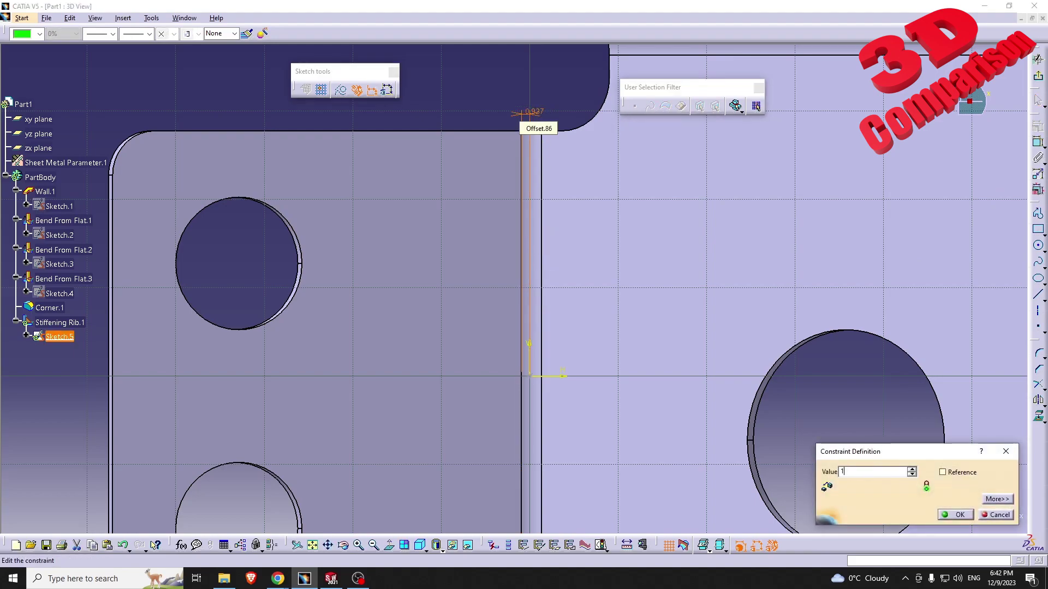
key(Return)
click(565, 96)
Step: Check the spacing to the other bend edge, set the rib's offset from the wing-side edge to 1 mm, and exit the sketch
click(1037, 141)
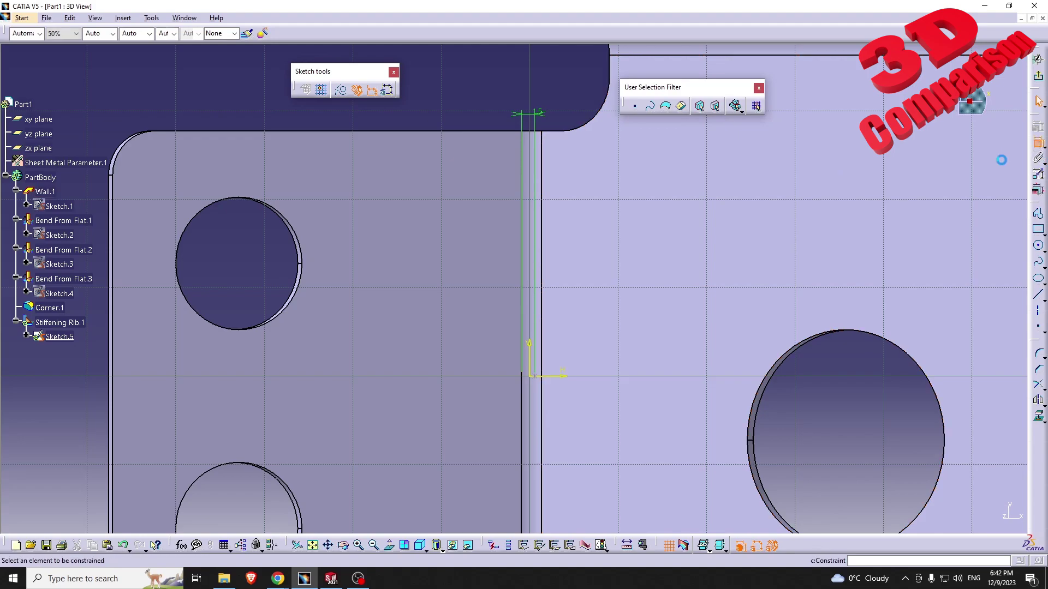
click(542, 380)
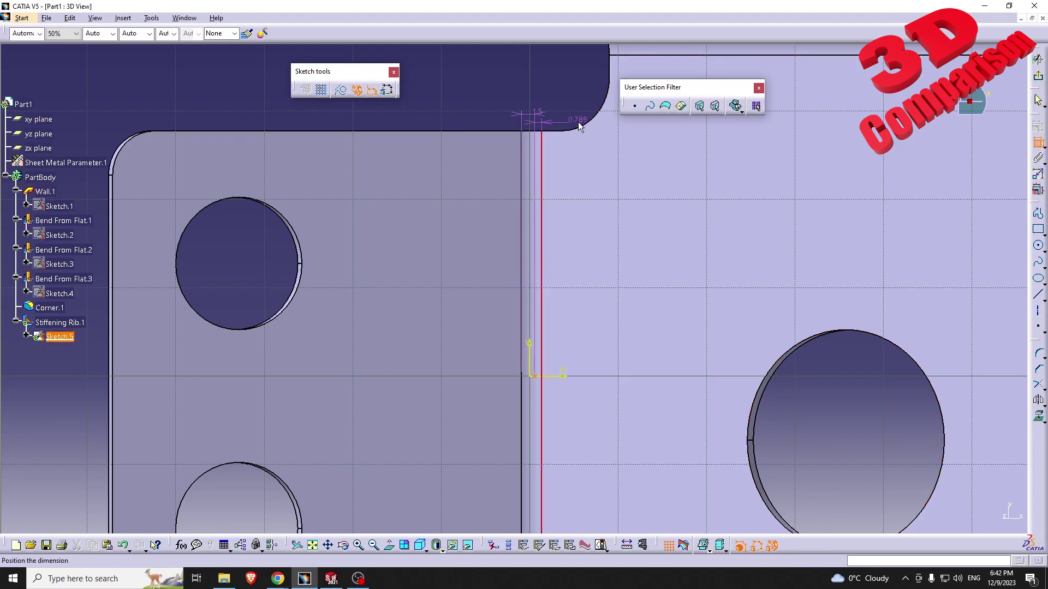
double_click(540, 112)
text(1)
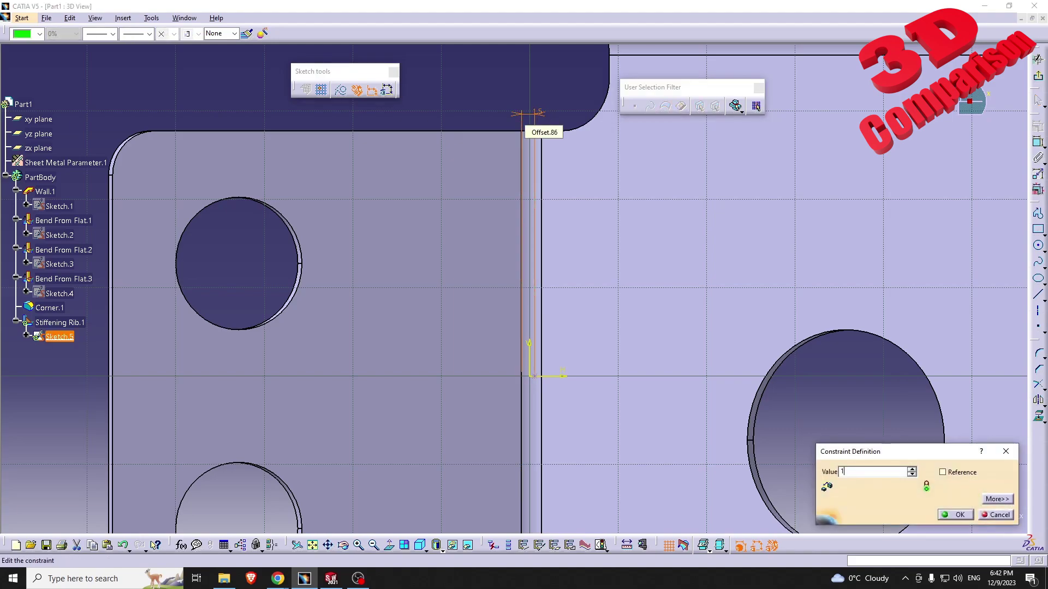
key(Return)
middle_drag(631, 316, 606, 441)
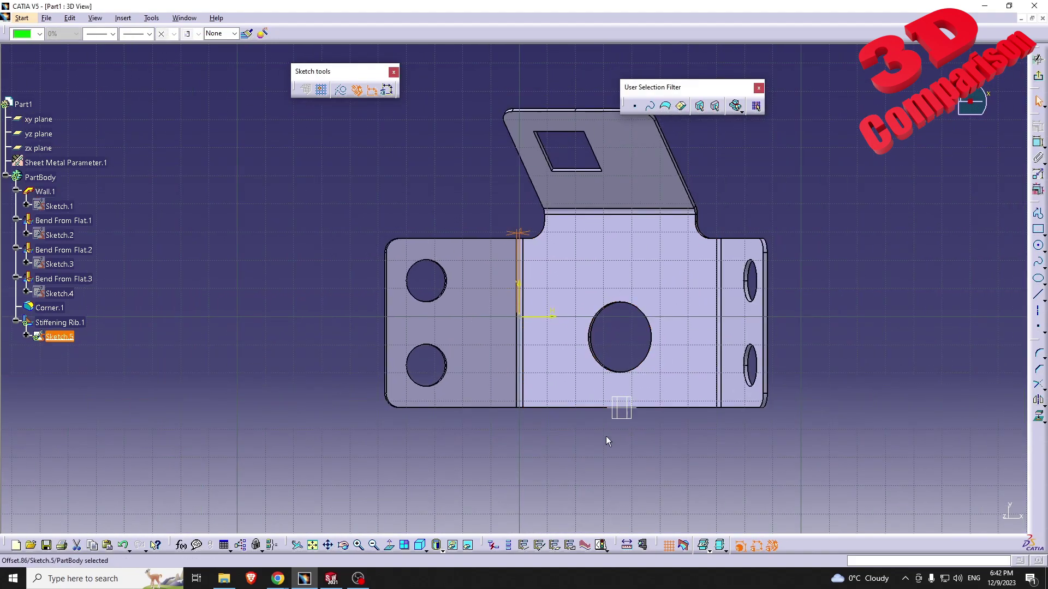
click(1038, 76)
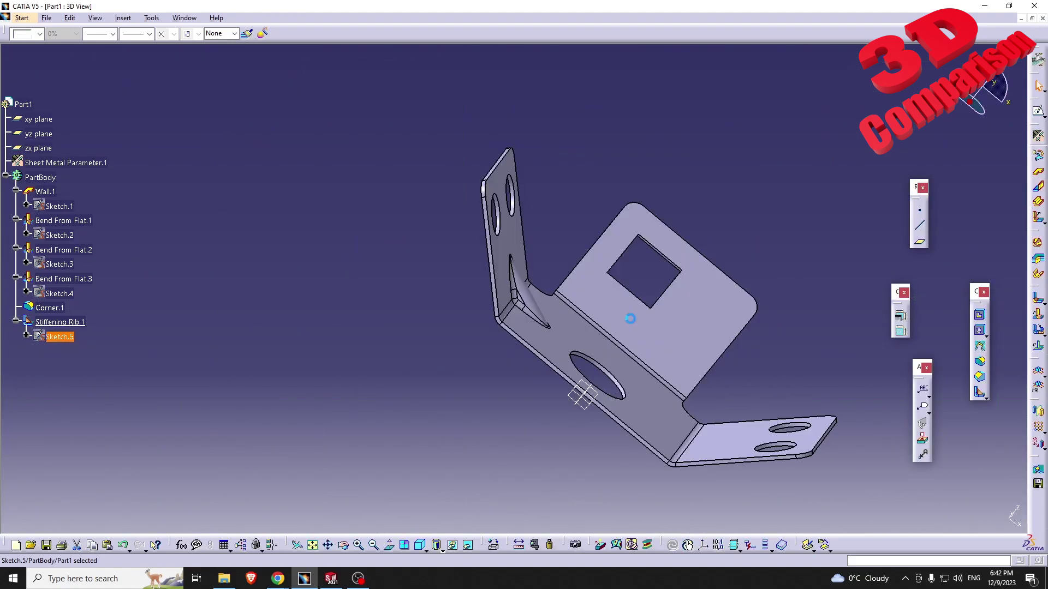
middle_drag(537, 292, 522, 277)
scroll(522, 276, up, 1)
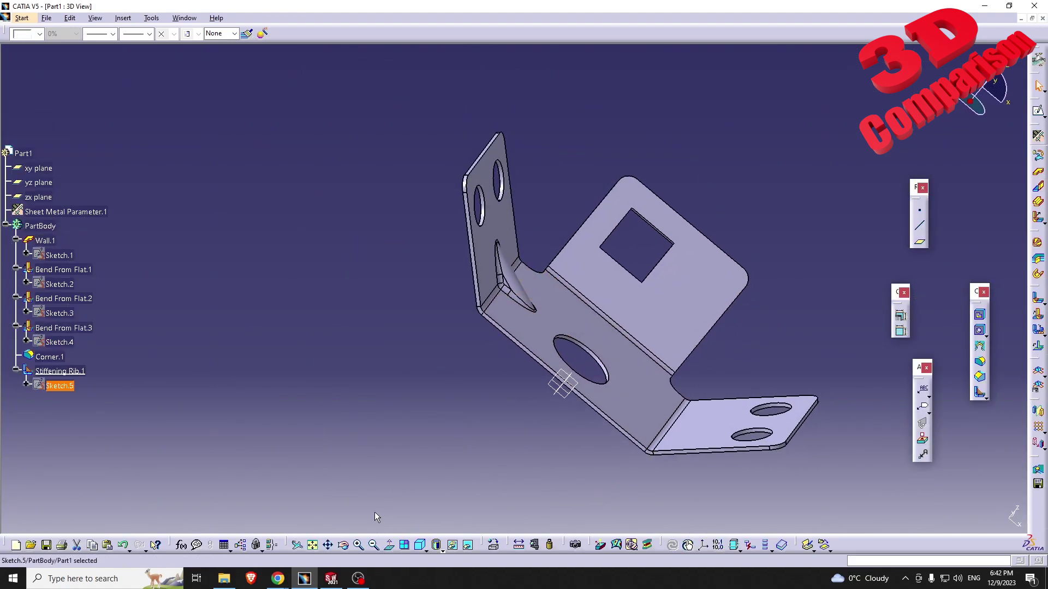
Step: Switch to SOLIDWORKS and try a Sheet Metal Gusset on the inner faces of the wing and base, offset 15 mm with 7 mm indent depth
click(333, 579)
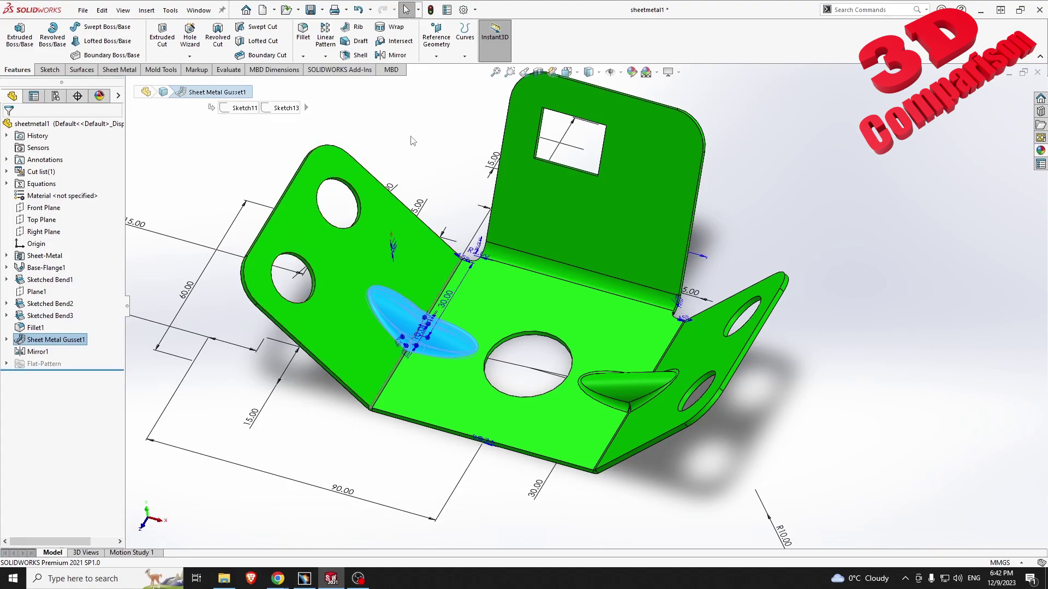
click(354, 423)
right_click(445, 353)
middle_drag(356, 419, 508, 273)
click(380, 385)
click(125, 70)
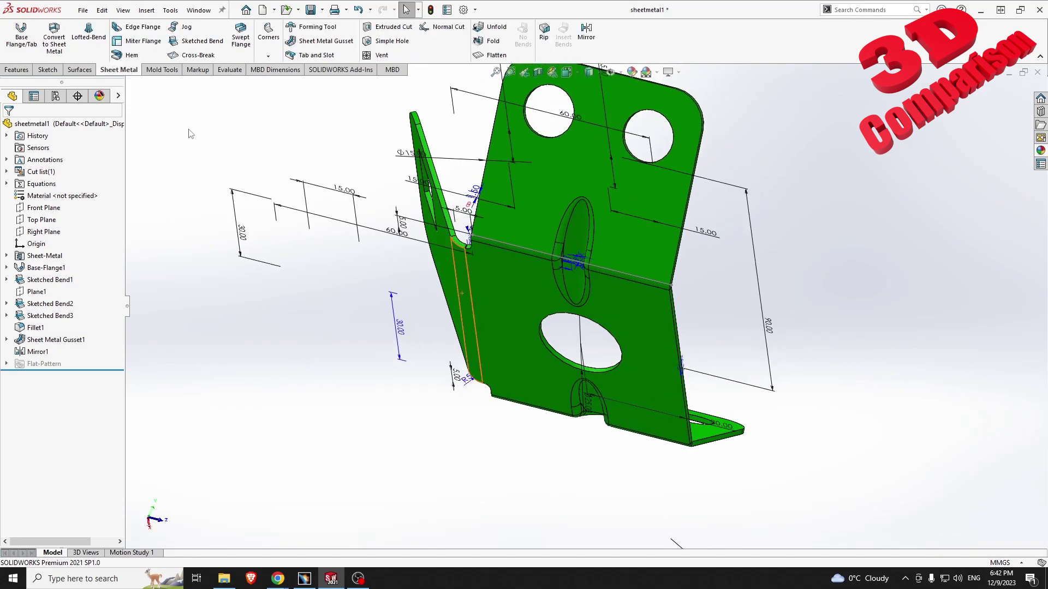
click(327, 41)
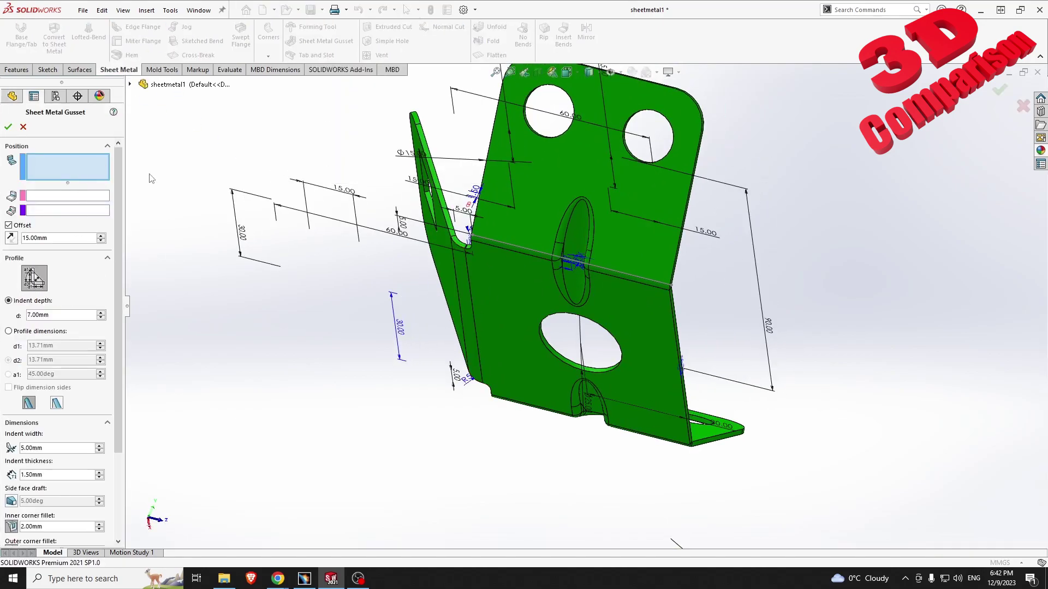
middle_drag(617, 234, 688, 246)
click(681, 237)
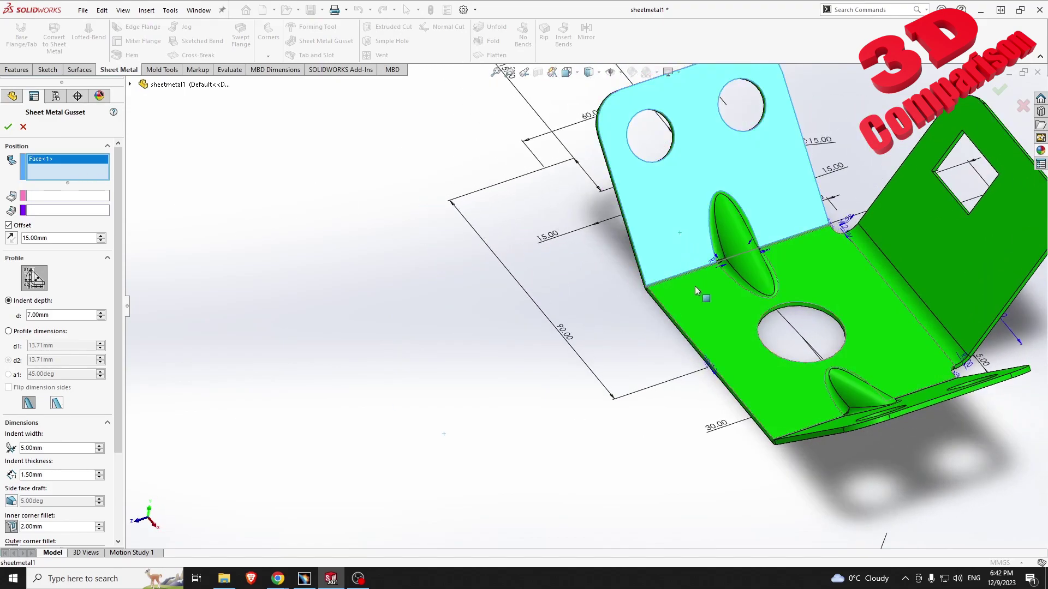
click(696, 286)
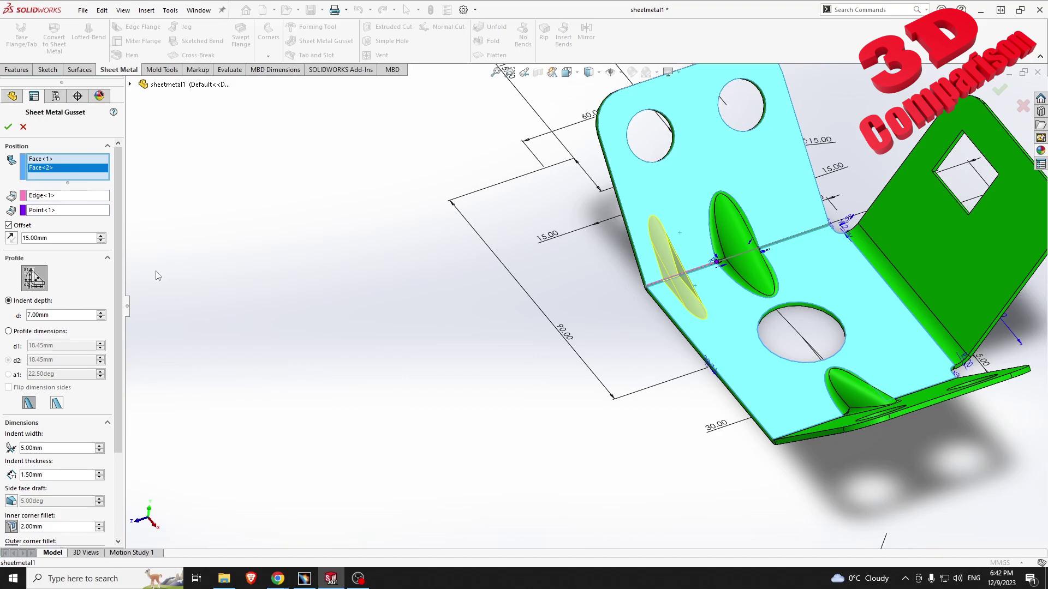
Step: Clear the gusset's supporting faces, try the outer faces of the wing and base instead, and cancel the gusset
middle_drag(502, 326, 669, 255)
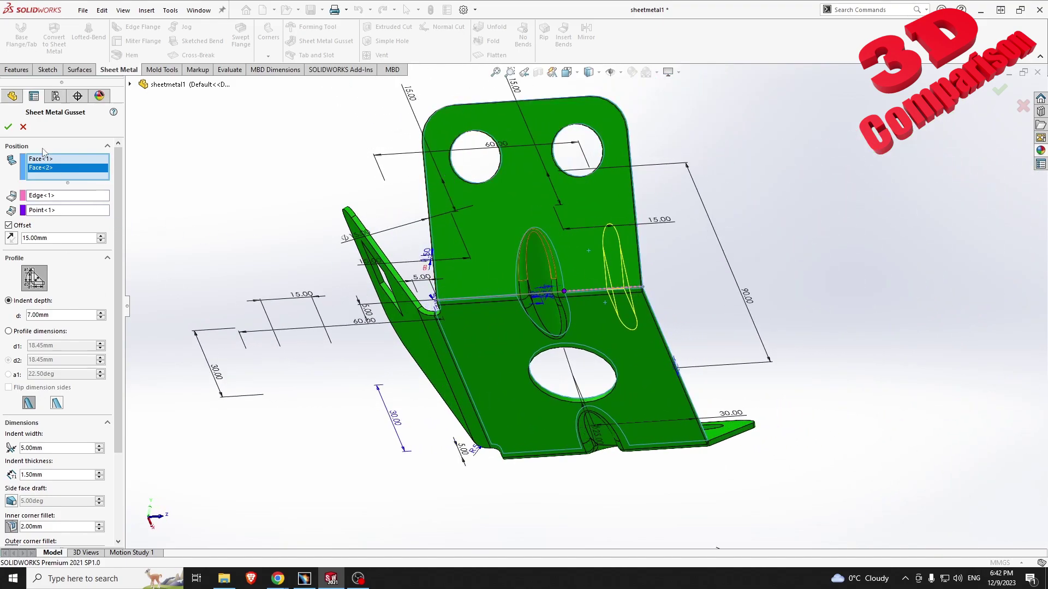
right_click(45, 162)
click(79, 168)
click(607, 272)
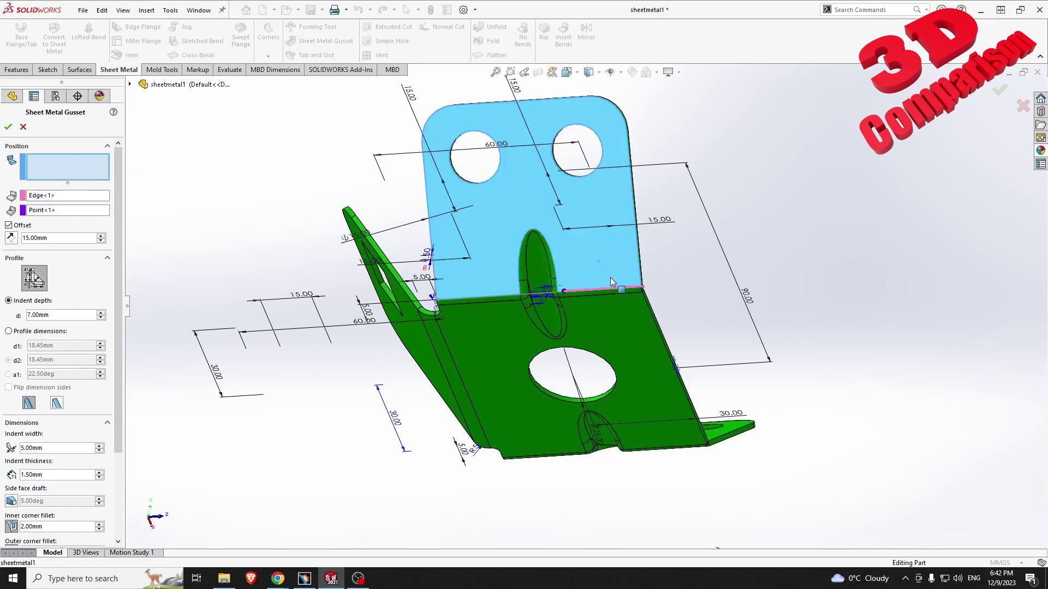
click(654, 335)
middle_drag(654, 336, 454, 355)
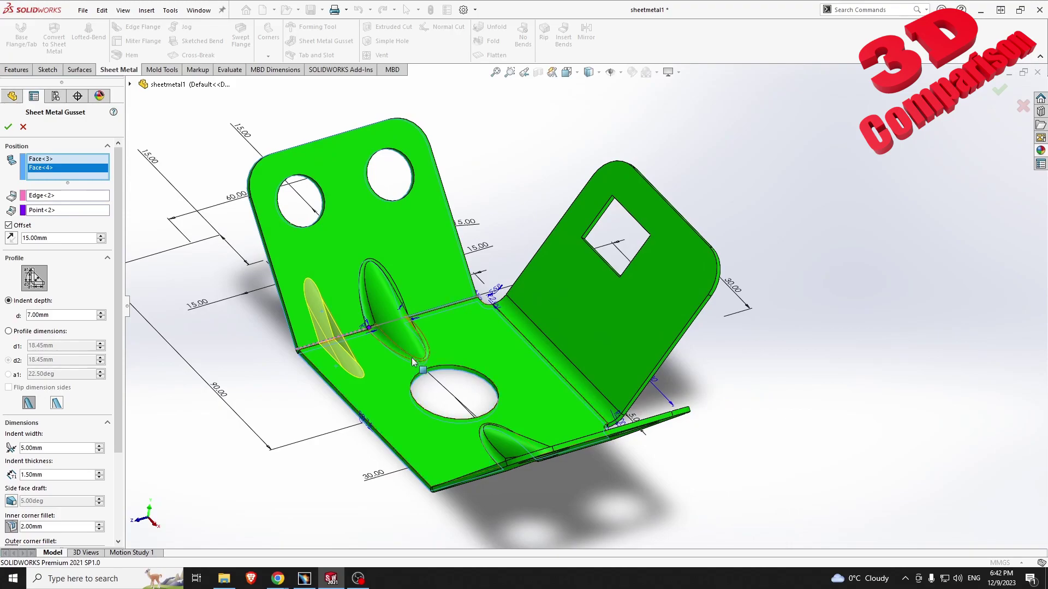
click(23, 126)
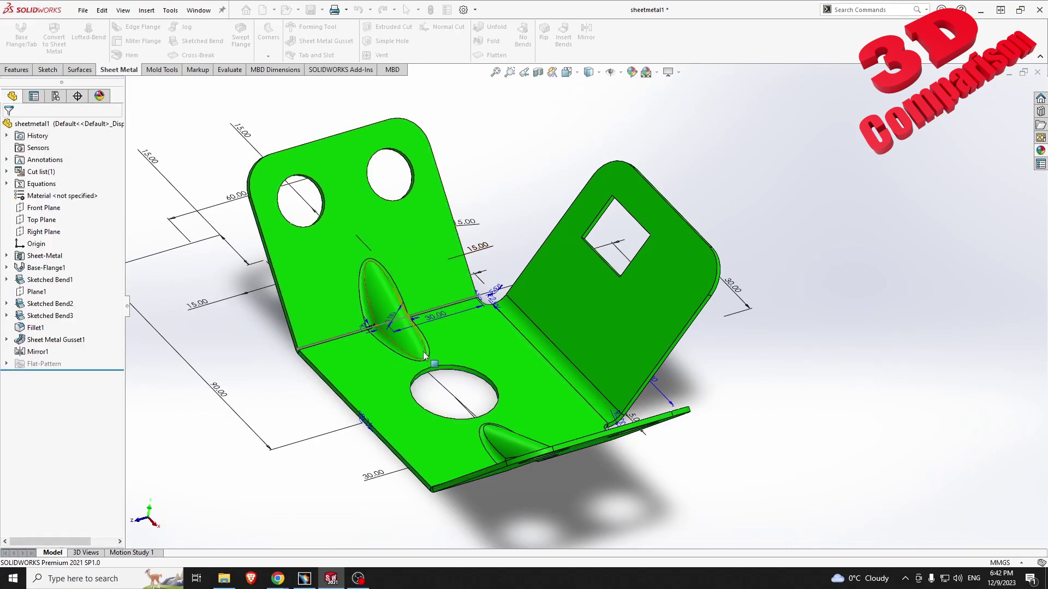
Step: Edit the gusset's mirror feature and replace its mirroring face with the Right Plane
middle_drag(437, 360, 502, 352)
scroll(502, 352, down, 2)
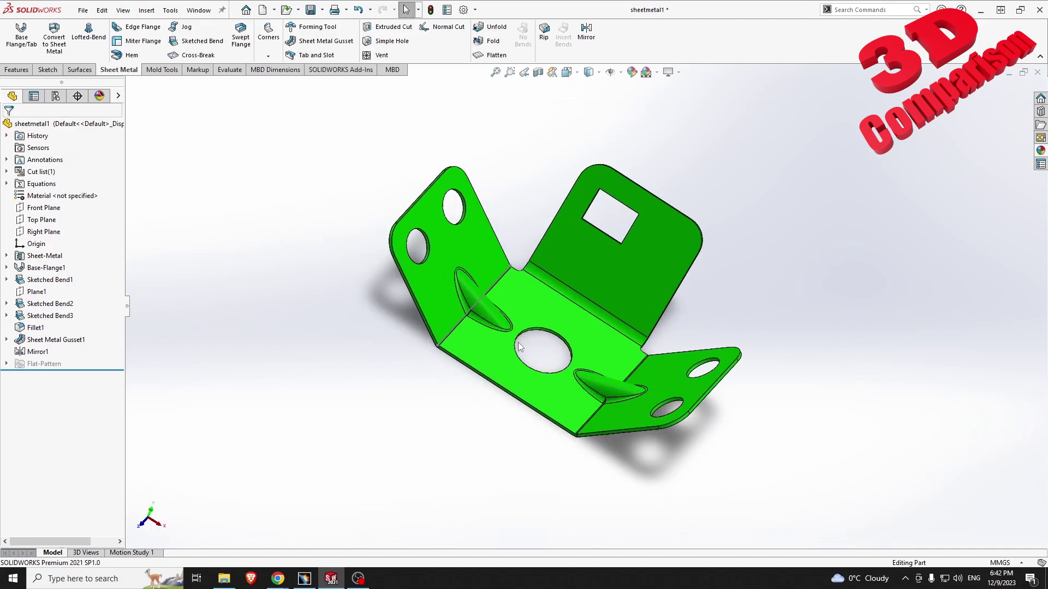
middle_drag(521, 308, 505, 333)
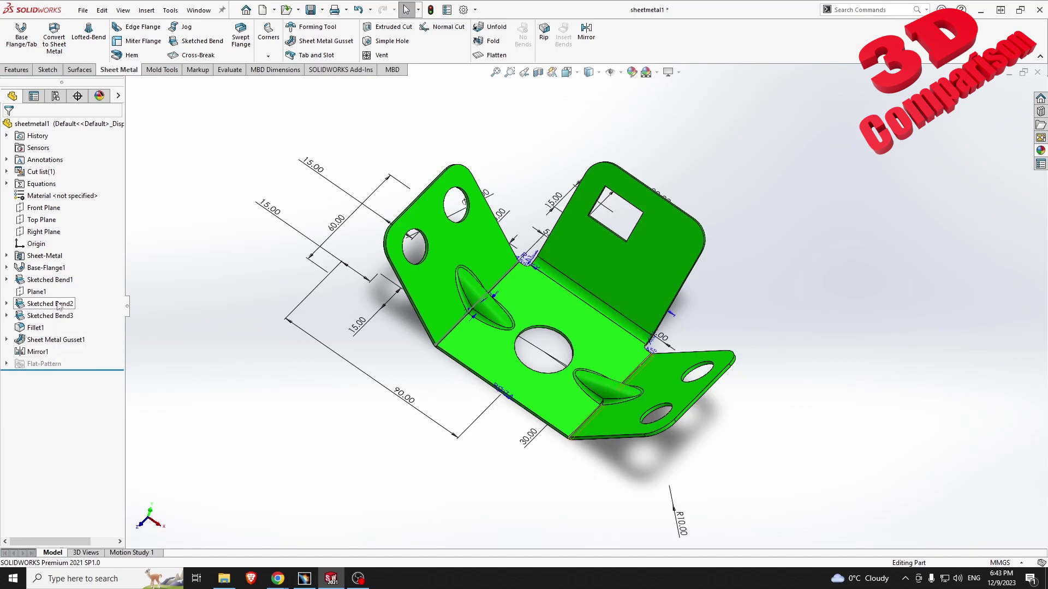
click(40, 351)
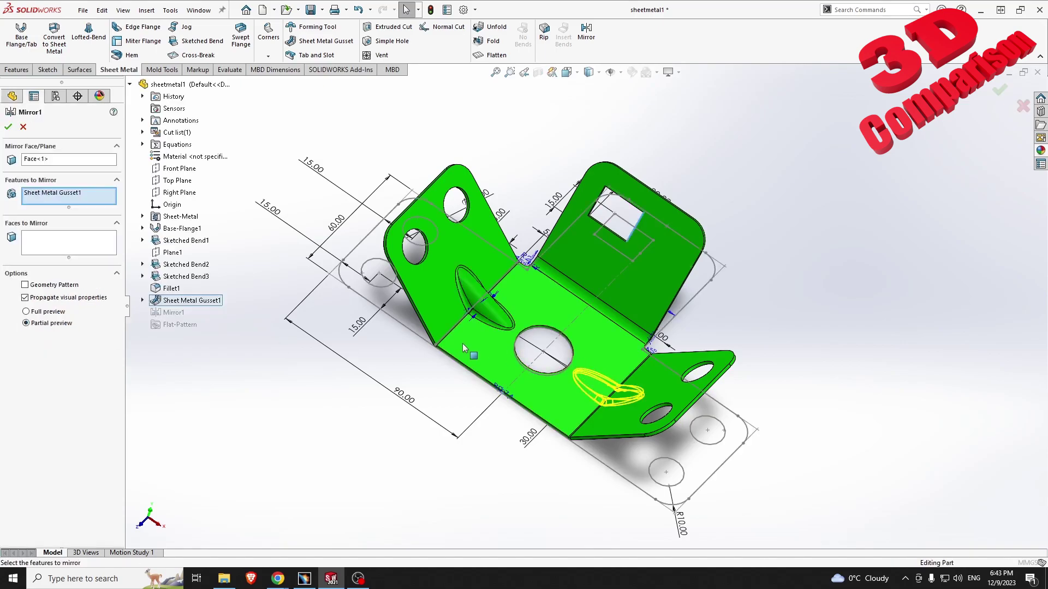
click(45, 161)
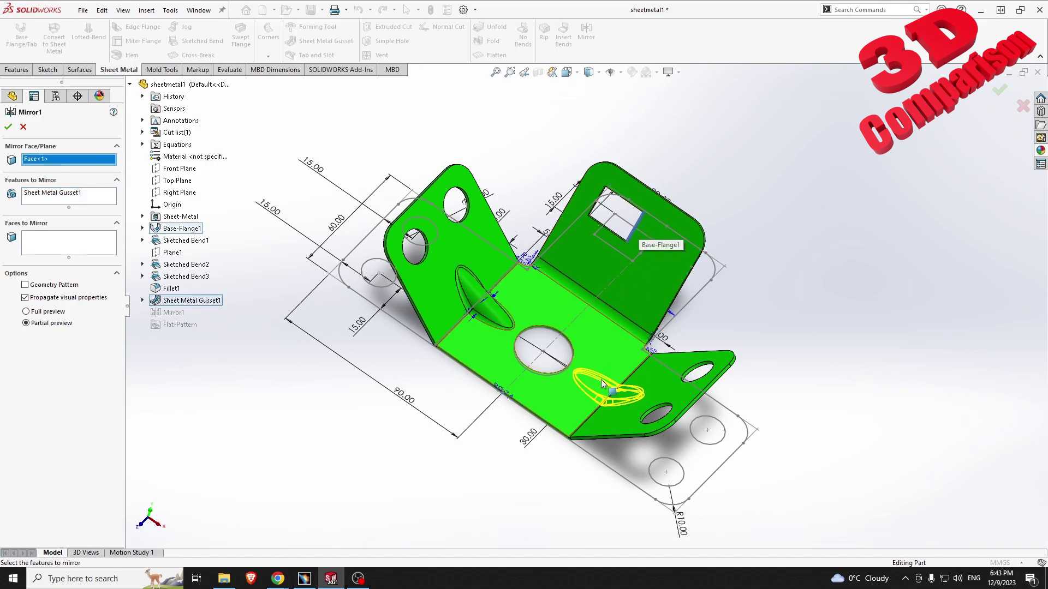
right_click(60, 159)
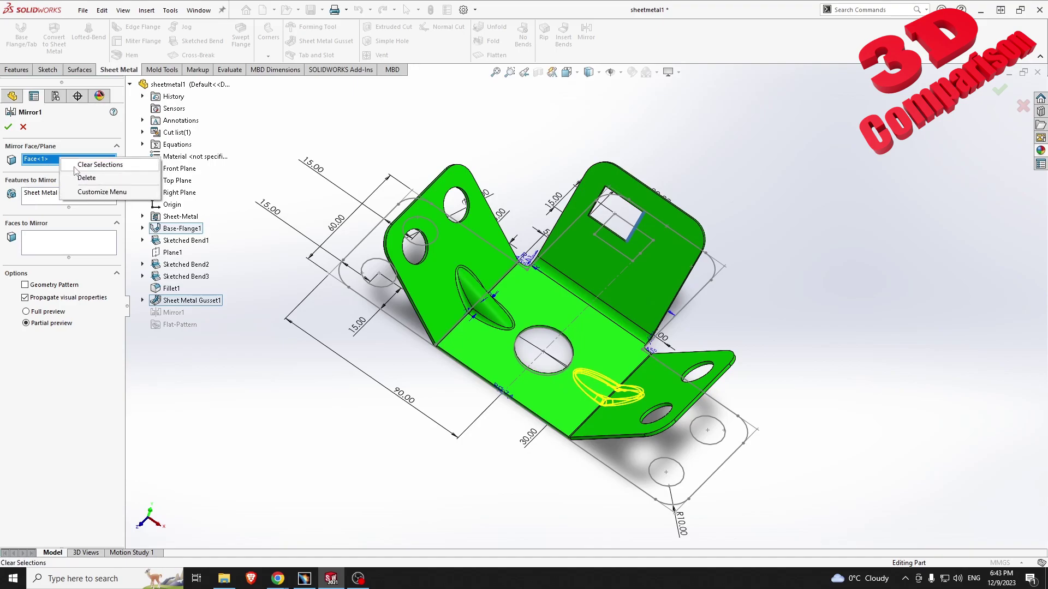
click(89, 166)
click(180, 192)
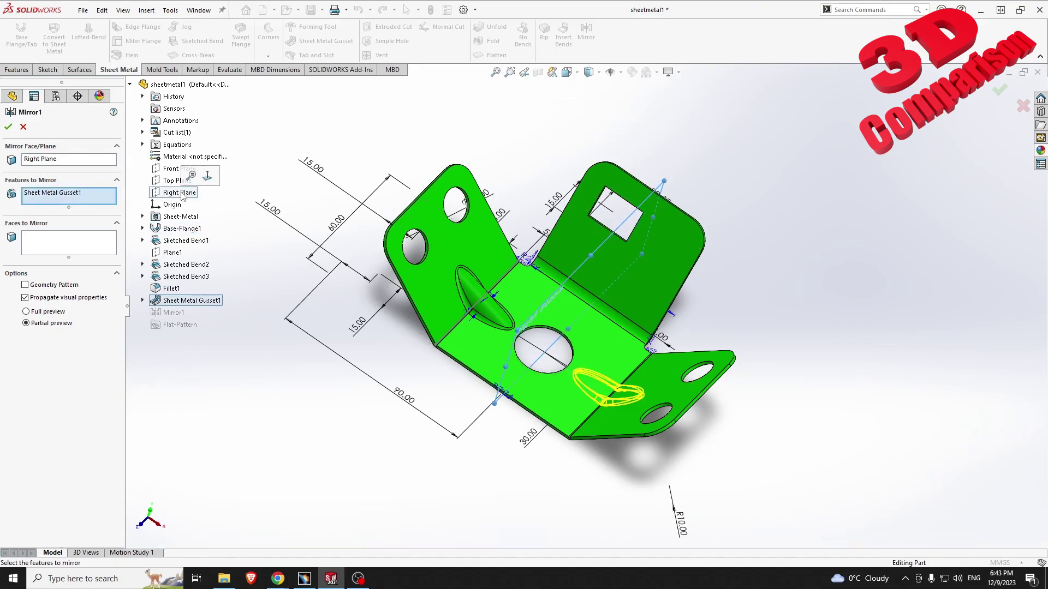
click(9, 127)
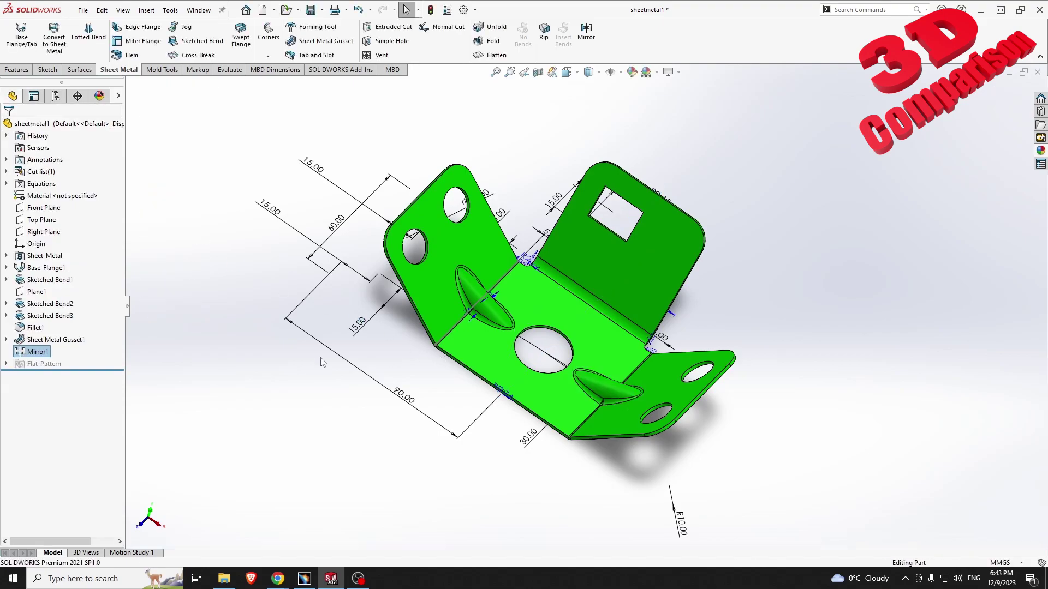
Step: Review the settings of the sheet metal gusset at the wing bend and close them without changes
right_click(47, 352)
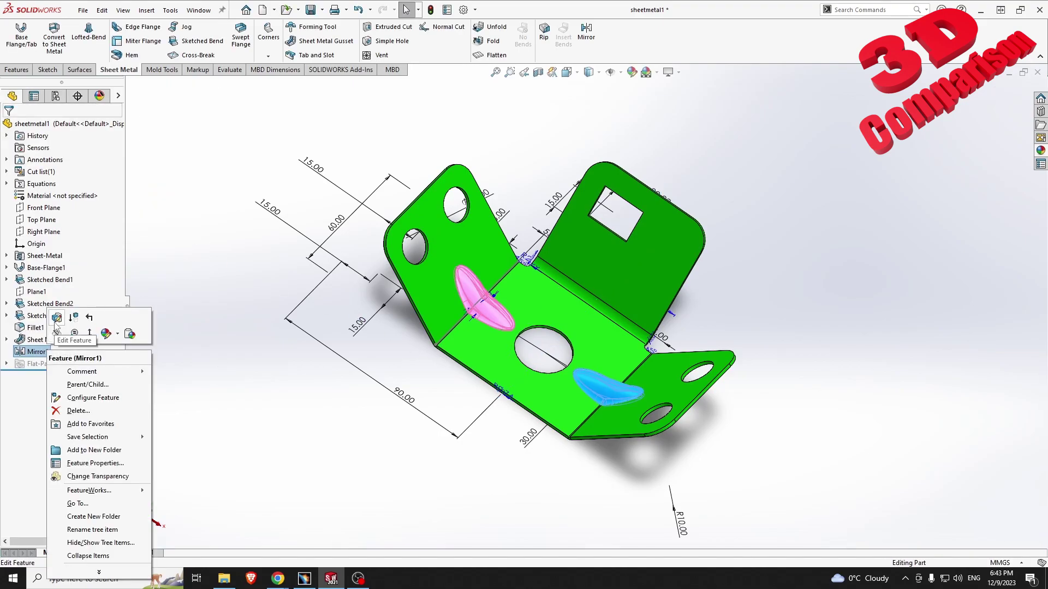
click(755, 253)
mouse_move(640, 235)
middle_down()
mouse_move(584, 246)
mouse_move(665, 254)
mouse_move(644, 251)
middle_up()
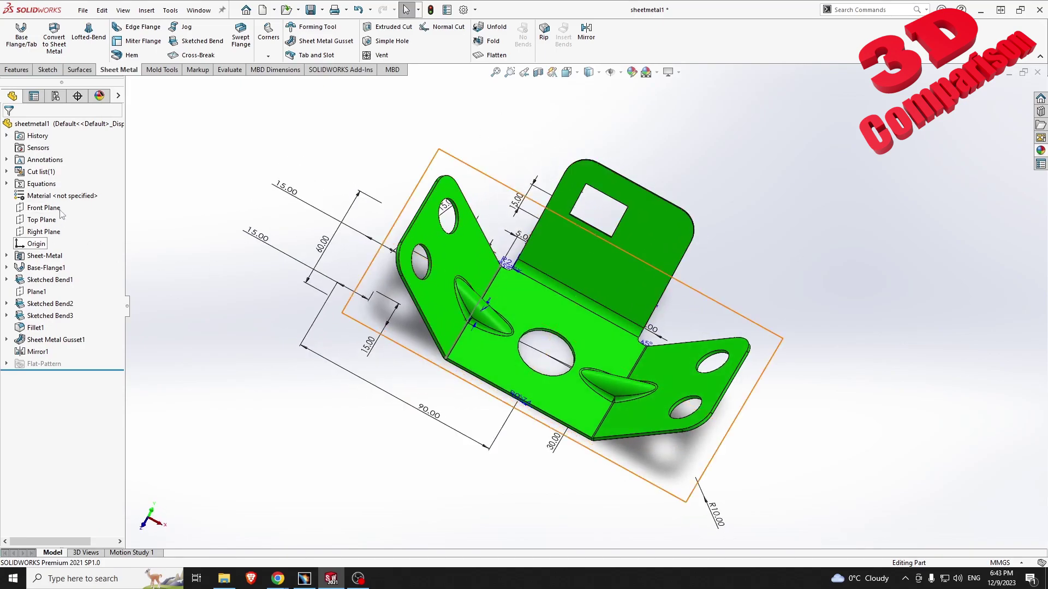
right_click(49, 342)
click(56, 311)
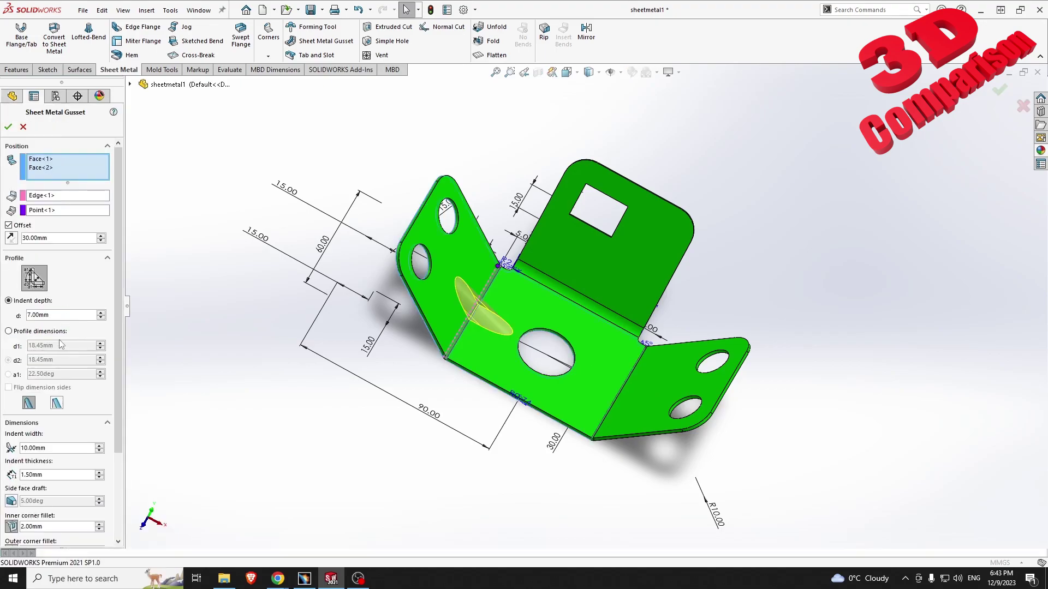
click(21, 127)
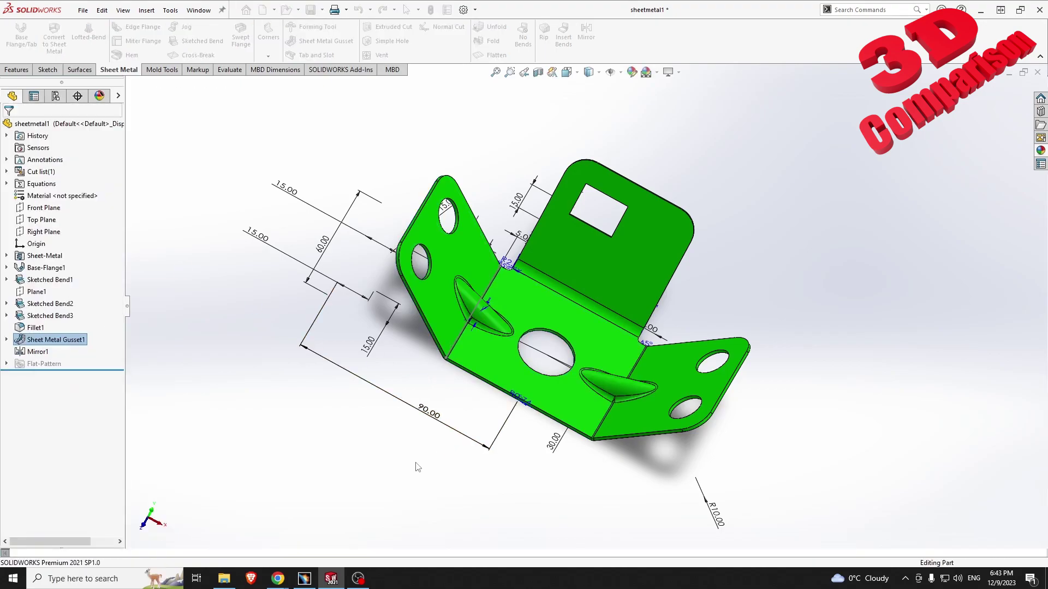
Step: Switch to CATIA and mirror the stiffening rib about the yz plane, choosing the rib instead of the current body as the element
click(304, 579)
middle_drag(603, 283, 388, 257)
scroll(474, 309, up, 1)
middle_drag(476, 314, 498, 278)
middle_drag(345, 293, 407, 376)
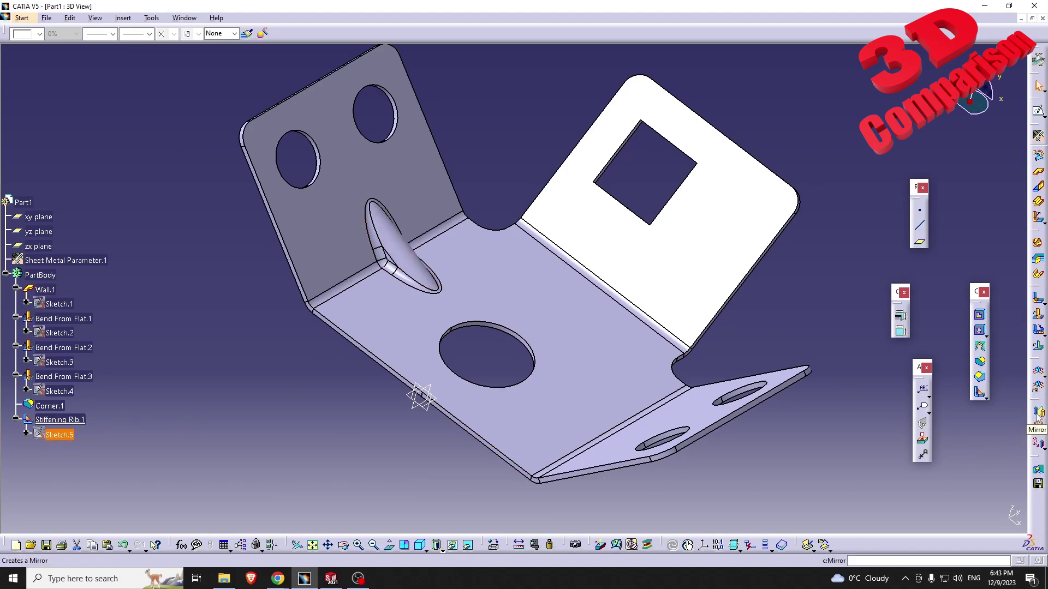
click(1038, 414)
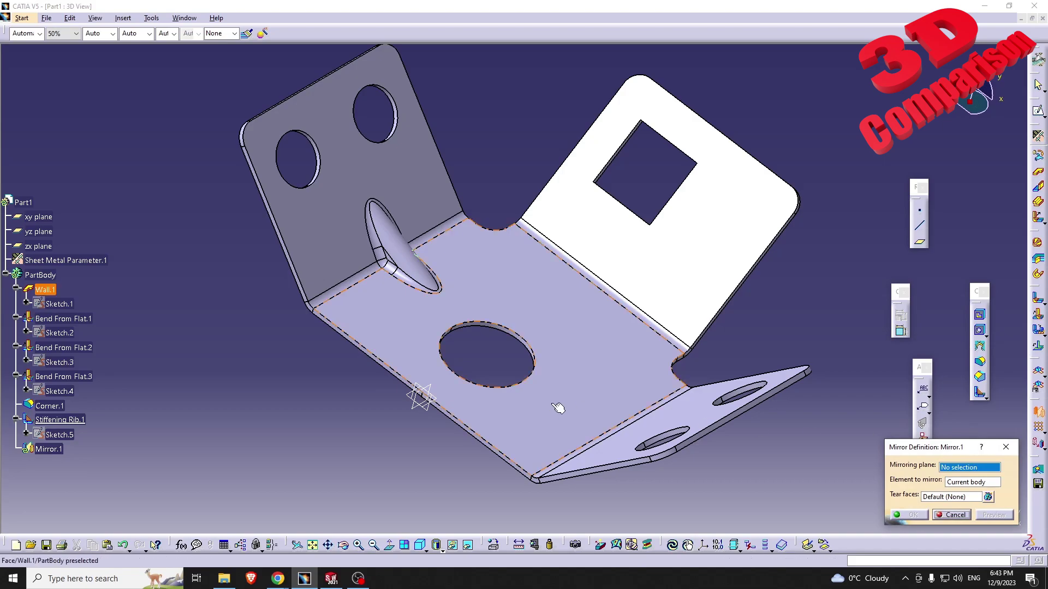
click(422, 394)
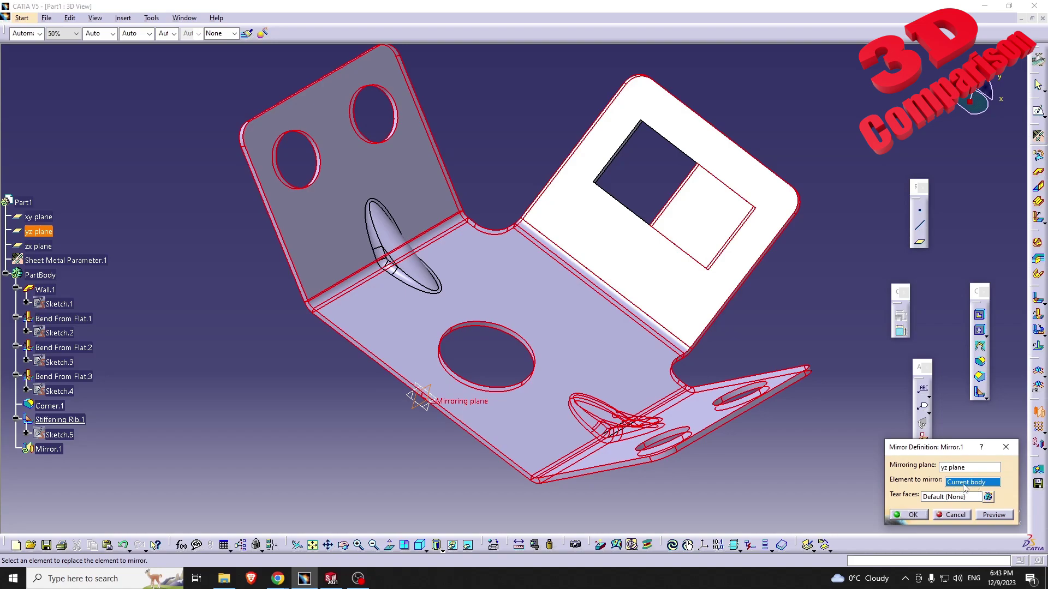
click(70, 419)
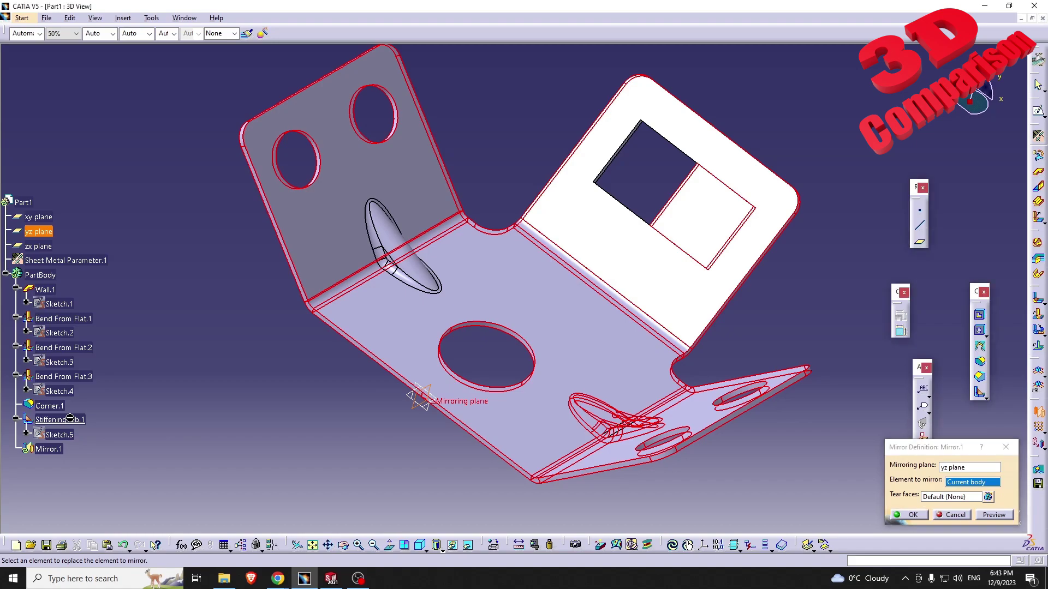
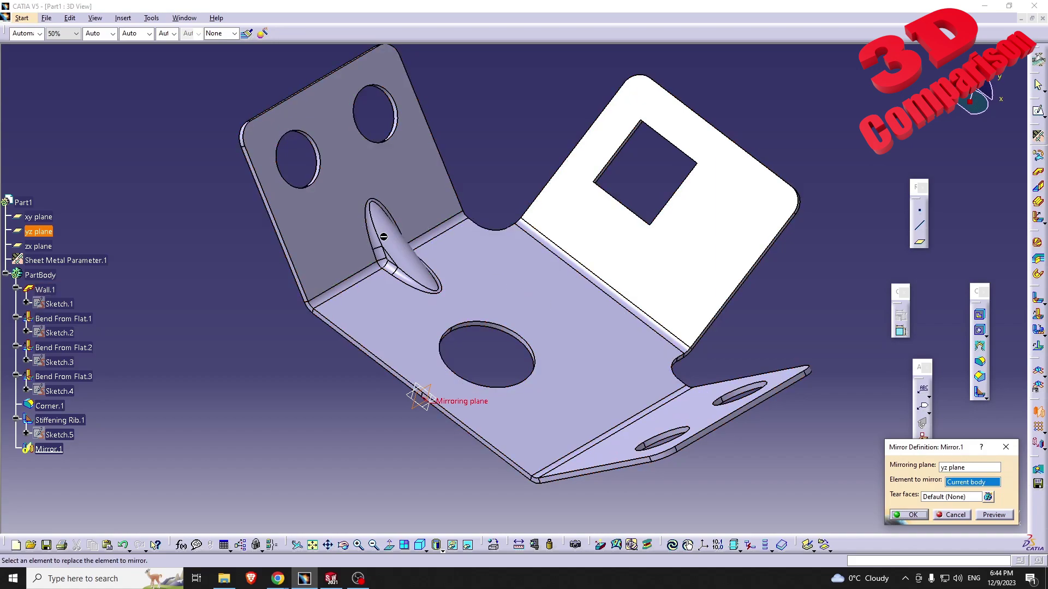
Step: Cancel the mirror and start a second stiffening rib on the outer cylindrical surface of the opposite wing's bend
click(955, 515)
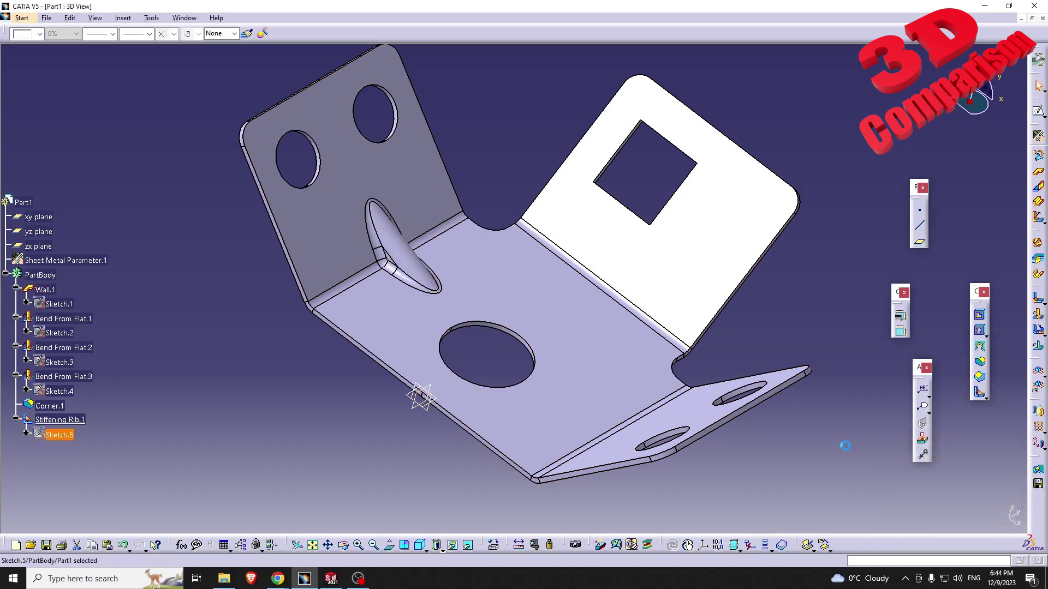
middle_drag(577, 437, 580, 381)
click(981, 396)
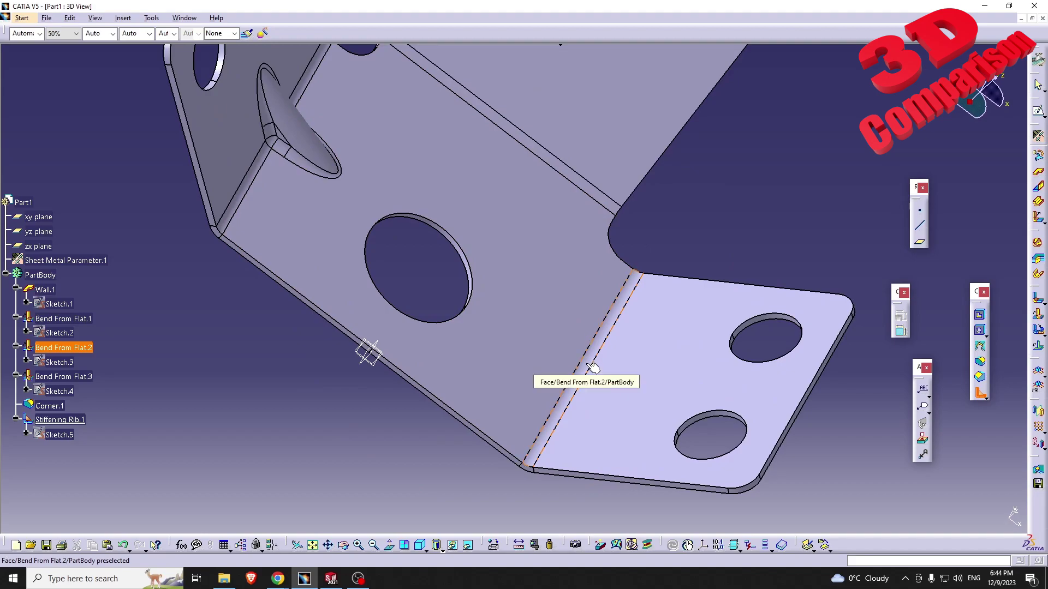
click(593, 369)
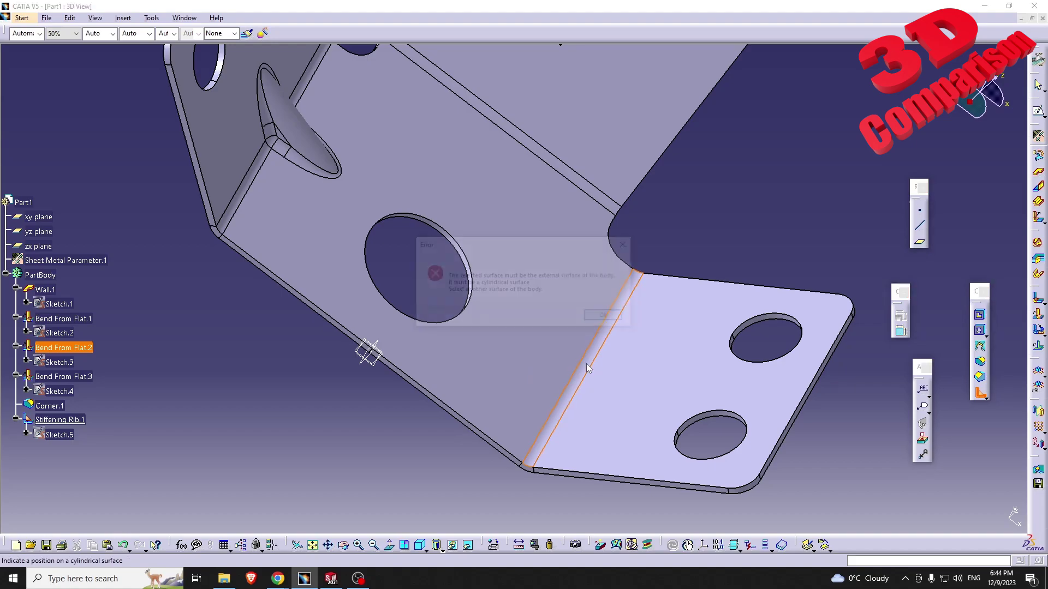
click(605, 318)
middle_drag(568, 256, 570, 250)
click(569, 249)
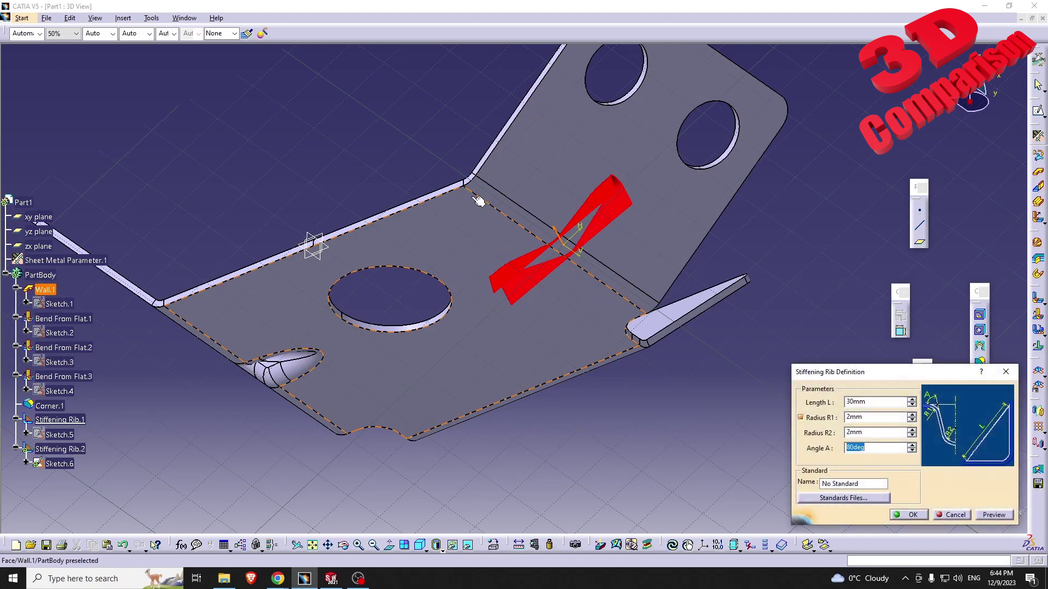
Step: Examine the new stiffening rib's length, radius and angle parameters together with its preview on the bend
middle_drag(478, 201, 622, 417)
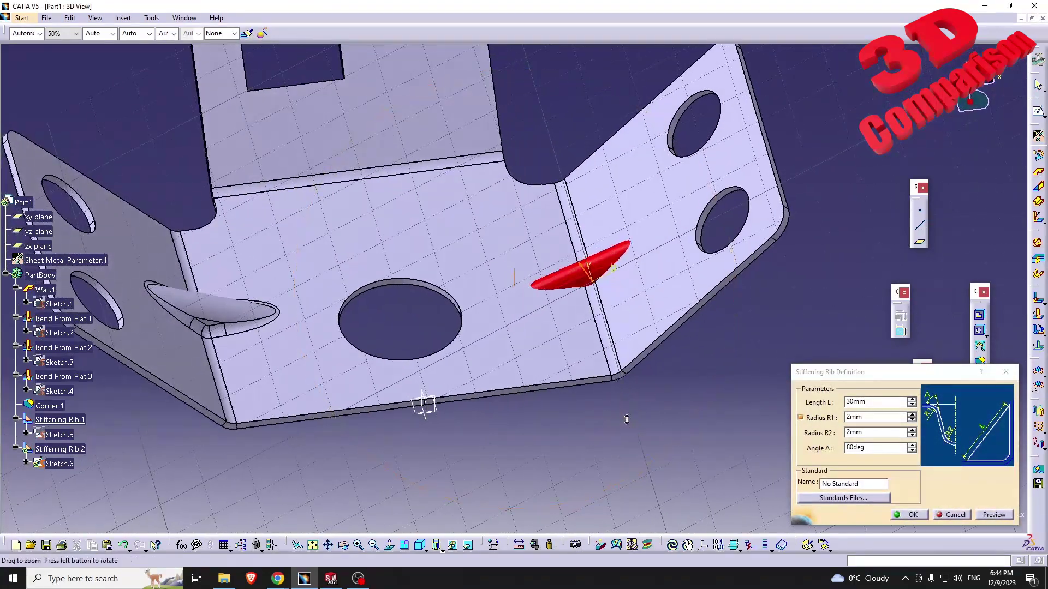
drag(885, 373, 861, 255)
drag(797, 256, 747, 284)
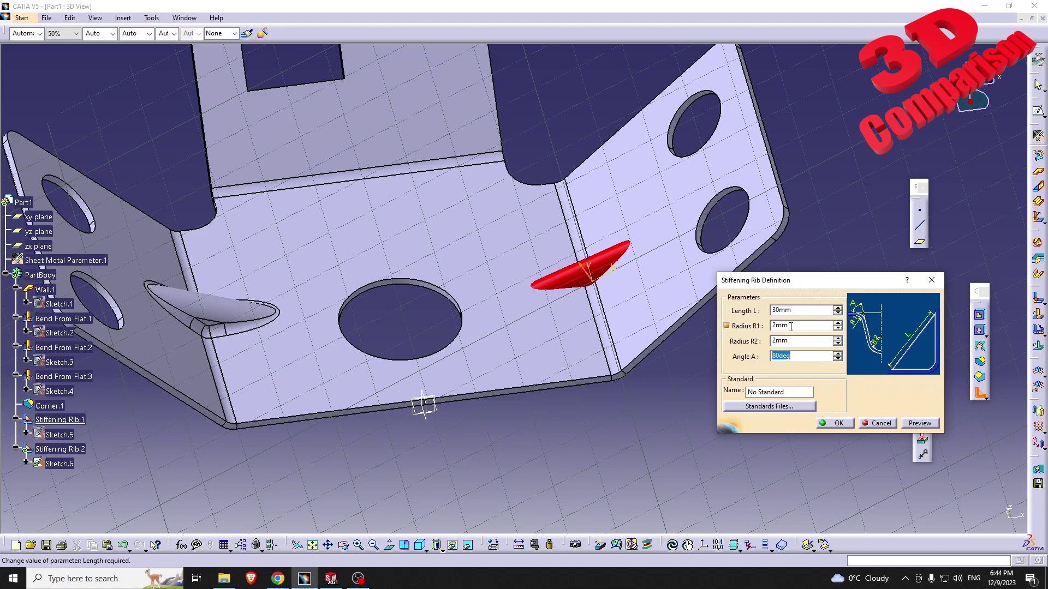
double_click(791, 326)
double_click(788, 356)
double_click(800, 311)
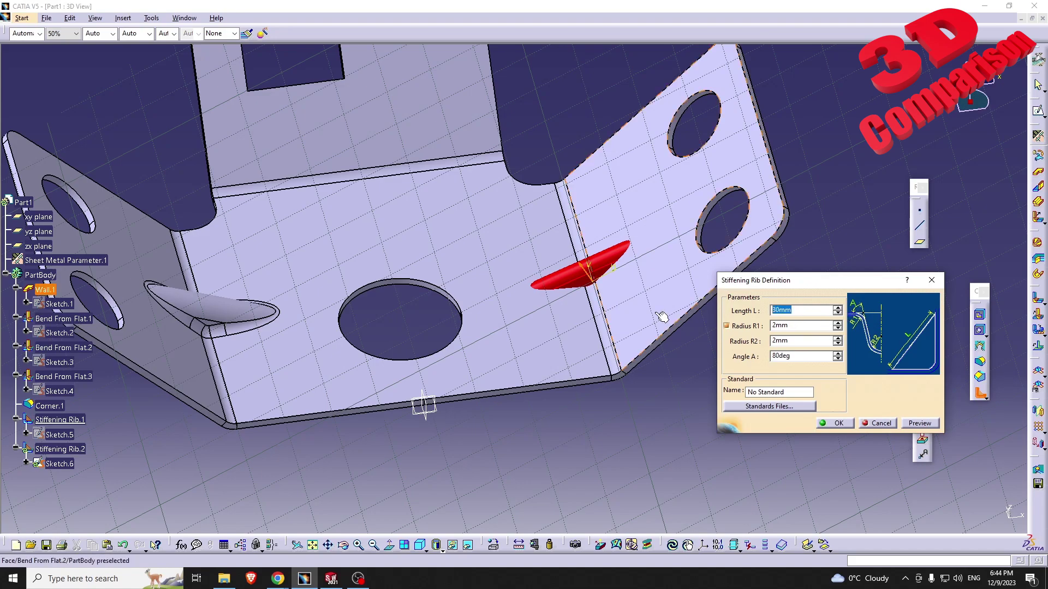
Step: Switch to SOLIDWORKS and open the sheet metal gusset's definition to review its position and offset
click(332, 579)
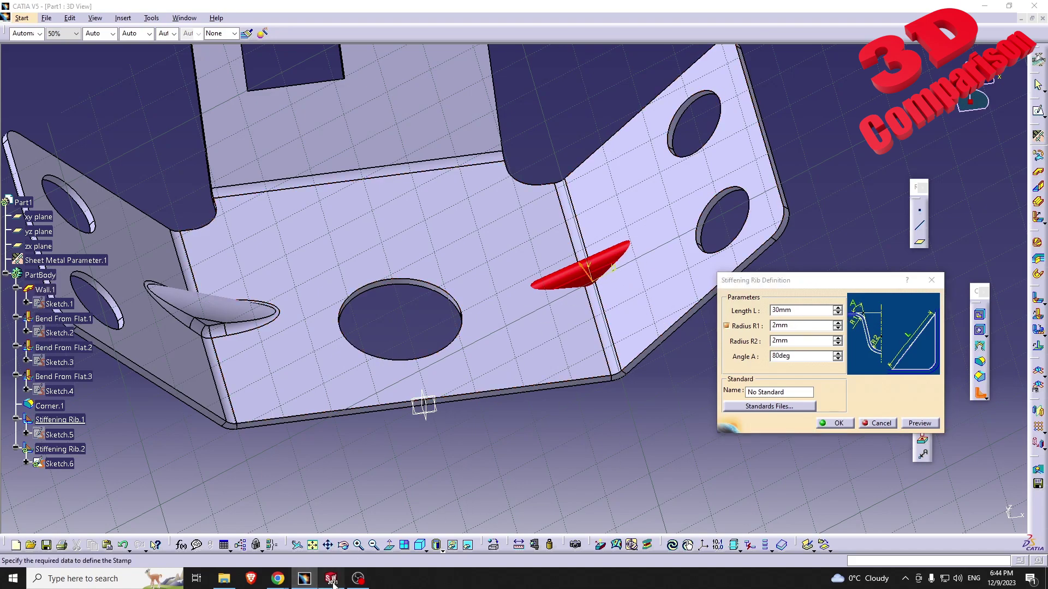
right_click(54, 339)
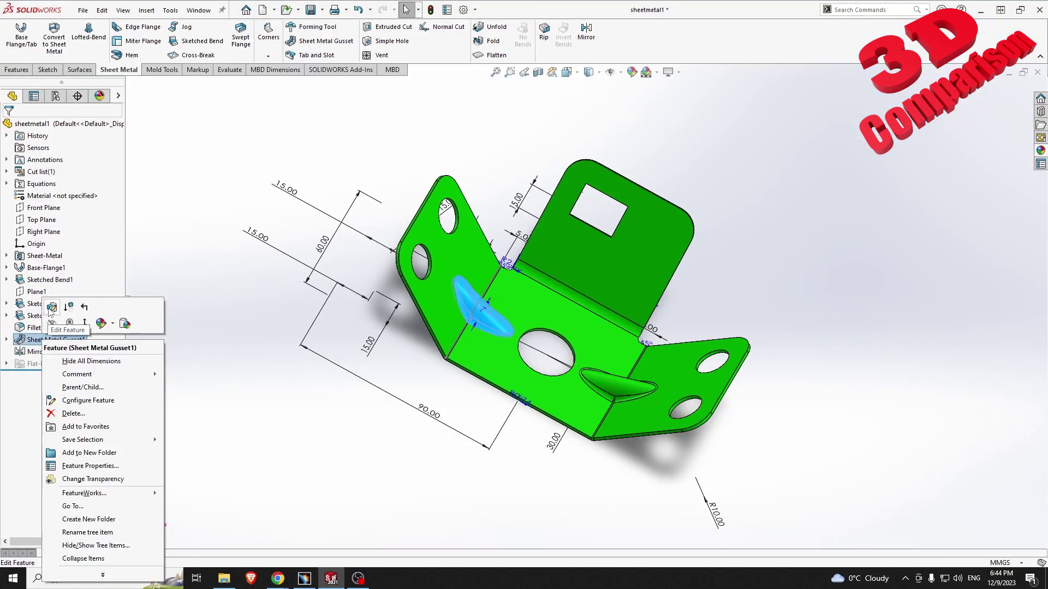
key(Escape)
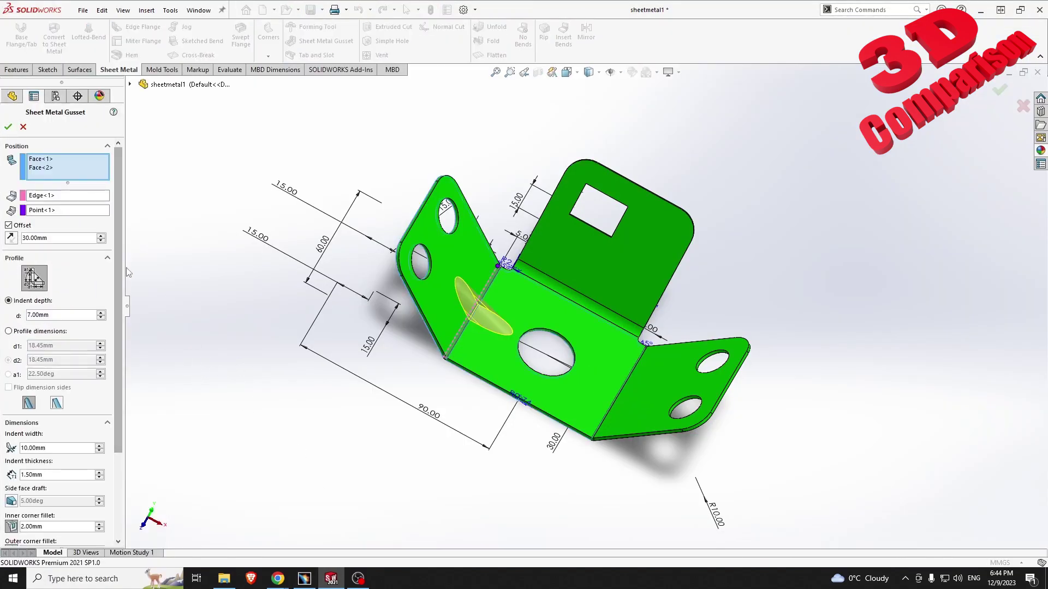
click(101, 240)
click(101, 236)
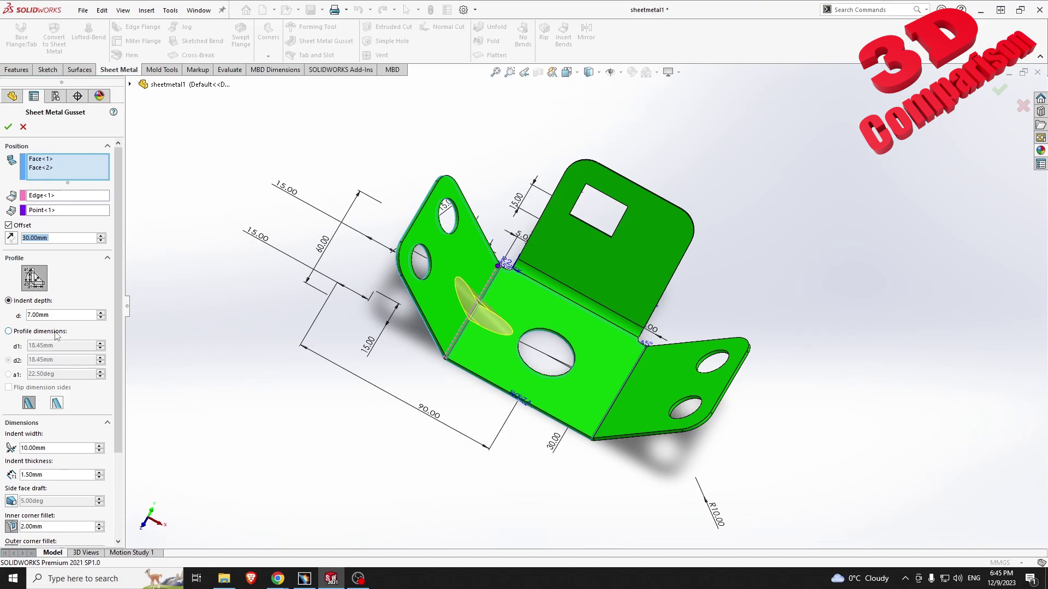
Step: Preview the gusset with a flat profile, return it to the rounded one, and review its remaining dimension and preview settings
click(57, 404)
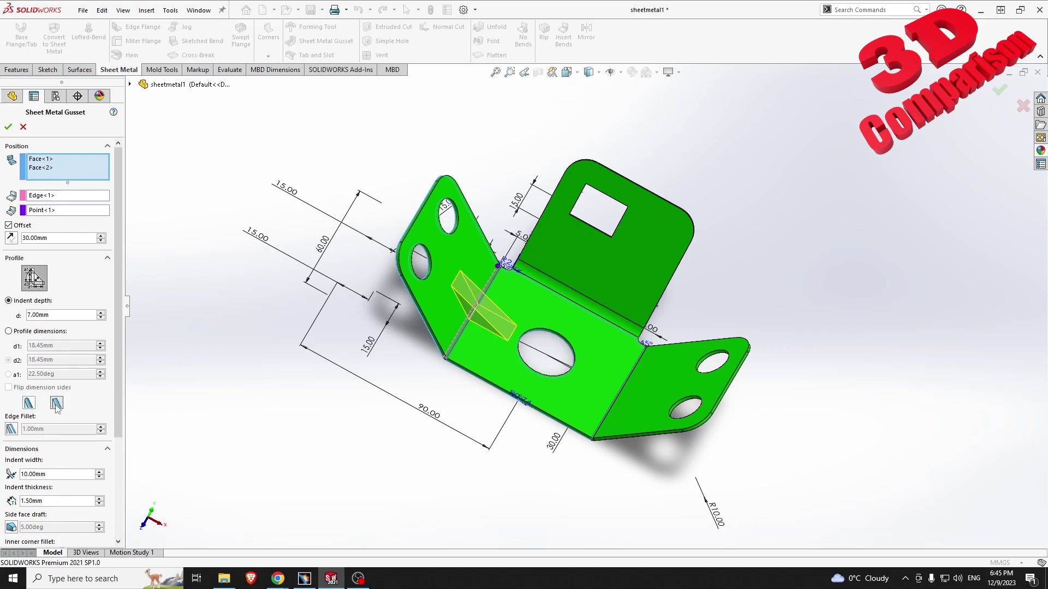
click(29, 405)
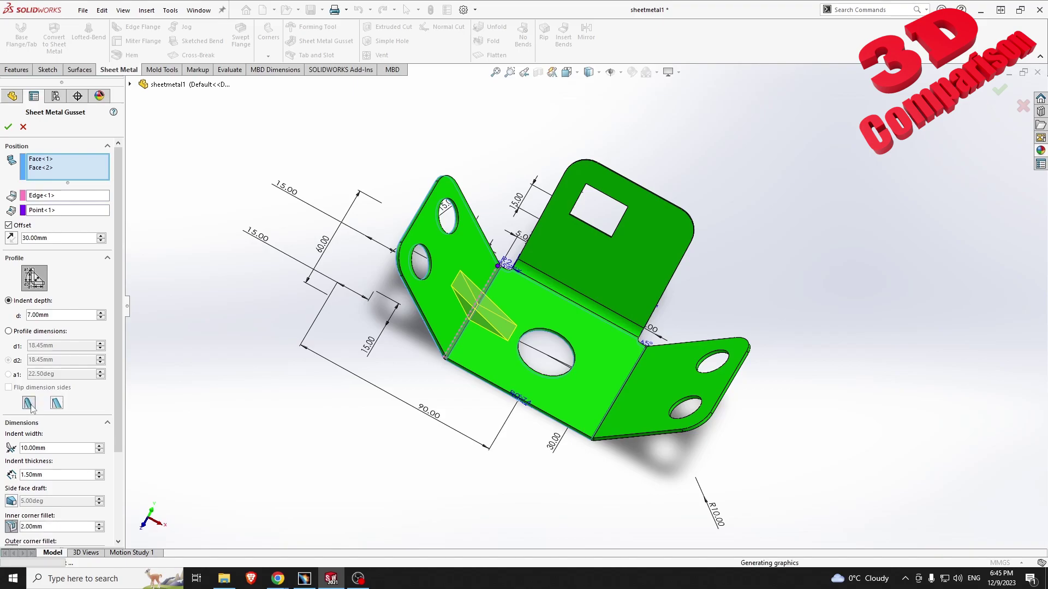
scroll(125, 446, down, 2)
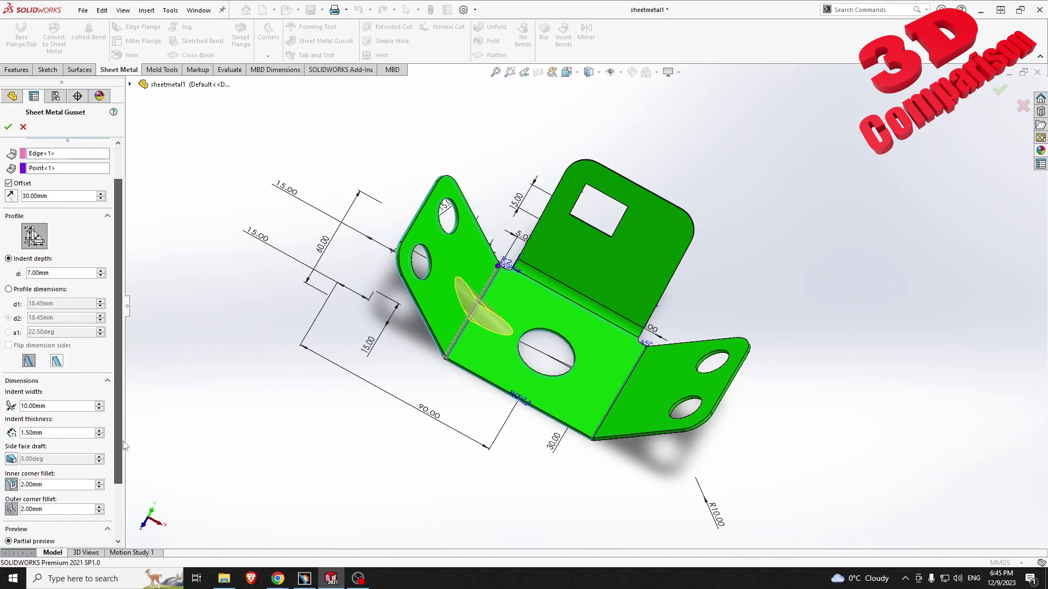
scroll(124, 446, down, 2)
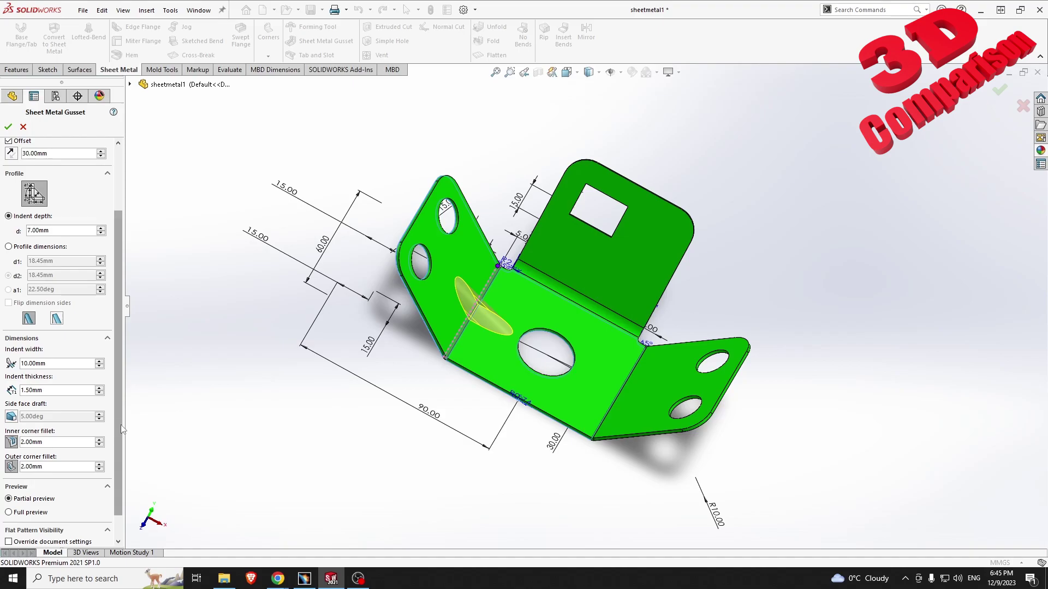
scroll(123, 430, up, 3)
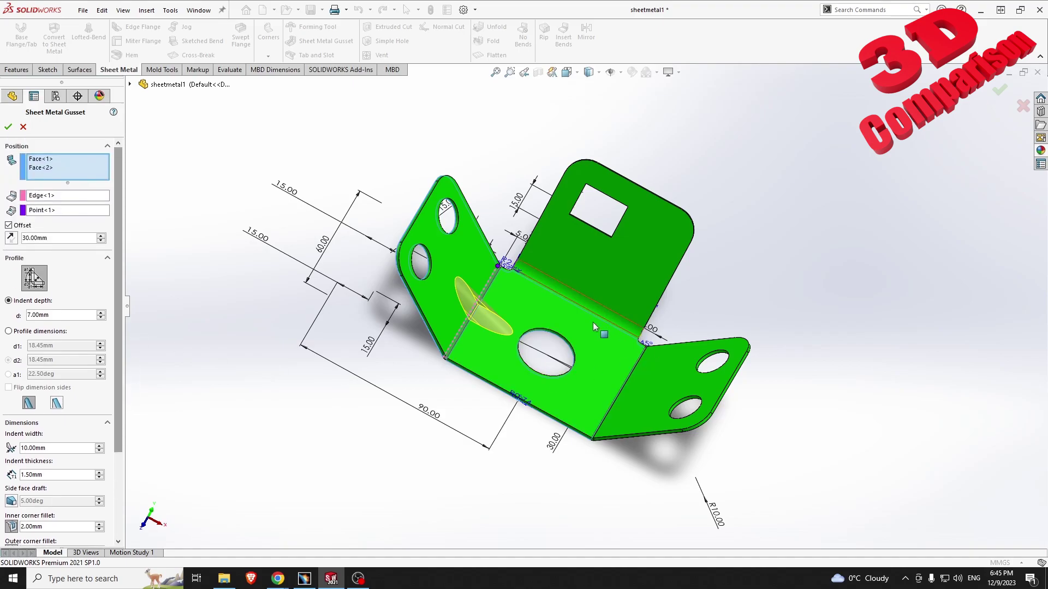
Step: Switch to CATIA and create the second stiffening rib with 30 mm length, 2 mm radii R1 and R2, and 80 deg angle
middle_drag(593, 322, 508, 381)
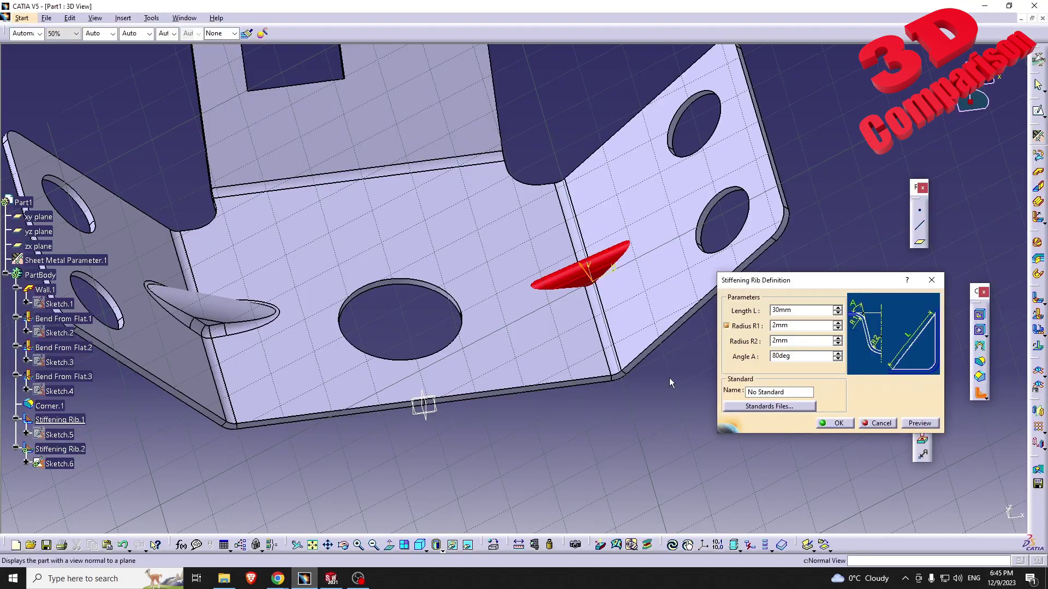
click(835, 424)
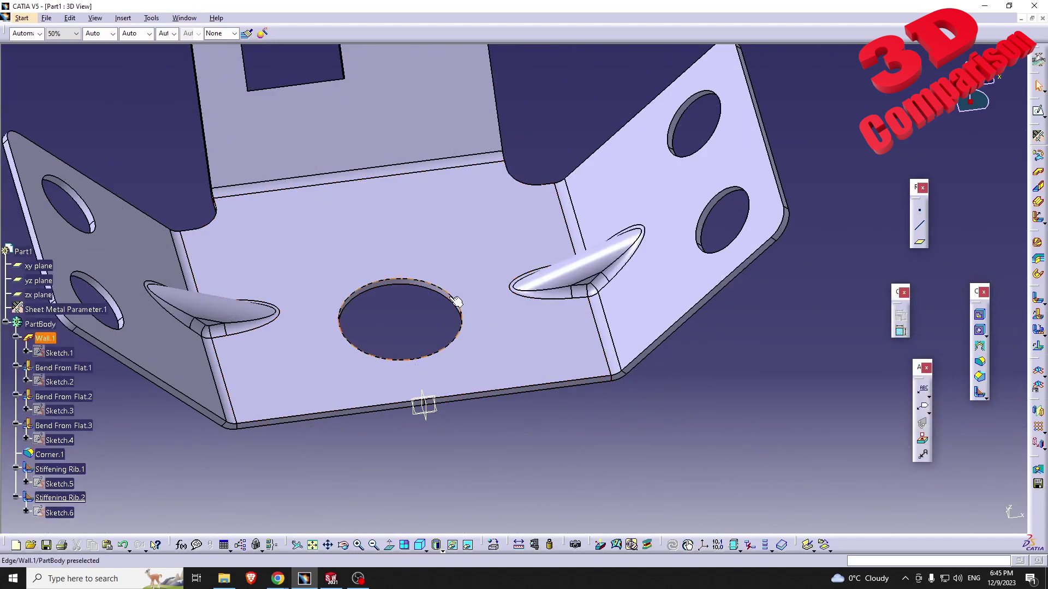
middle_drag(450, 298, 496, 361)
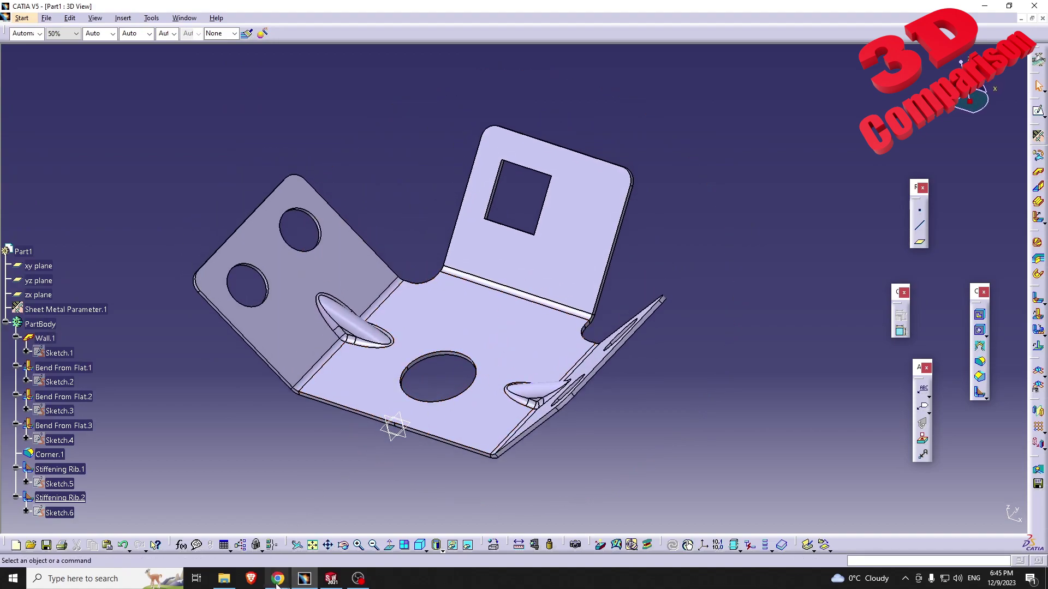
Step: Switch to Chrome and view the YouTube Studio details of the video about transferring sheet metal parts from SolidWorks to CATIA
mouse_move(277, 582)
click(269, 546)
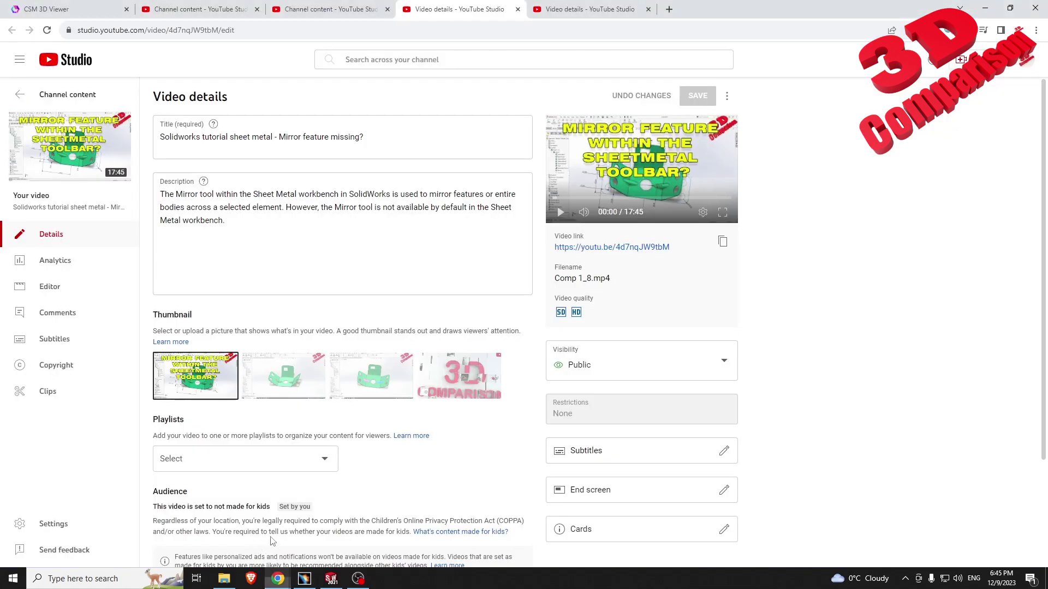
click(604, 15)
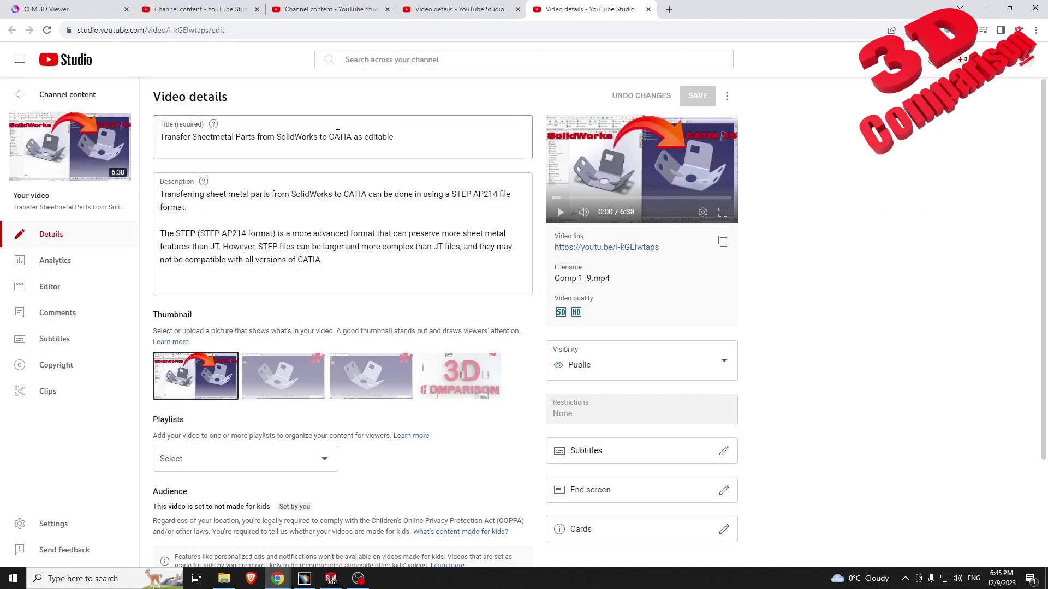
drag(288, 139, 396, 138)
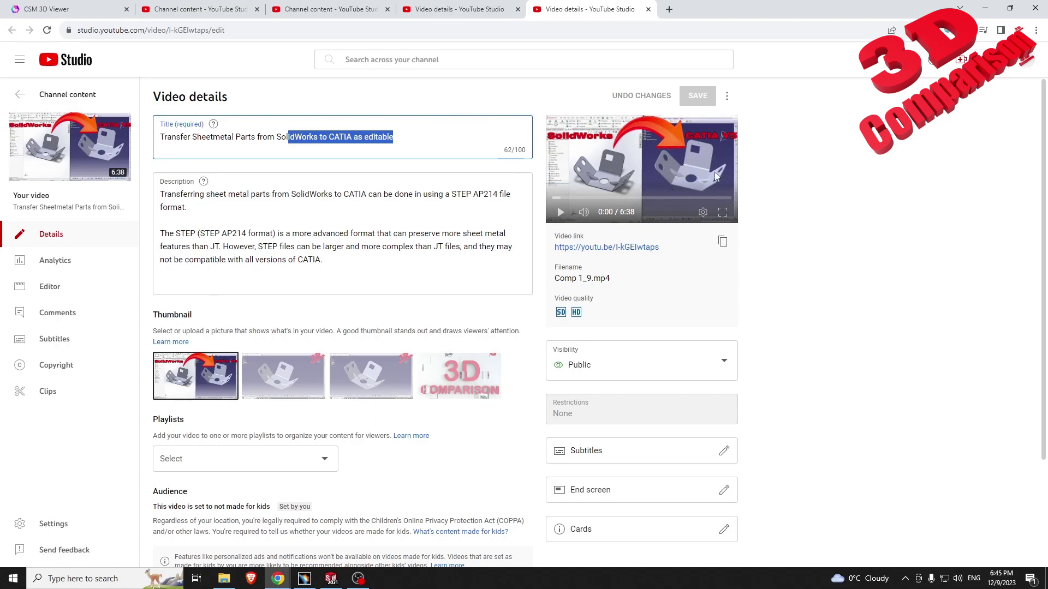
Step: Switch back to CATIA and view the bracket with both stiffening ribs
mouse_move(331, 582)
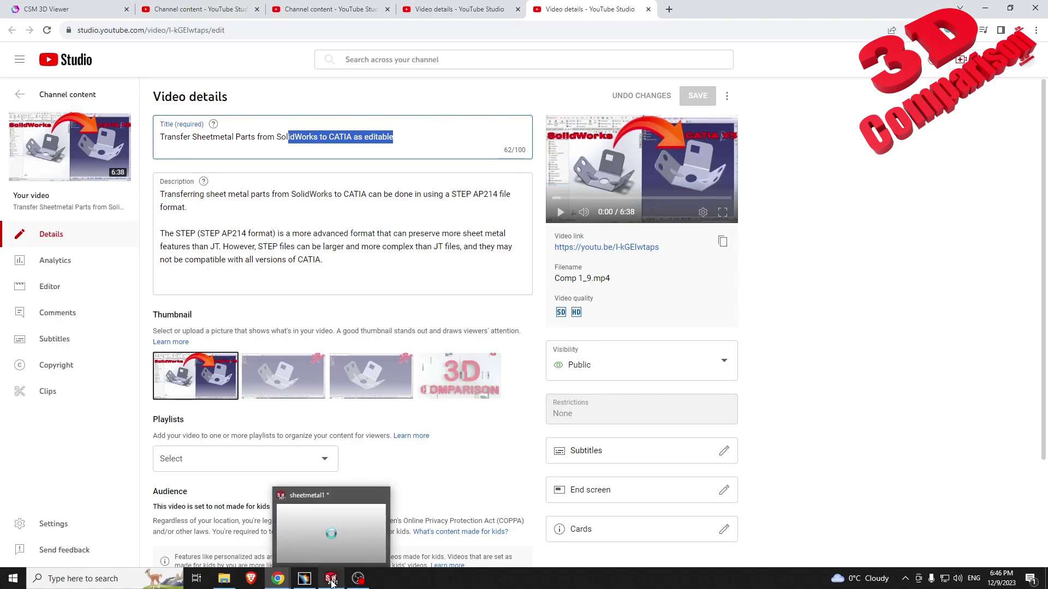
click(305, 580)
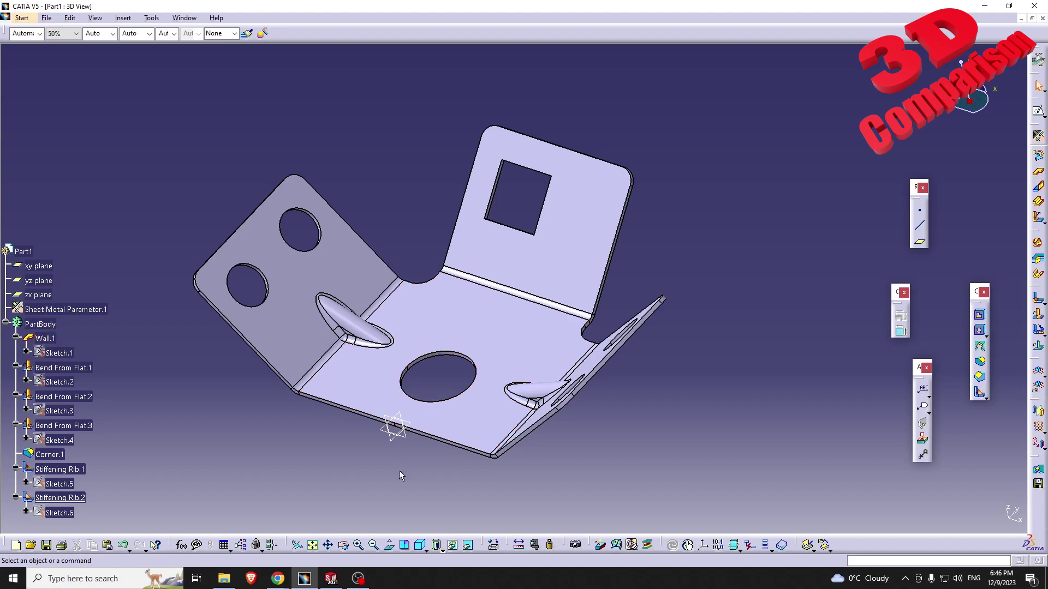
drag(453, 523, 26, 276)
drag(697, 318, 948, 495)
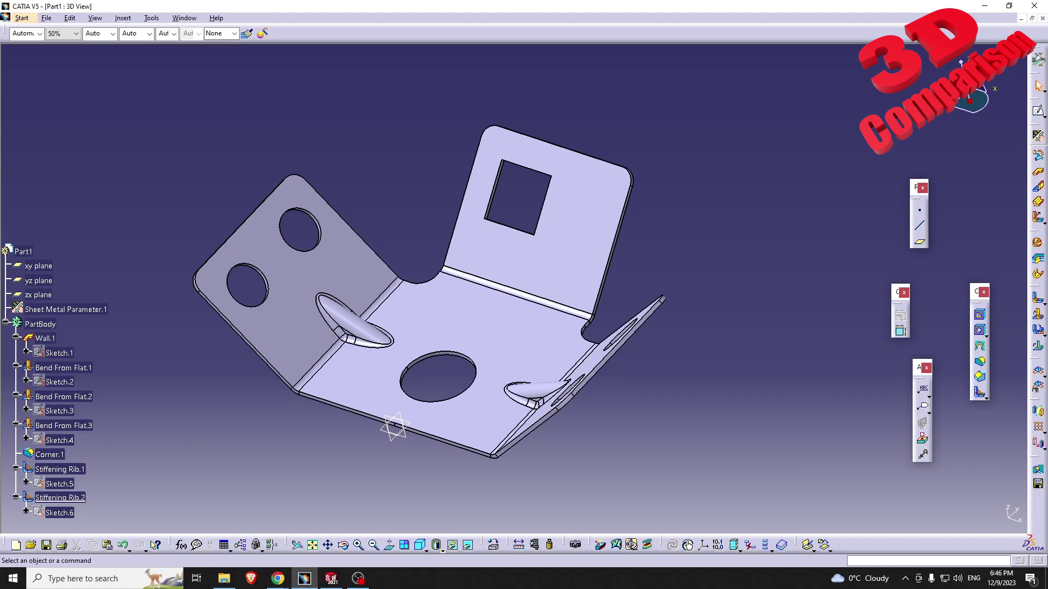